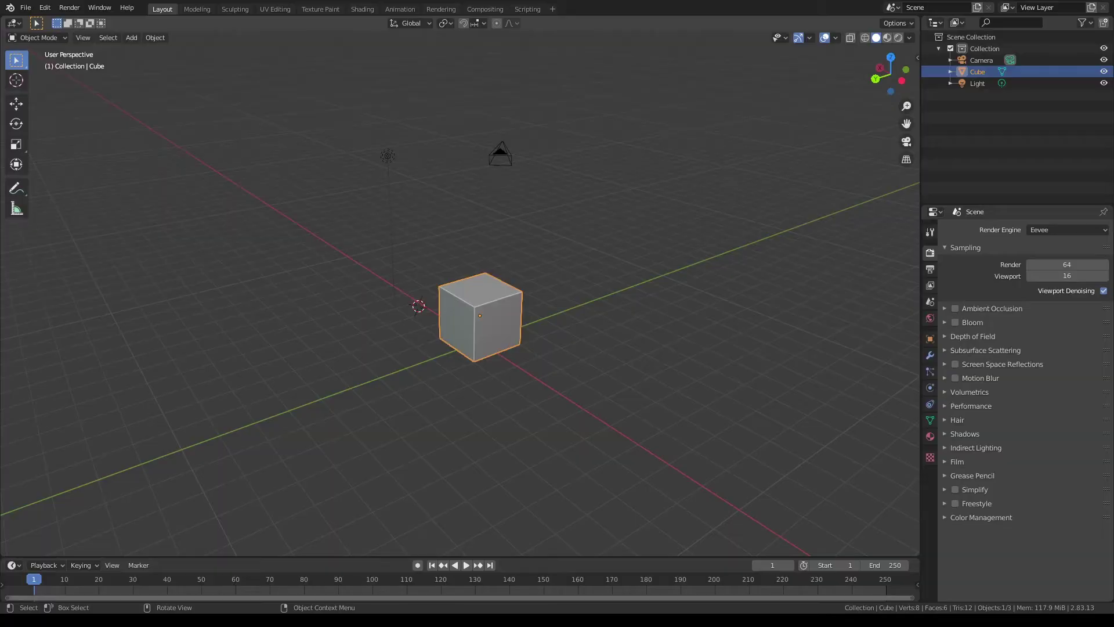
Deselect the default cube, then select it again.
click(658, 317)
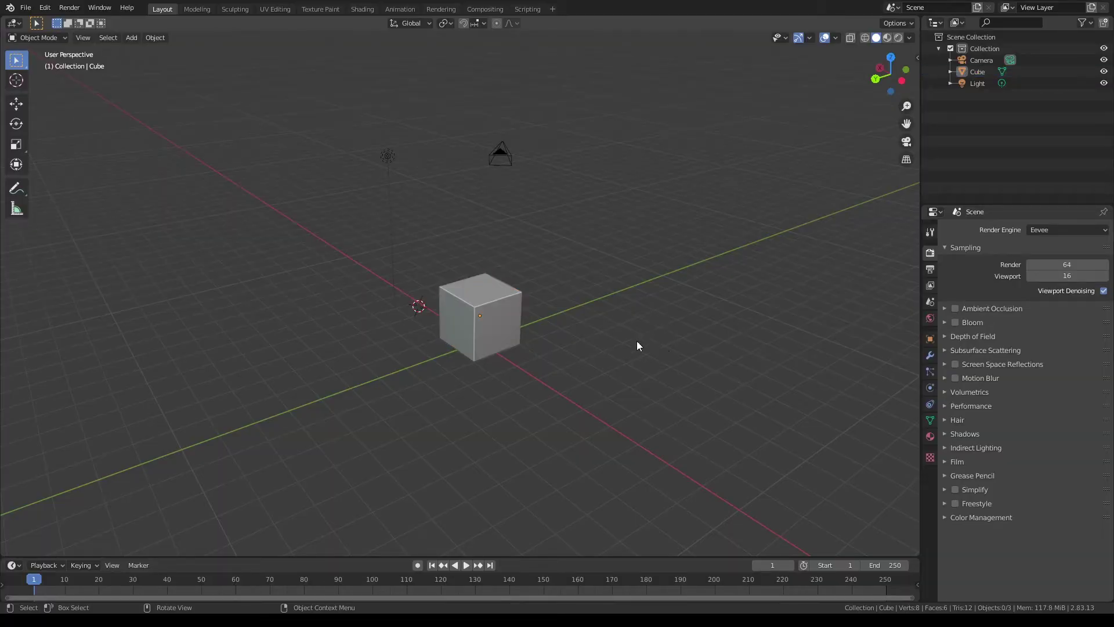
click(499, 317)
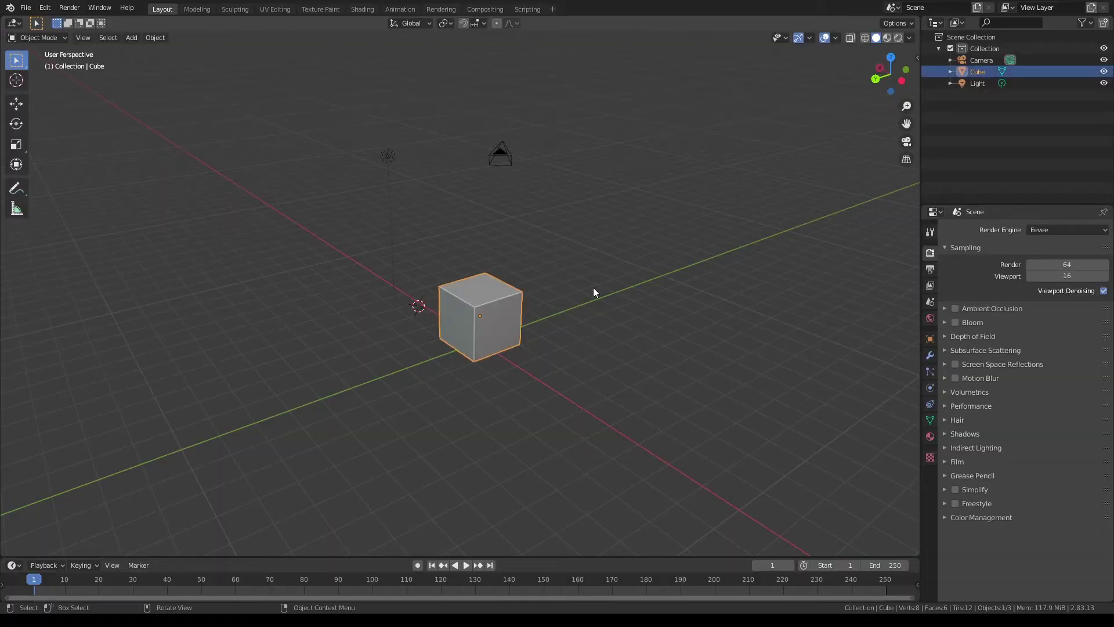
Switch to Material Preview shading and view the scene from directly above.
click(898, 38)
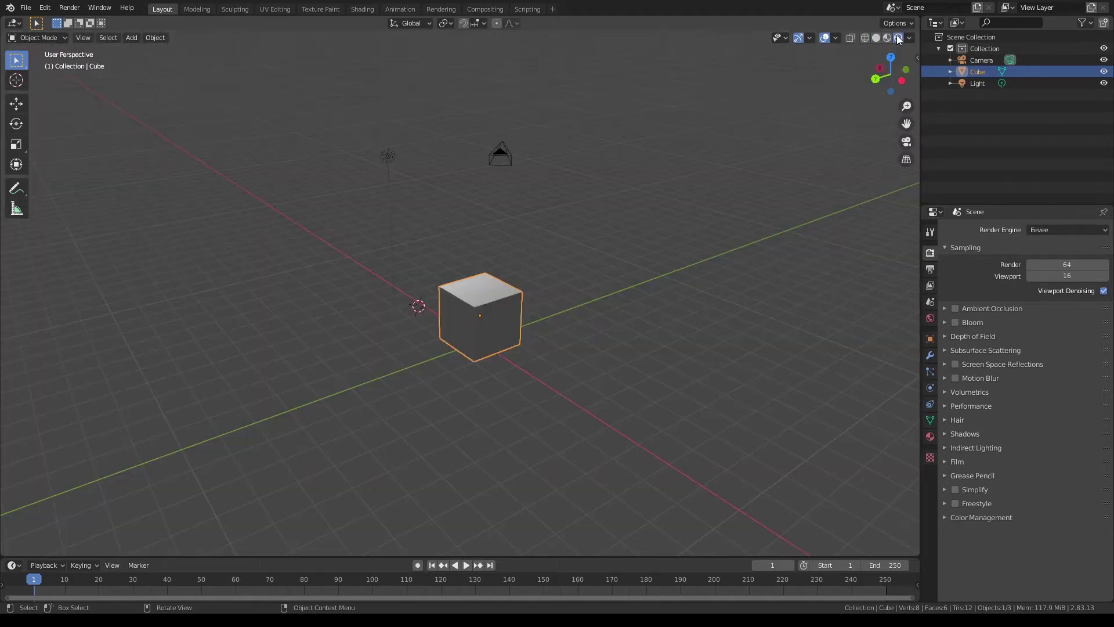
click(887, 37)
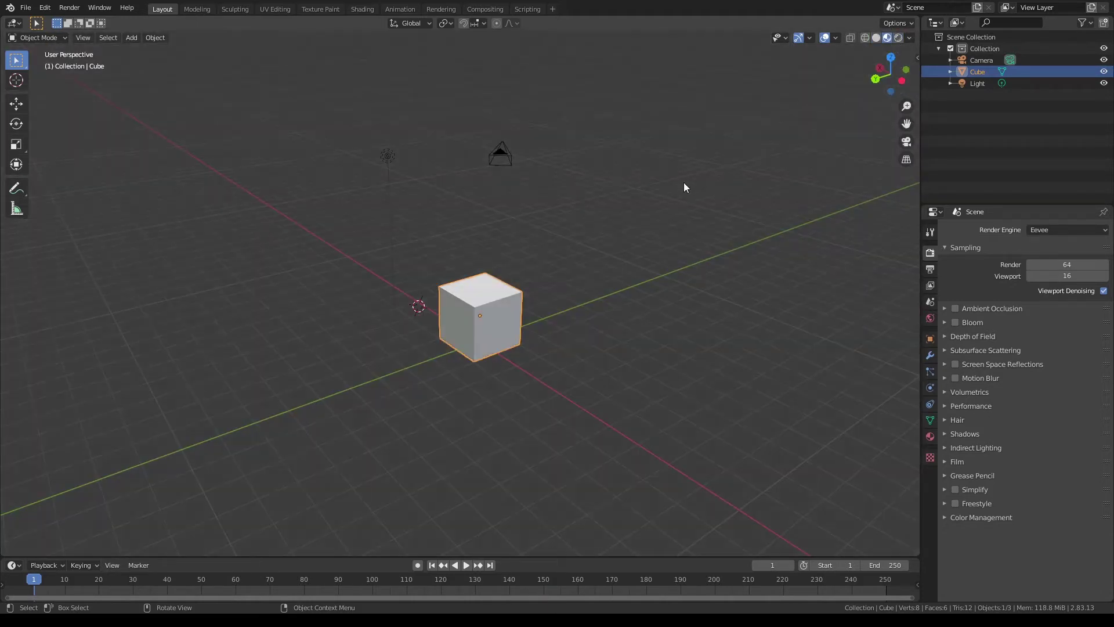
alt+middle_drag(689, 193, 692, 271)
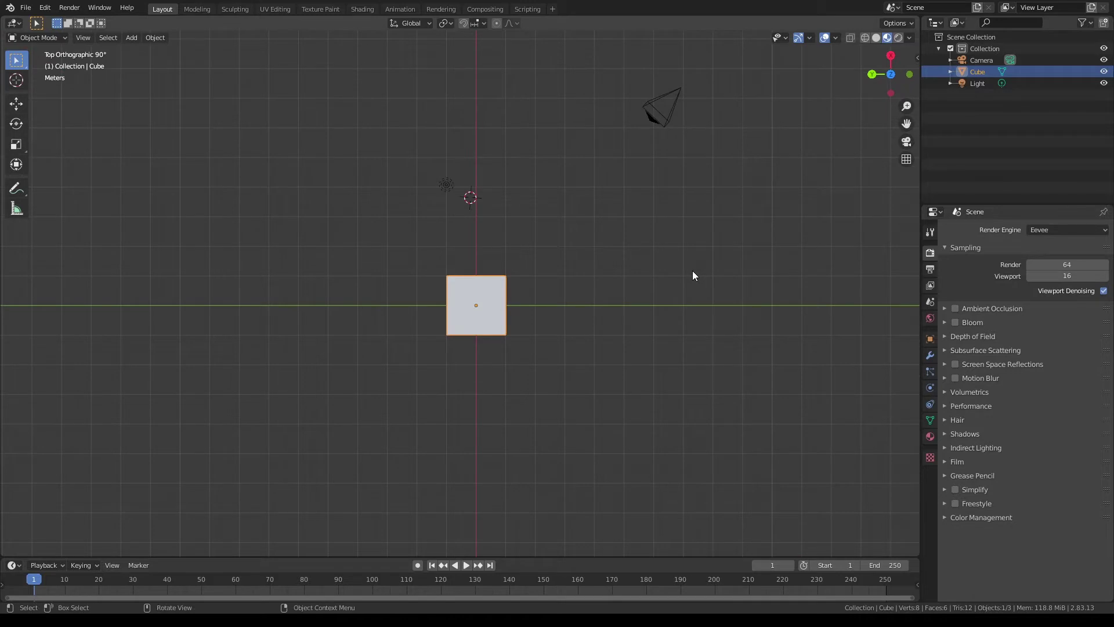
scroll(634, 304, up, 4)
Enable grid snapping and move the cube 1 m in X and Y so its corner sits on the origin.
key(s)
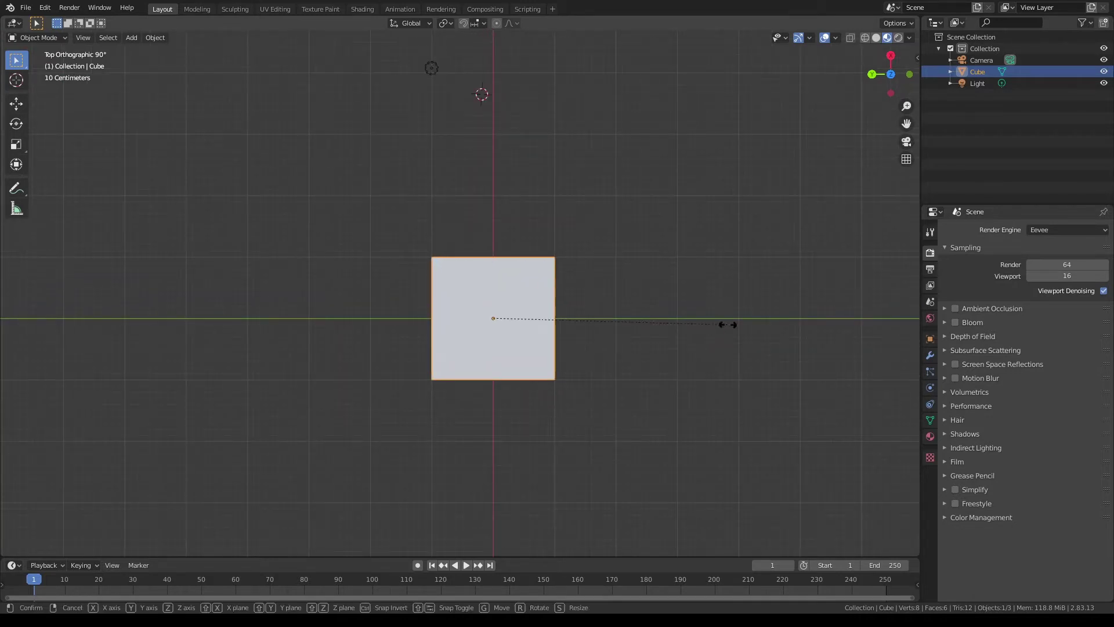
right_click(629, 303)
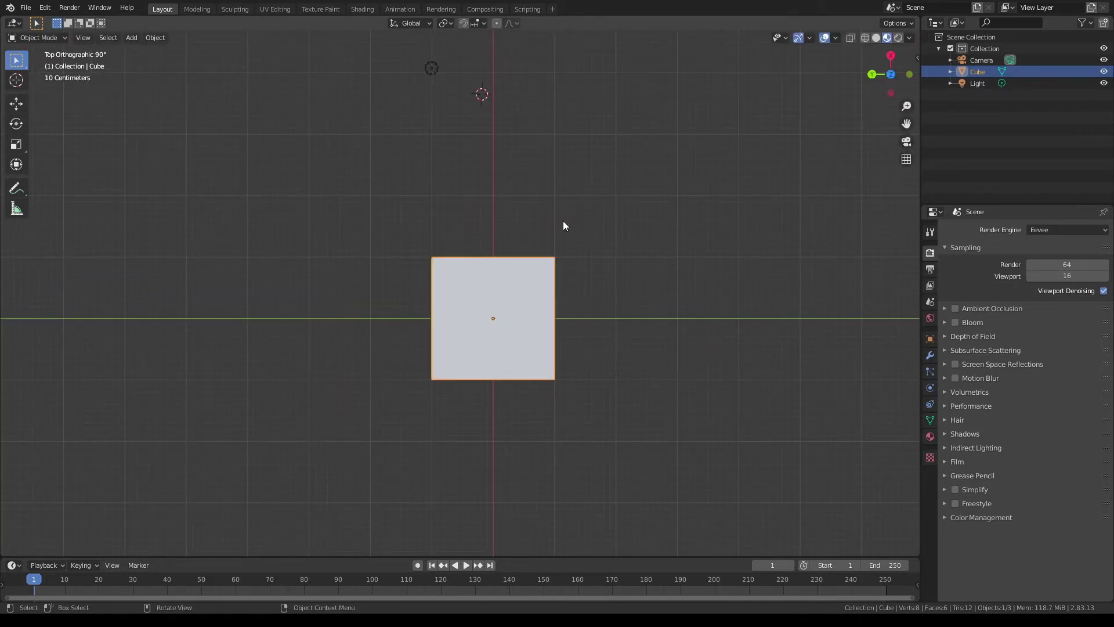
click(467, 24)
key(s)
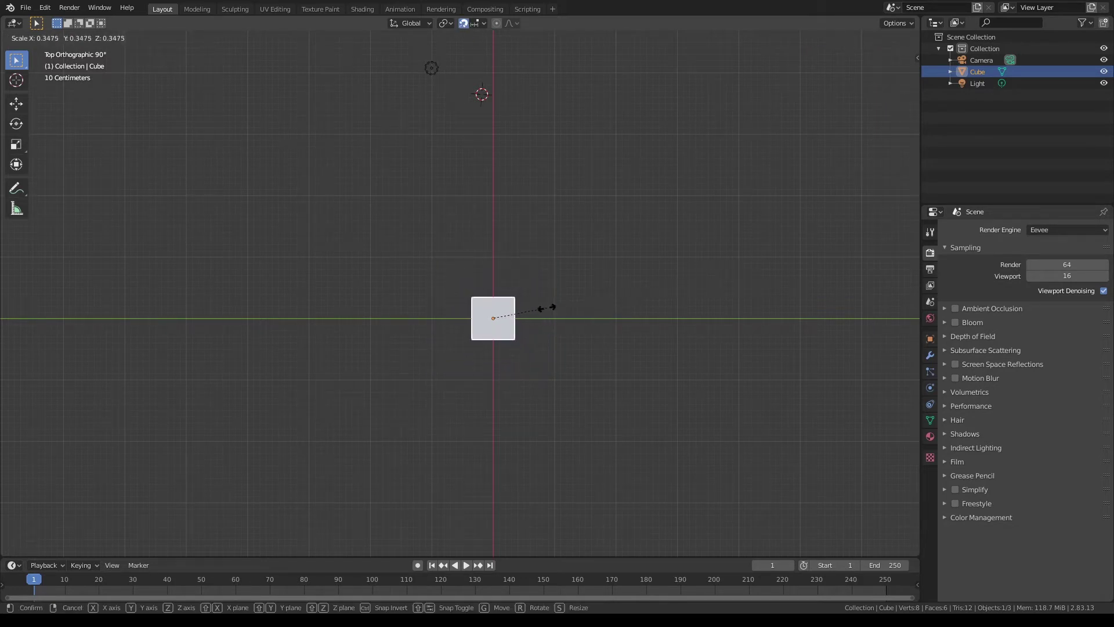
right_click(771, 307)
key(g)
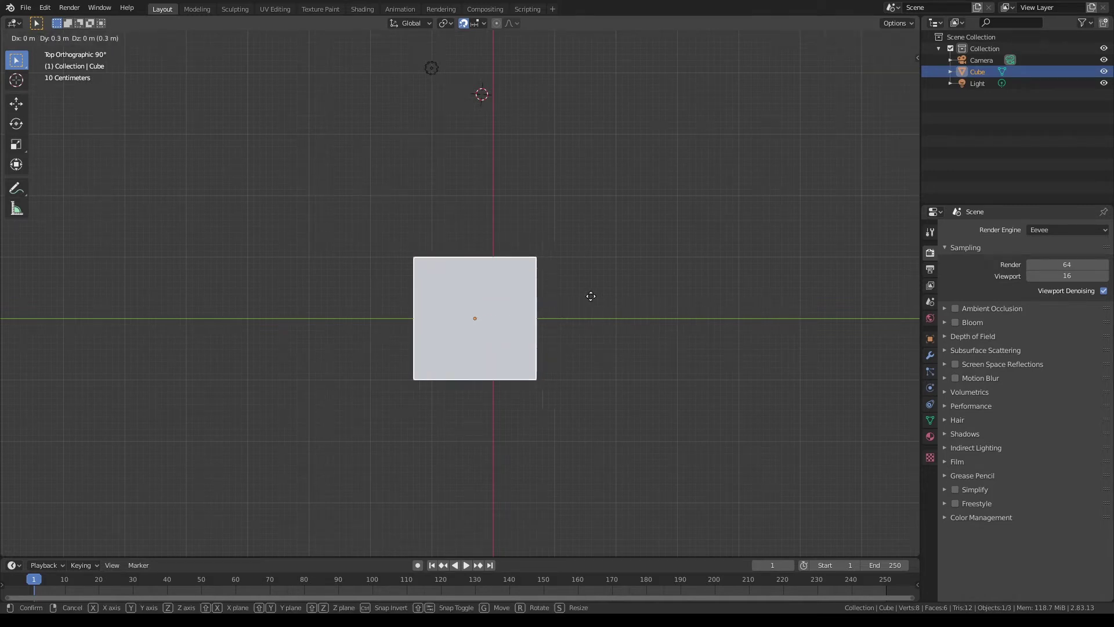
click(549, 241)
In Edit Mode with X-ray and edge select, lower the cube's top edge to shorten it.
key(Tab)
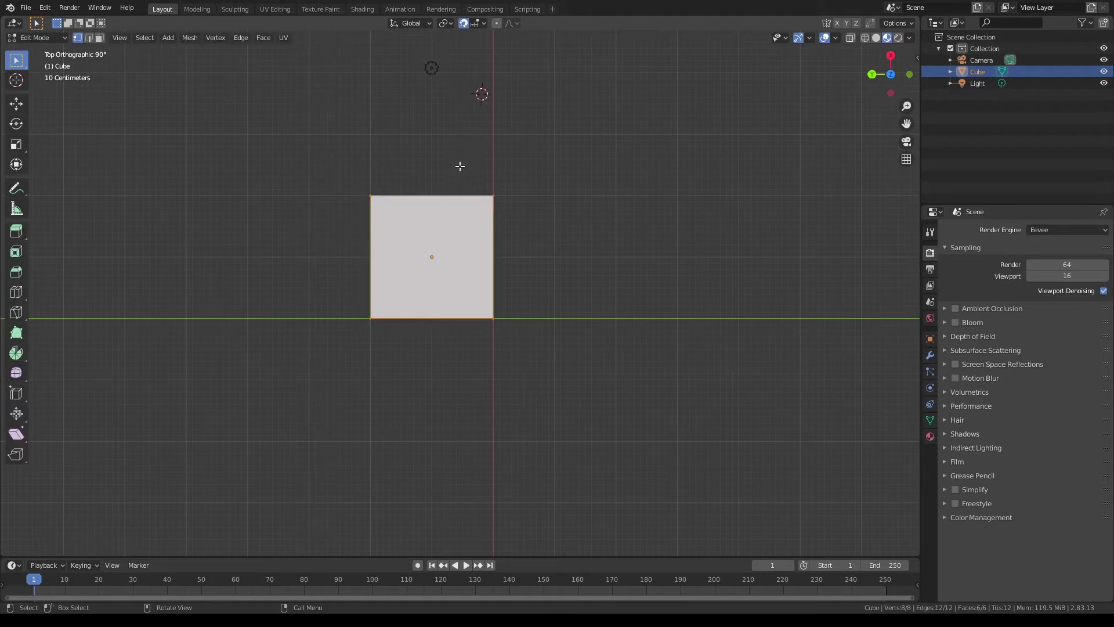
key(alt+z)
key(2)
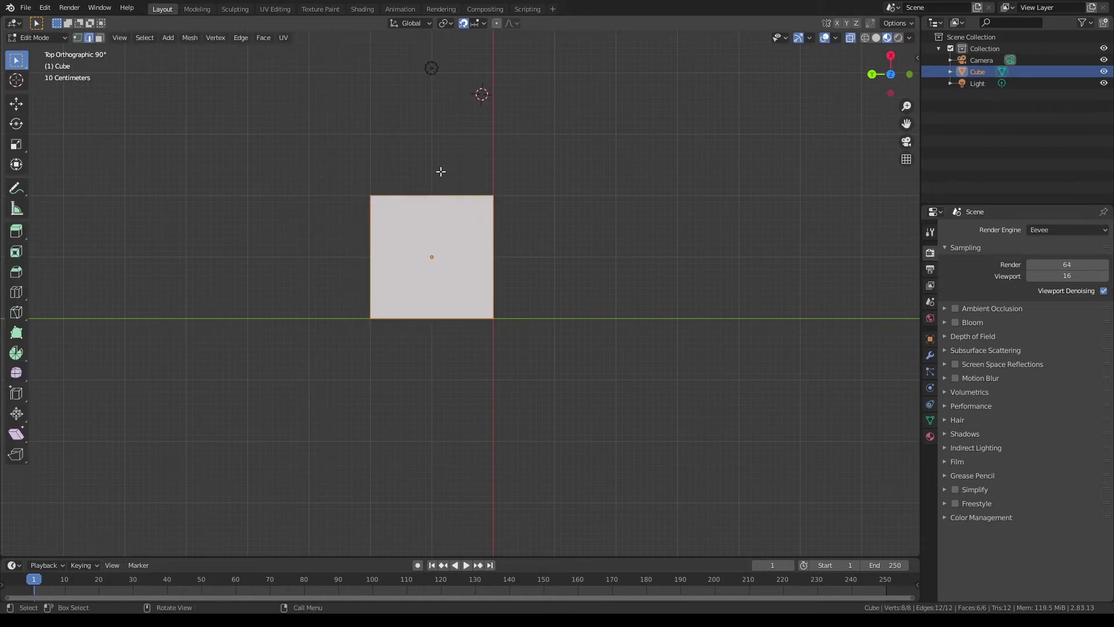
drag(442, 169, 432, 226)
key(g)
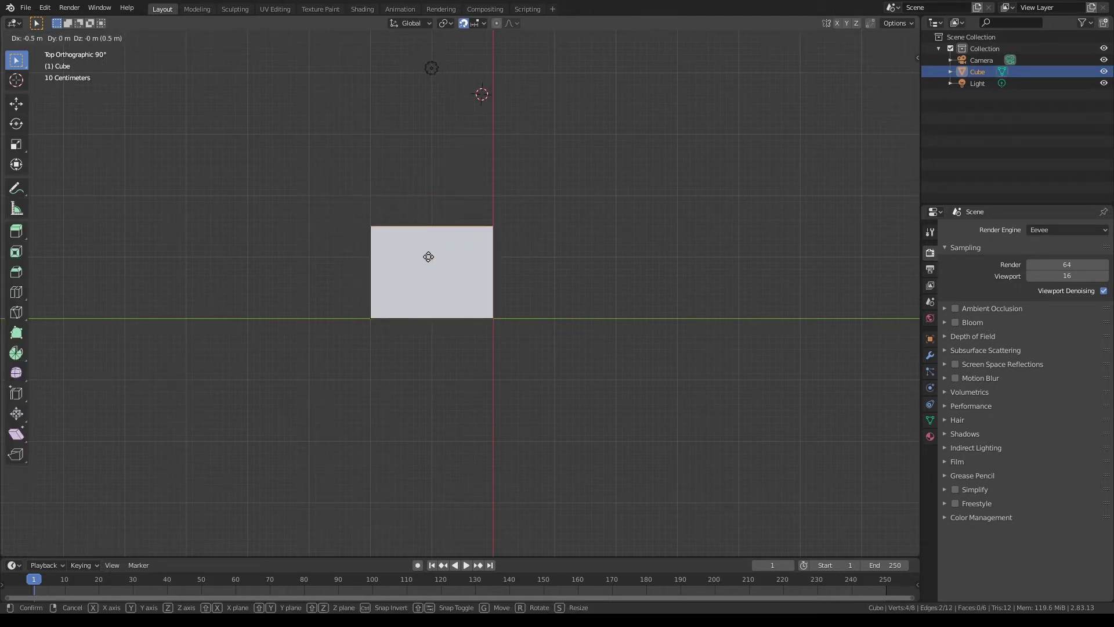
click(428, 289)
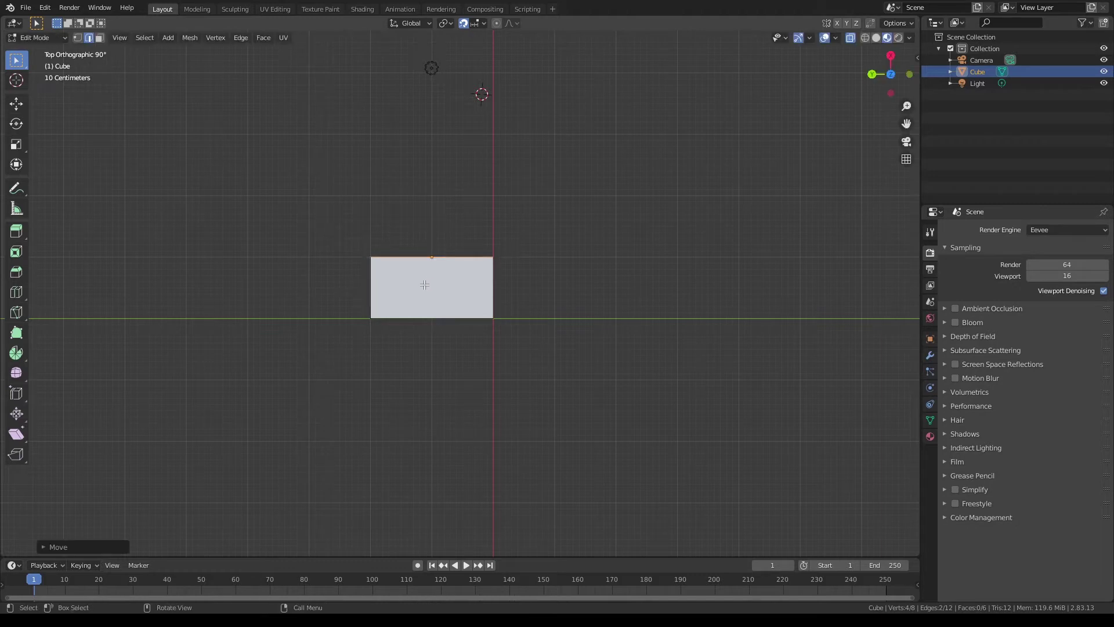
Slide the left edge inward along Y for a 1 m footprint, then return to Object Mode.
drag(342, 282, 403, 289)
key(x)
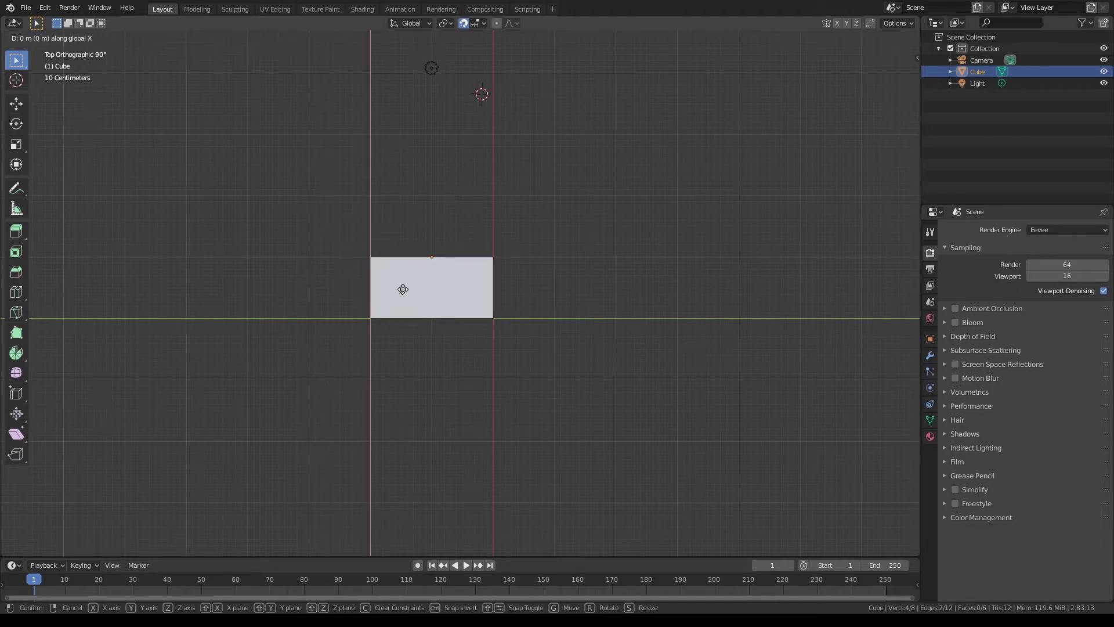
key(y)
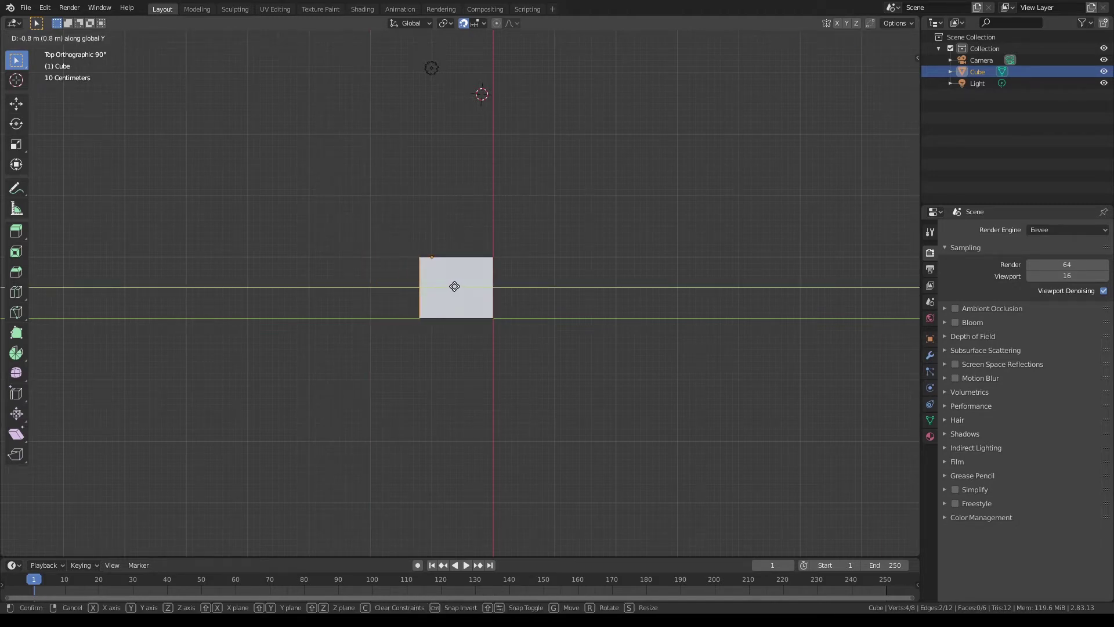
click(463, 285)
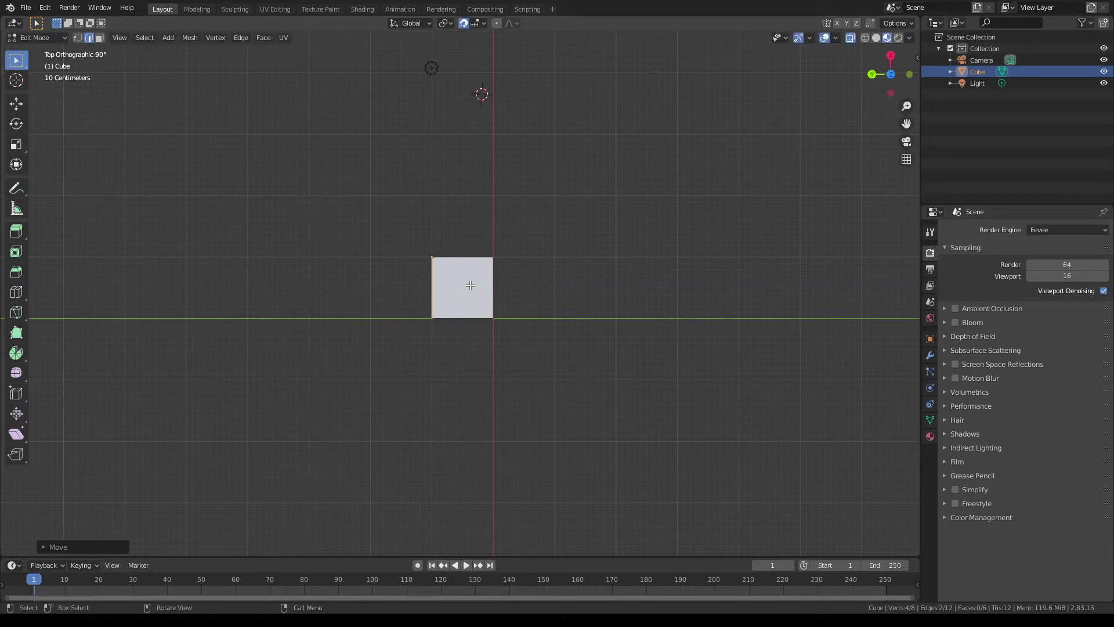
key(Tab)
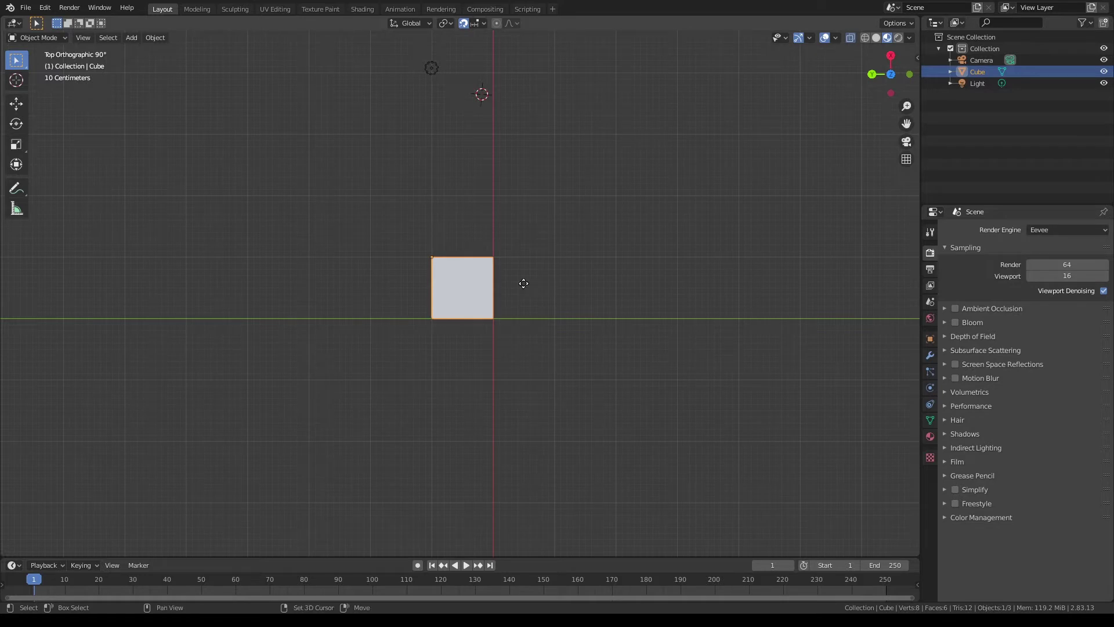
Duplicate the block as Cube.001 and place it directly beside the original along X.
key(shift+d)
key(x)
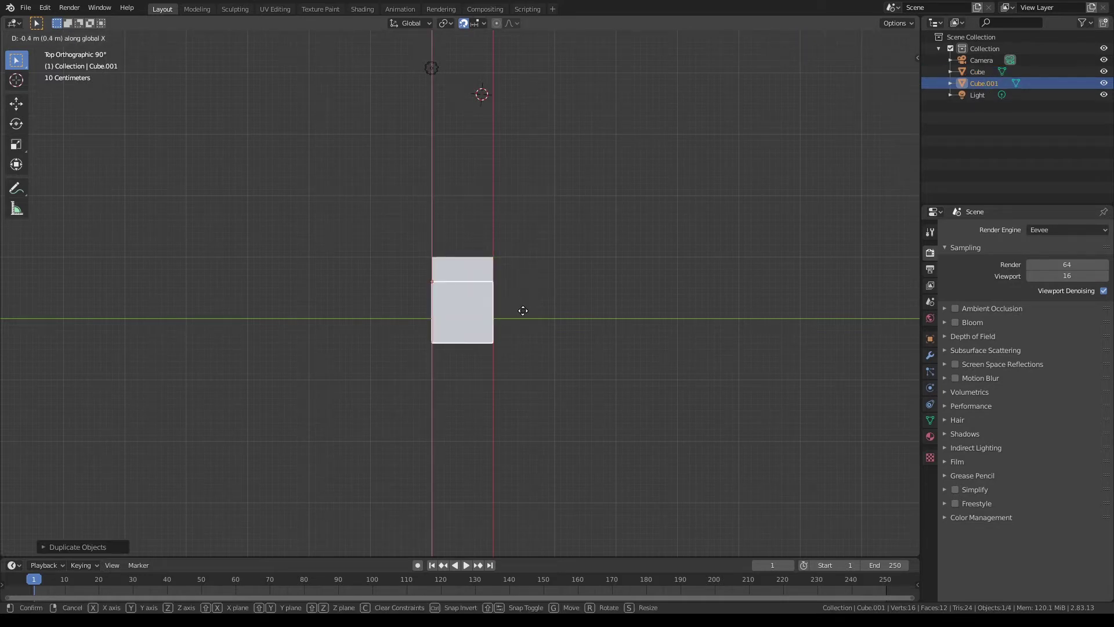
click(521, 345)
key(Tab)
key(Tab)
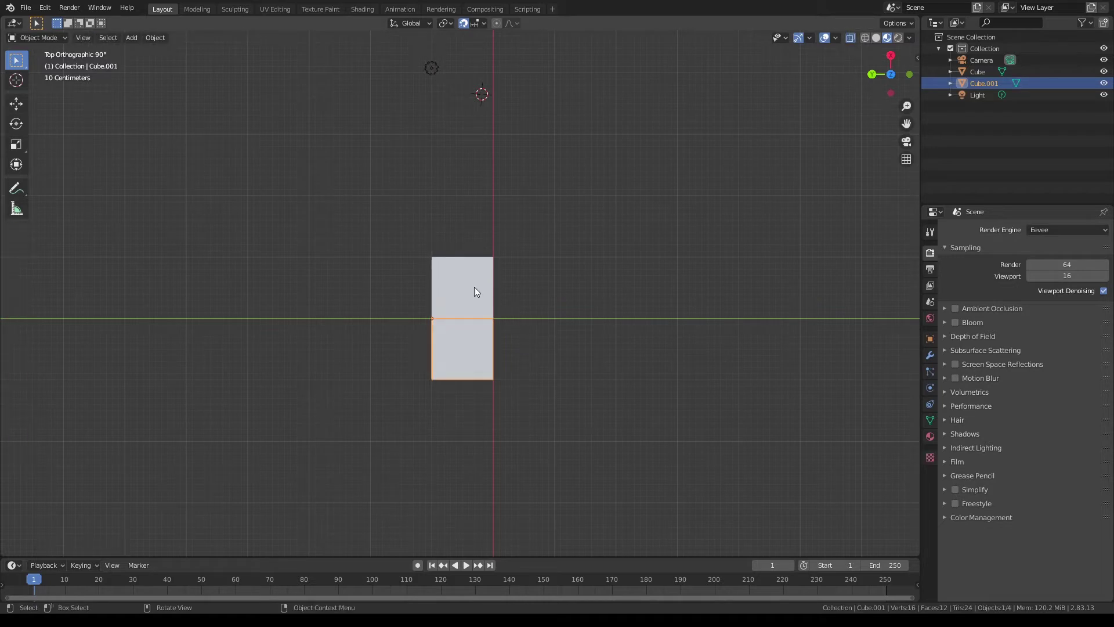
Give the original block's material a dark reddish-brown base colour and roughness 0.767.
click(475, 286)
click(930, 436)
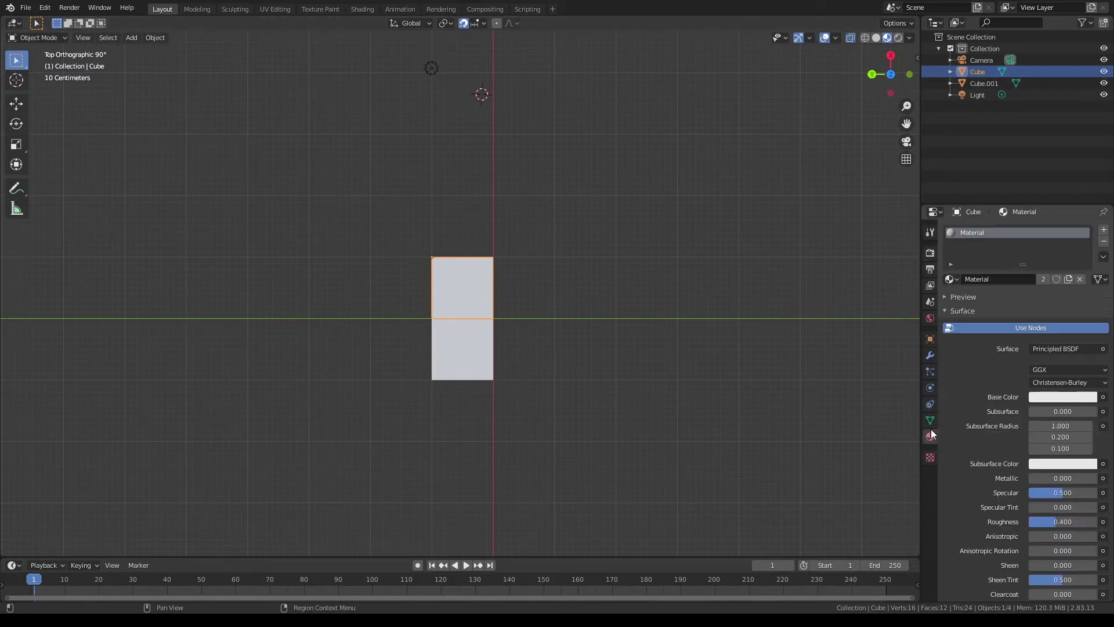
click(1071, 399)
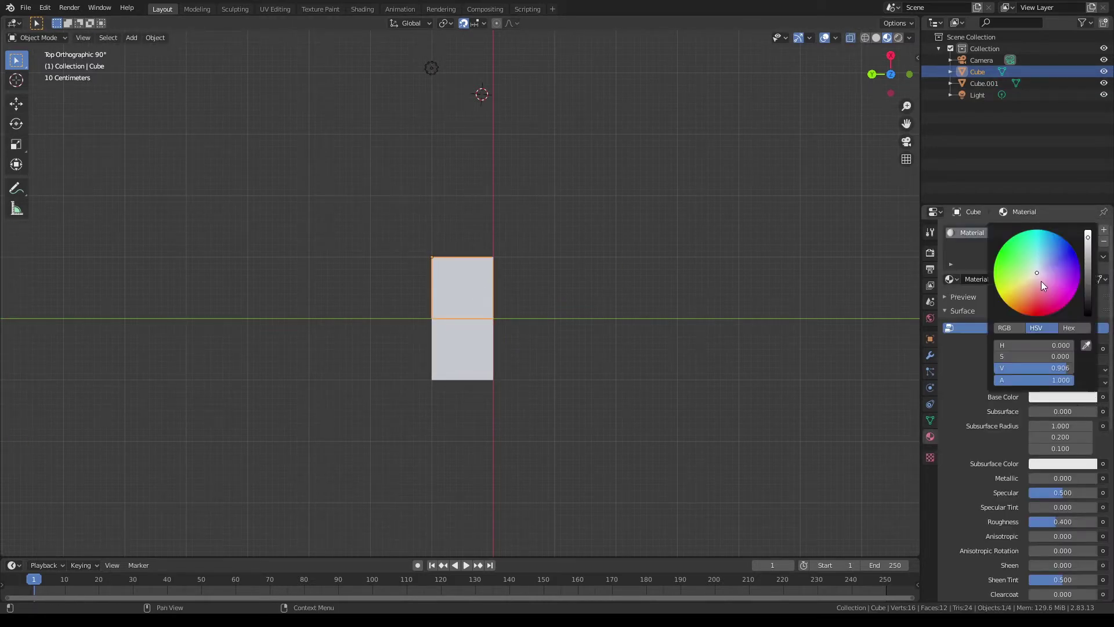
drag(1041, 281, 1036, 294)
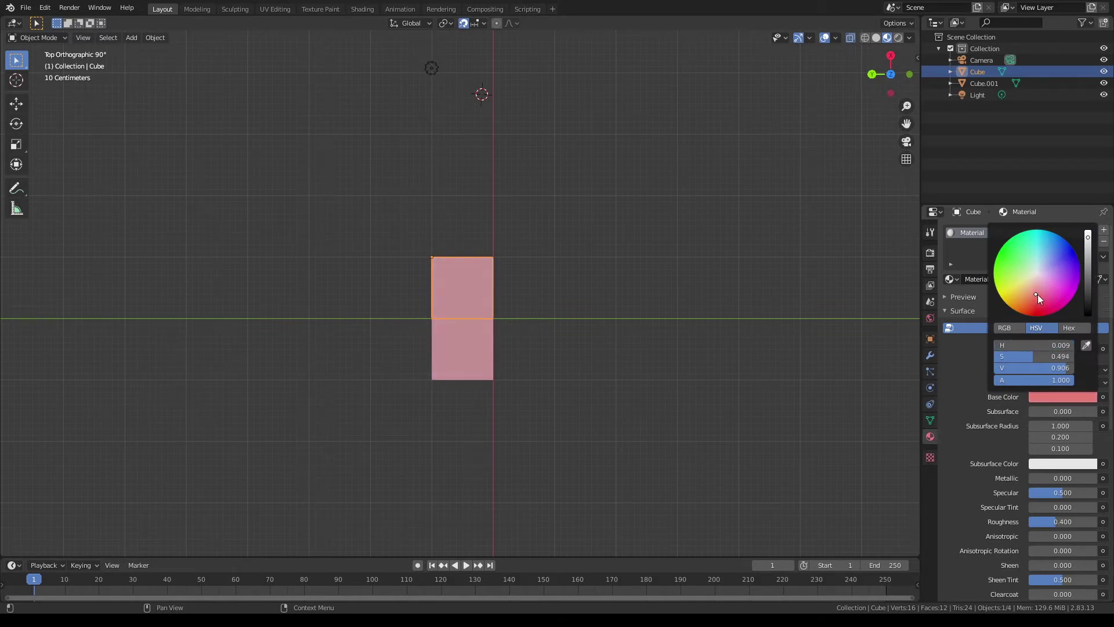
scroll(1052, 280, down, 3)
scroll(1053, 280, down, 3)
scroll(1053, 280, down, 4)
scroll(1052, 279, down, 2)
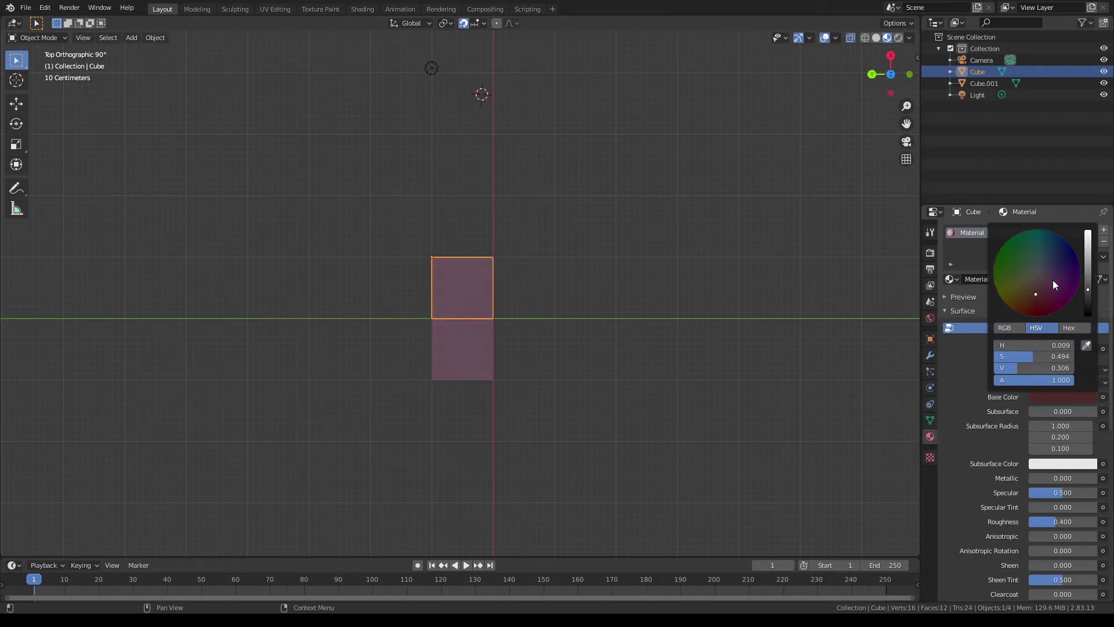
drag(1036, 291, 1025, 304)
scroll(1030, 304, down, 2)
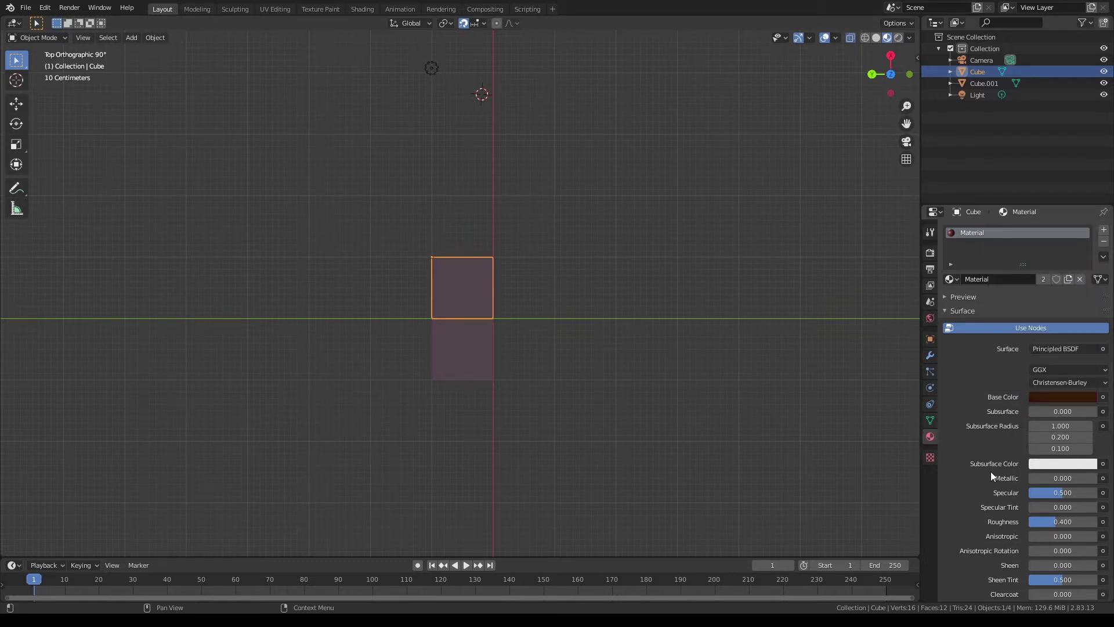
drag(1049, 521, 1079, 521)
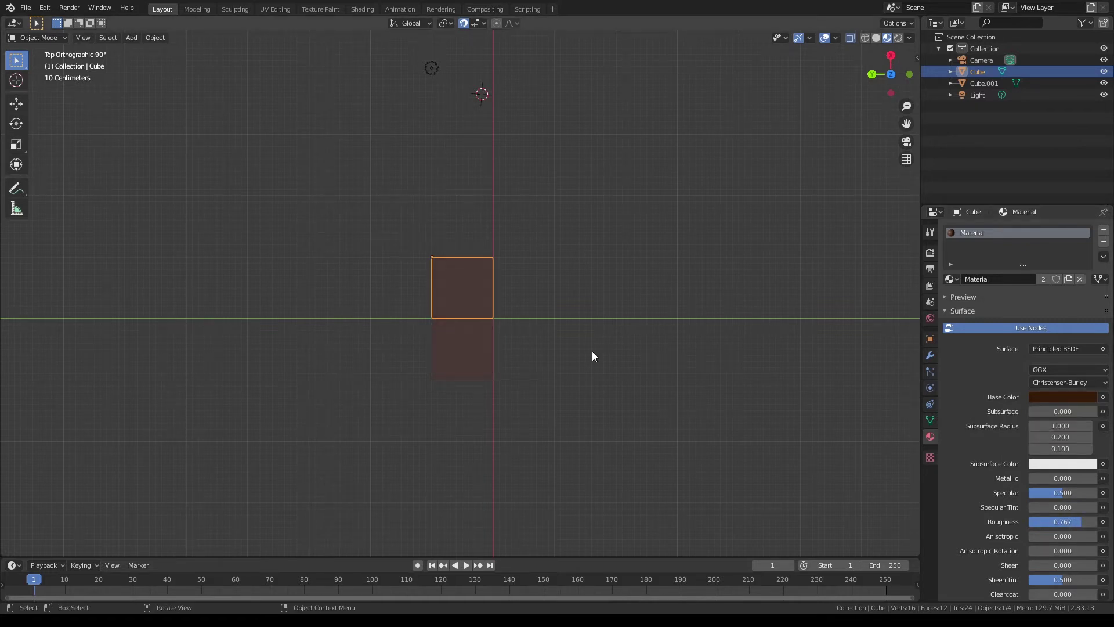
click(464, 353)
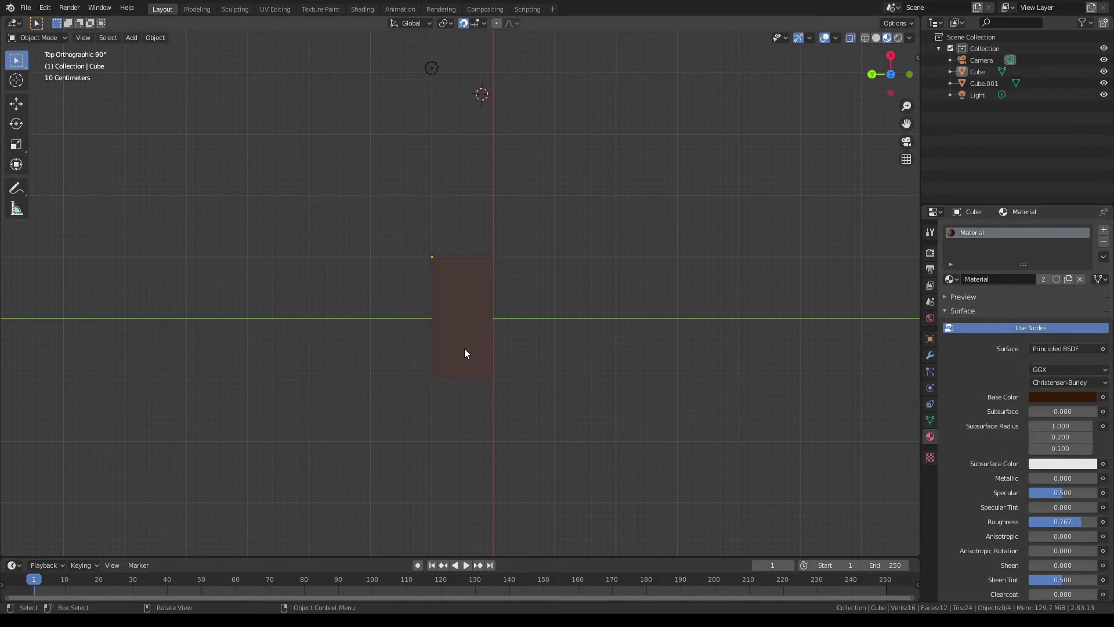
Create Material.001 using the original block's sampled red and assign it to the lower cube.
click(1103, 230)
click(1037, 301)
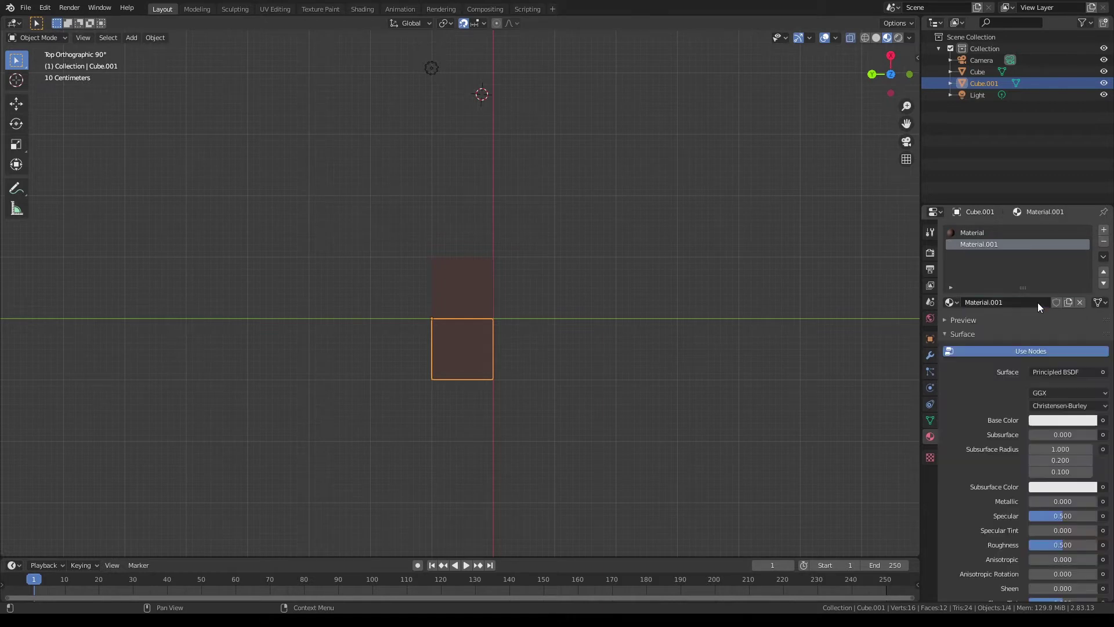
click(1044, 419)
click(1084, 365)
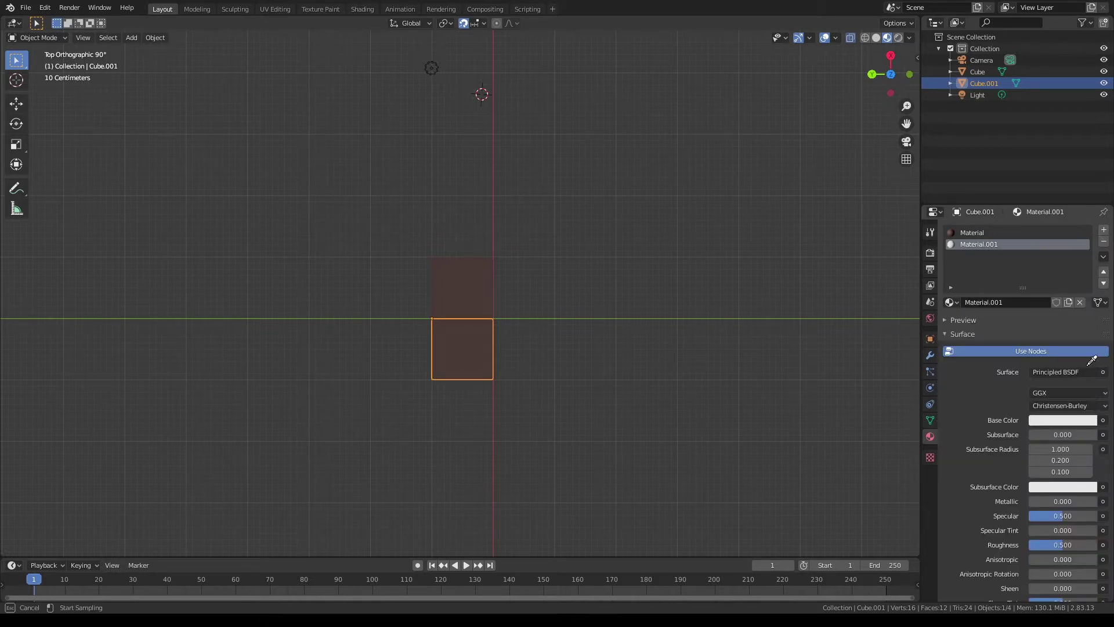
click(470, 295)
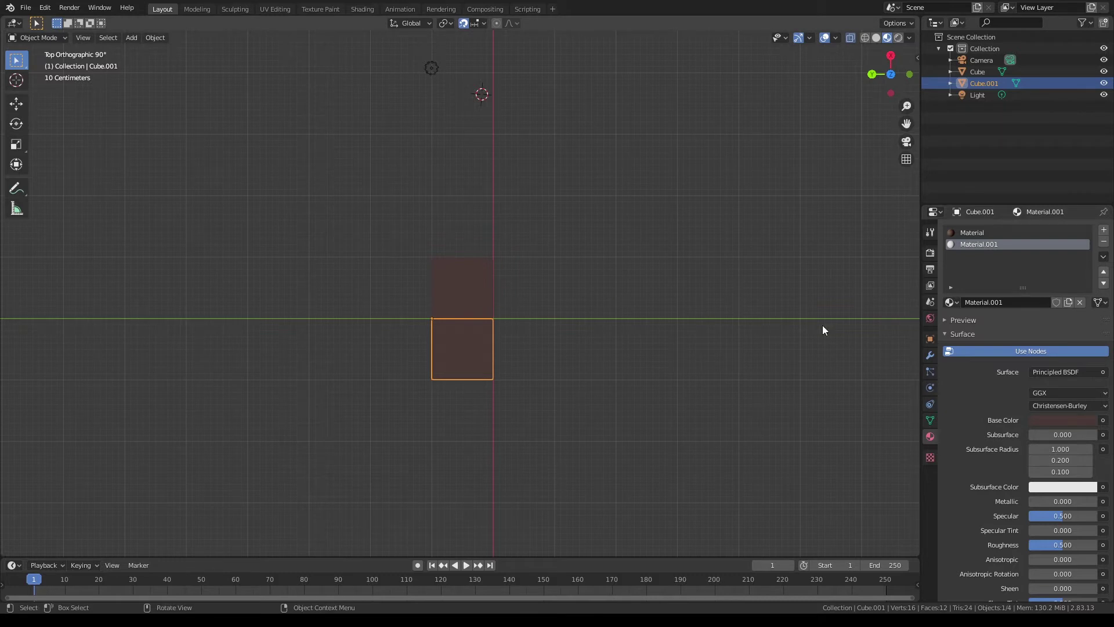
click(1063, 417)
scroll(1039, 301, up, 1)
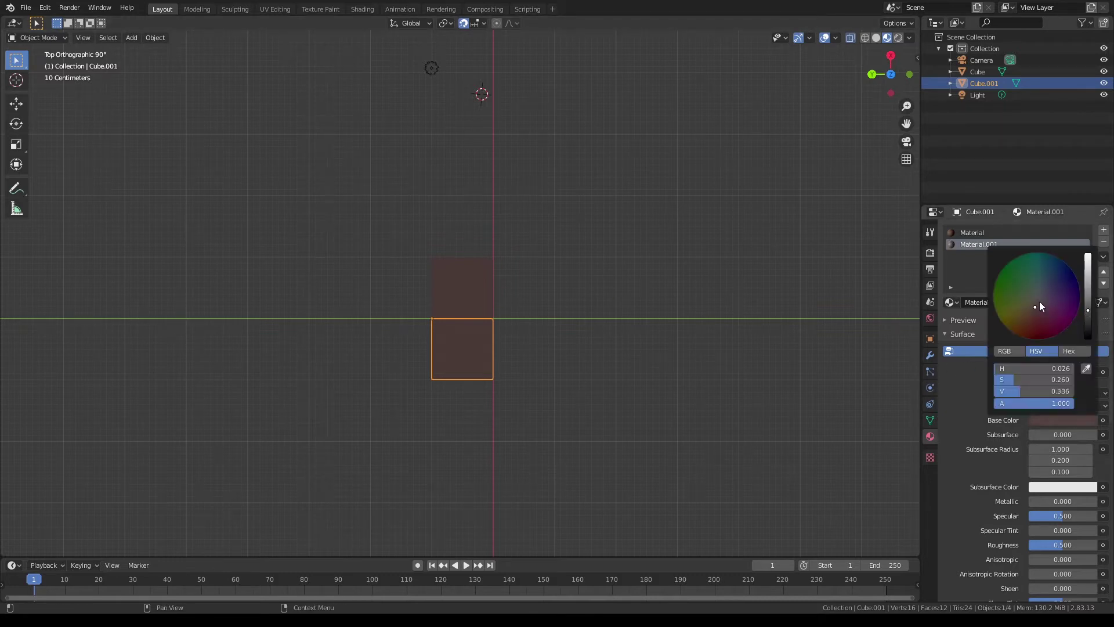
scroll(1039, 301, up, 2)
scroll(1039, 301, up, 2)
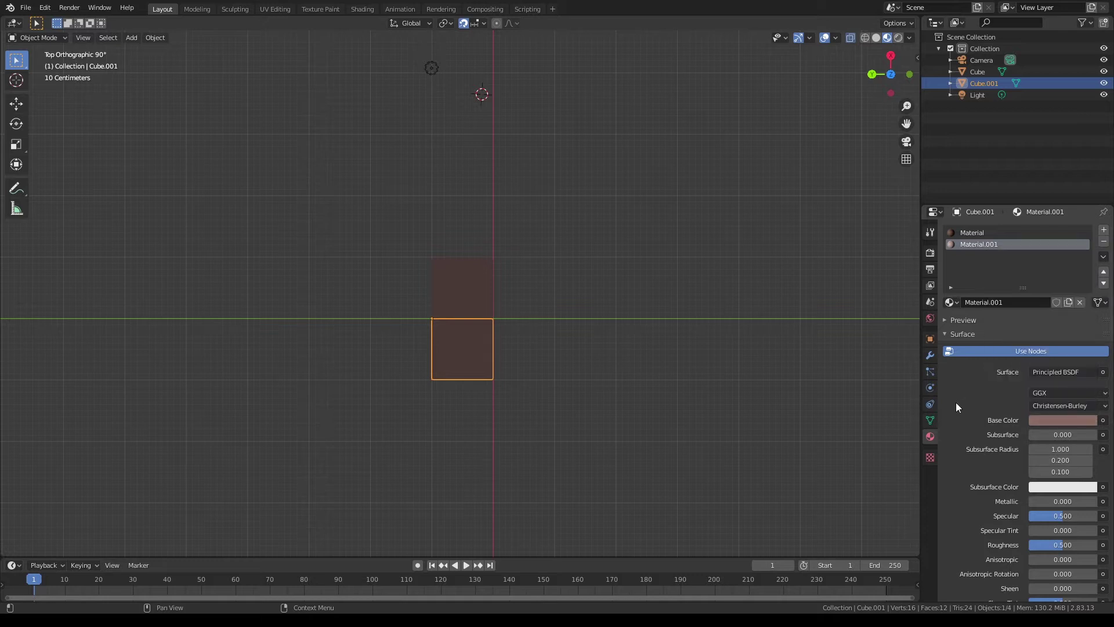
drag(959, 301, 448, 338)
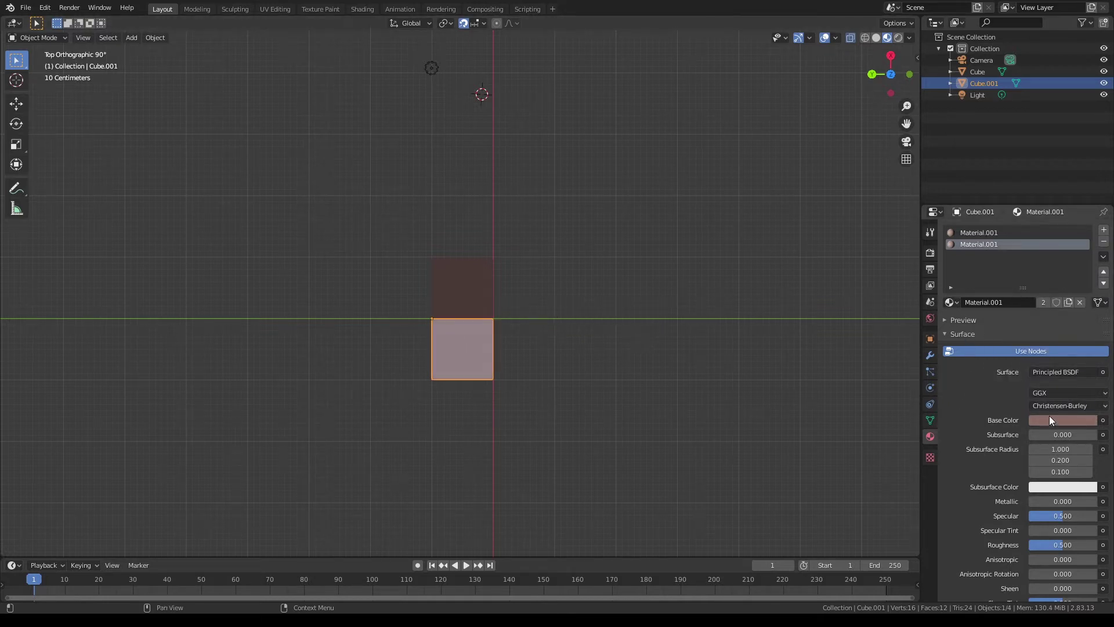
Raise Material.001 roughness to 0.867 and darken its base colour to a muted deeper red.
click(1077, 421)
drag(1062, 544, 1086, 544)
click(1062, 420)
drag(1041, 296, 1056, 278)
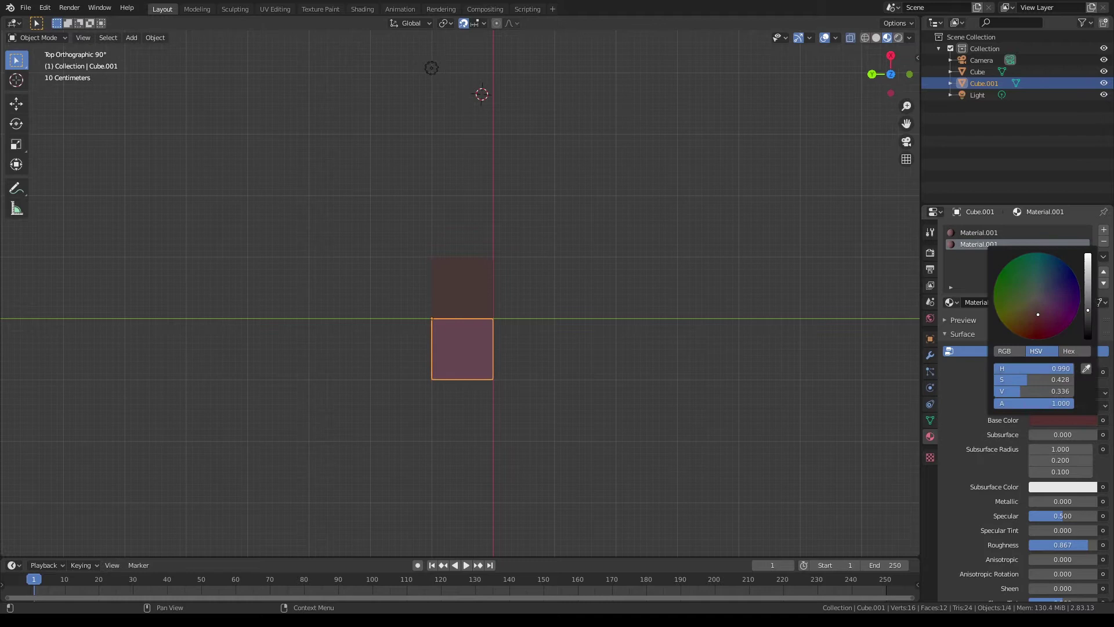
click(723, 346)
click(453, 302)
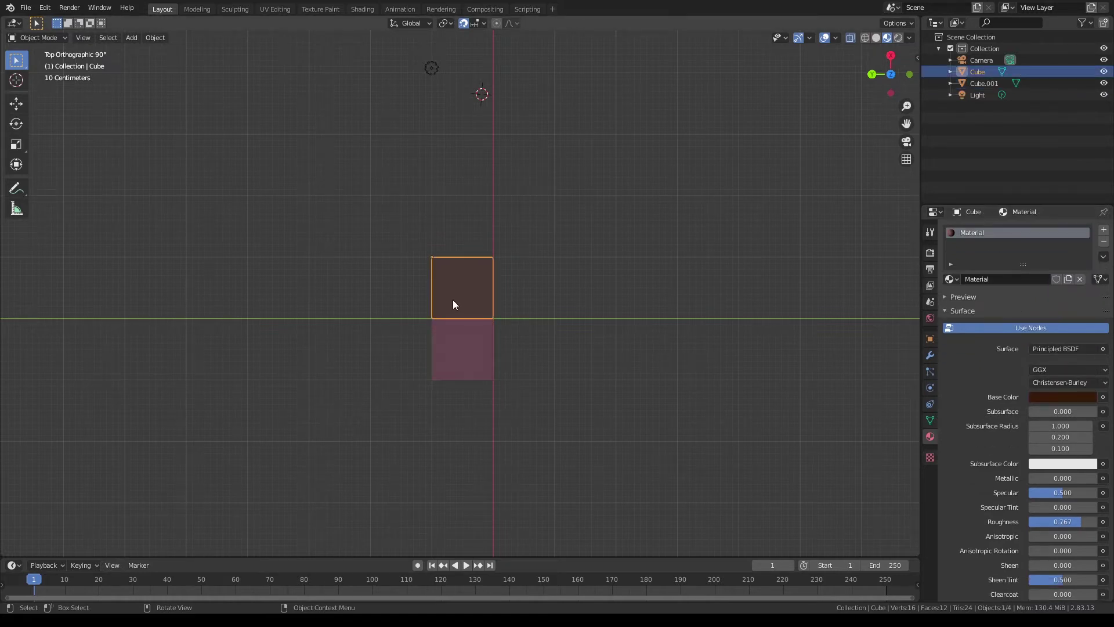
Duplicate both cubes and offset the copies one square right and one square up.
shift+click(461, 351)
key(shift+d)
key(x)
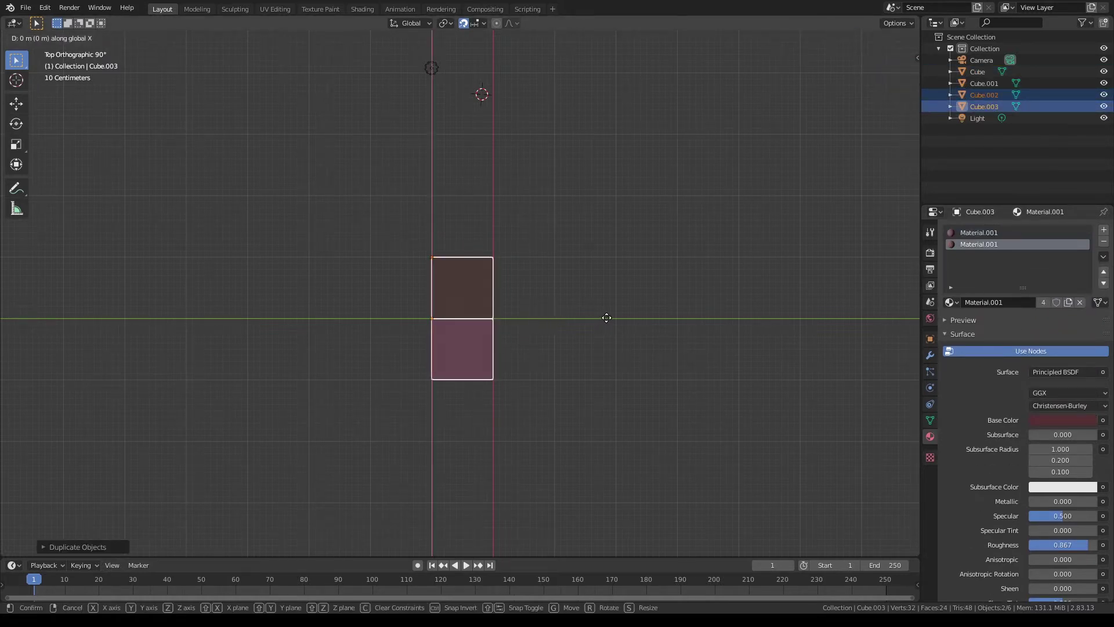
key(y)
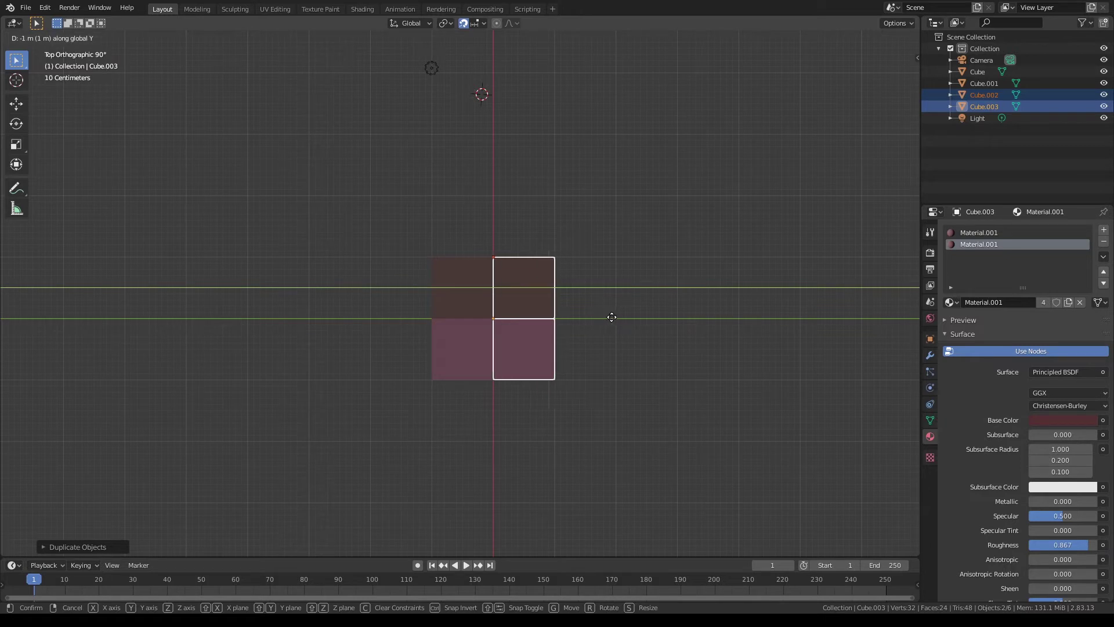
click(612, 317)
key(g)
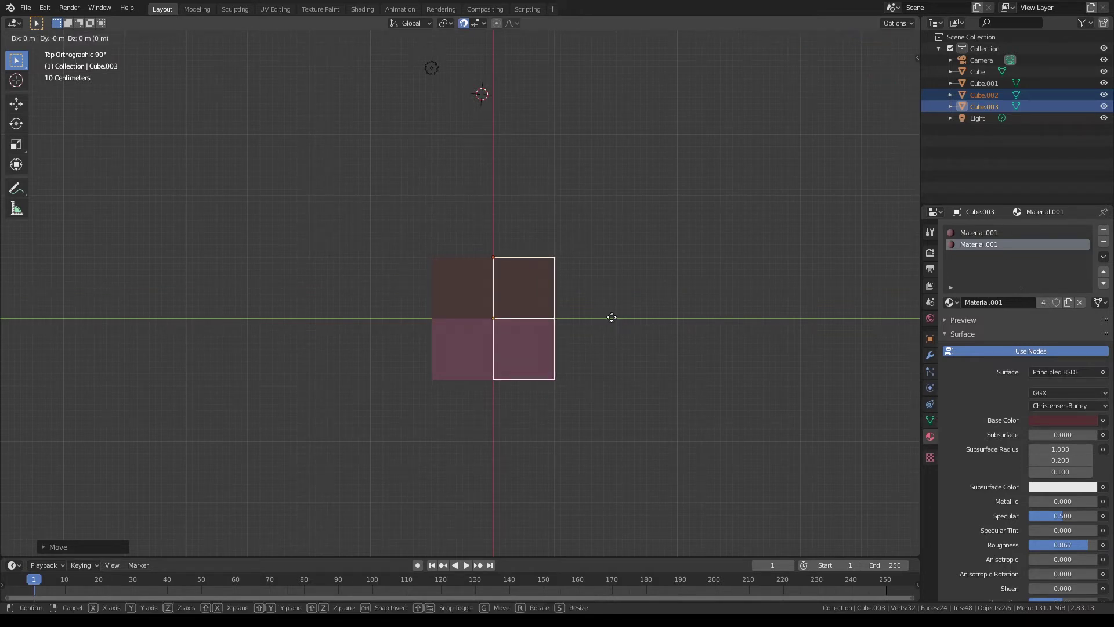
key(x)
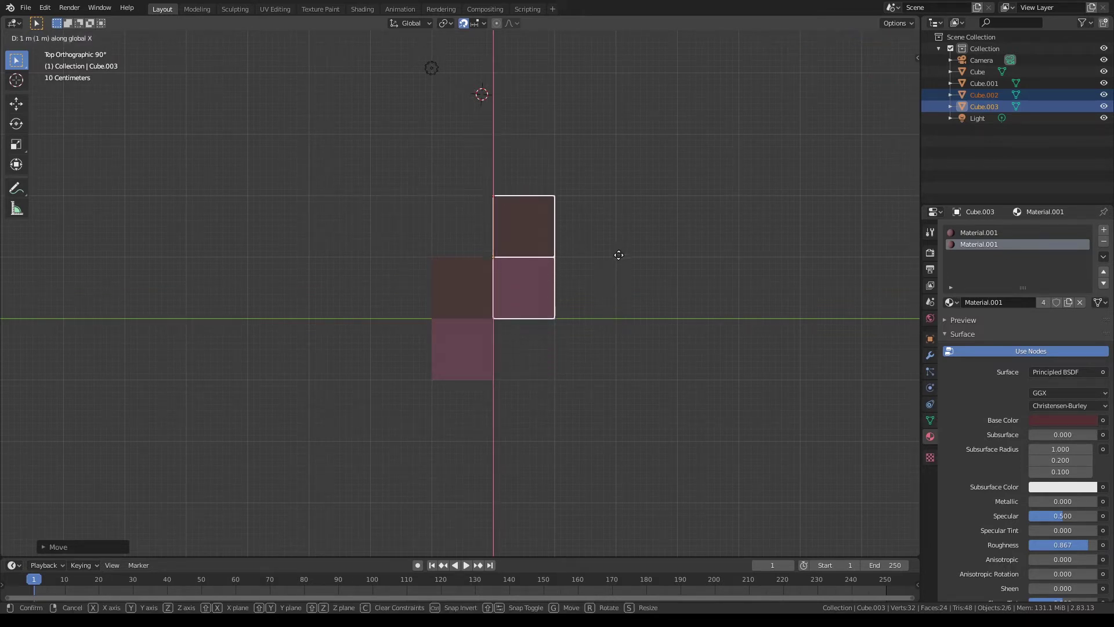
click(618, 255)
Copy the top cube to the column's bottom, then select the three-cube column.
click(554, 228)
key(shift+d)
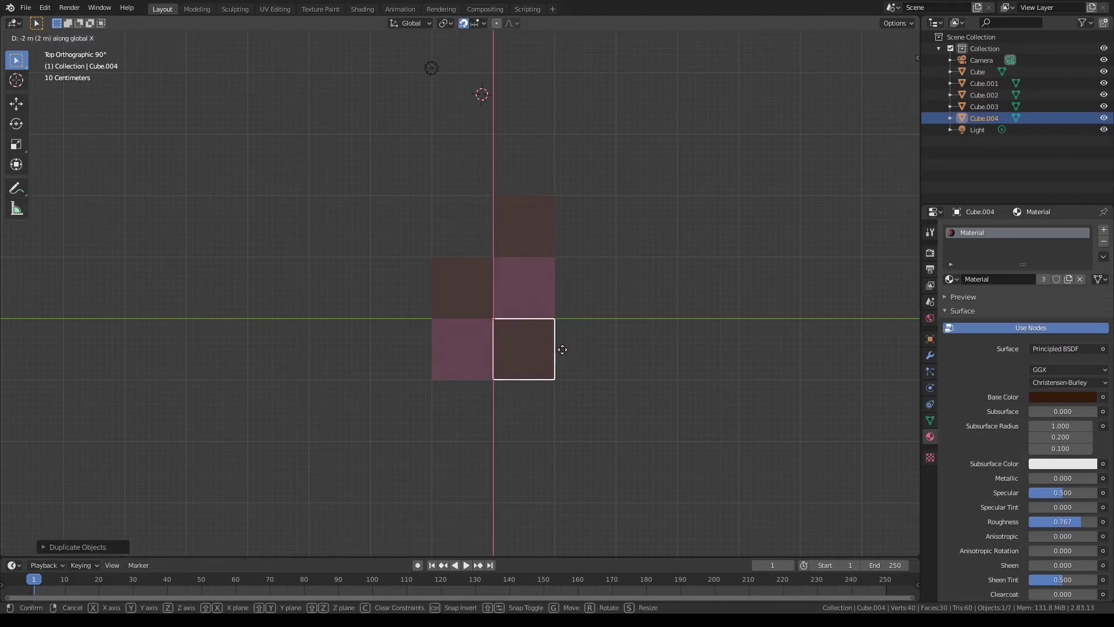
click(563, 349)
shift+middle_drag(624, 322, 605, 331)
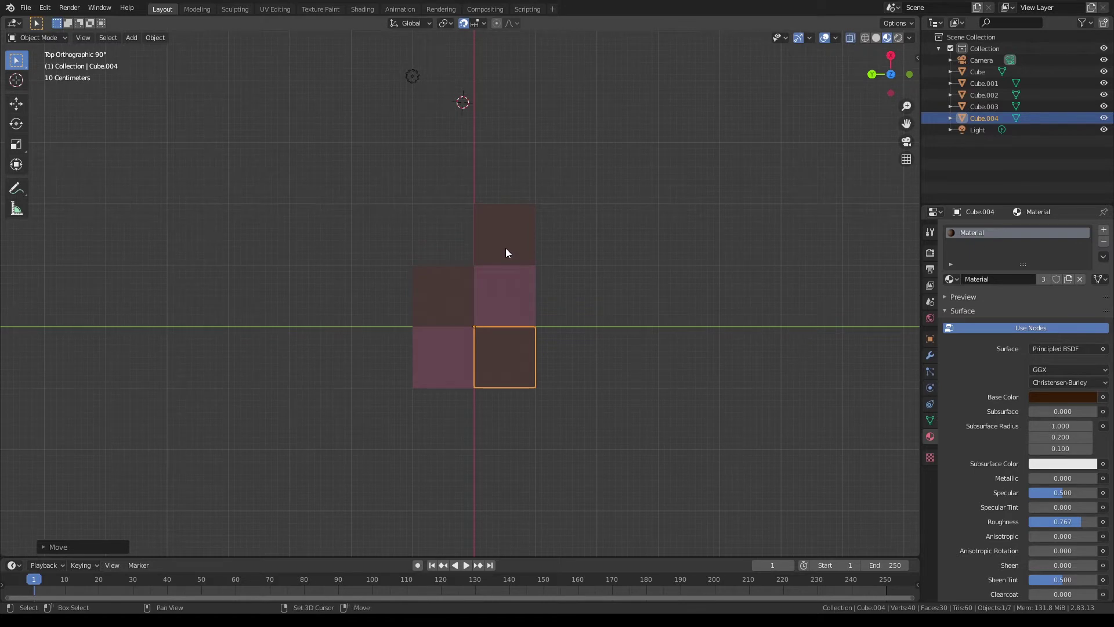
click(503, 283)
shift+click(503, 260)
shift+click(499, 332)
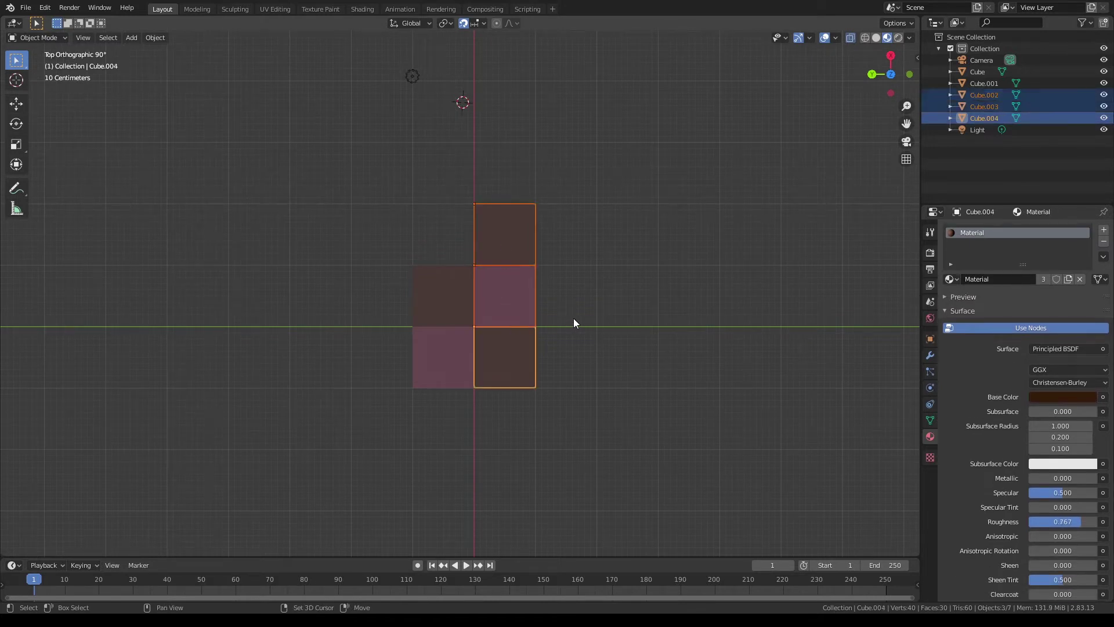
scroll(617, 304, down, 3)
shift+middle_drag(617, 305, 597, 315)
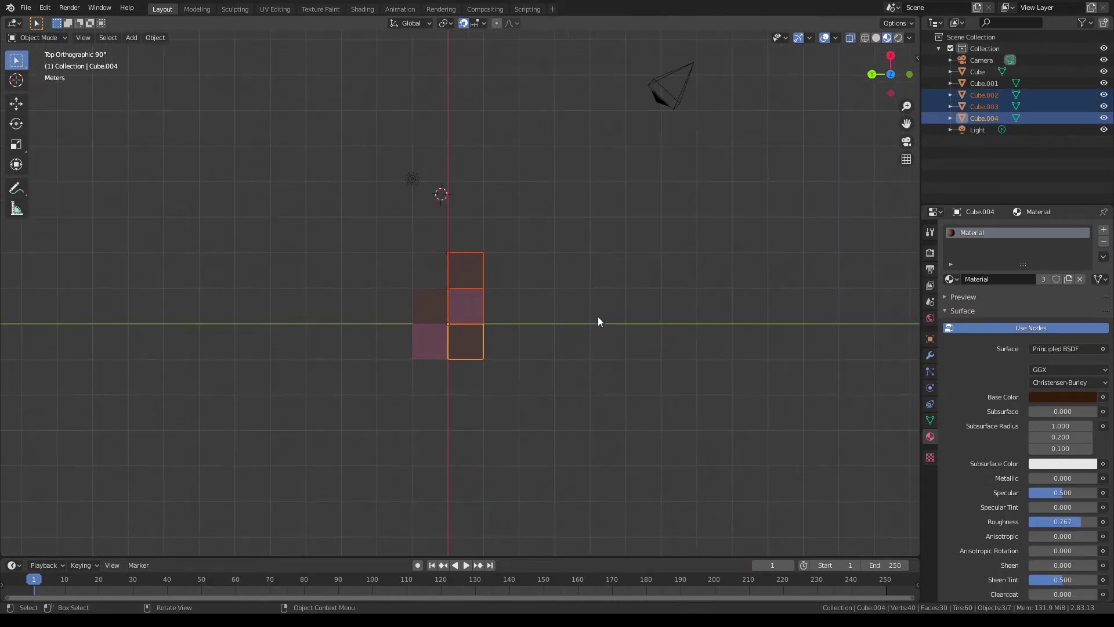
Duplicate the three-cube column and offset it one square right and one square up.
key(shift+d)
right_click(597, 315)
key(g)
key(y)
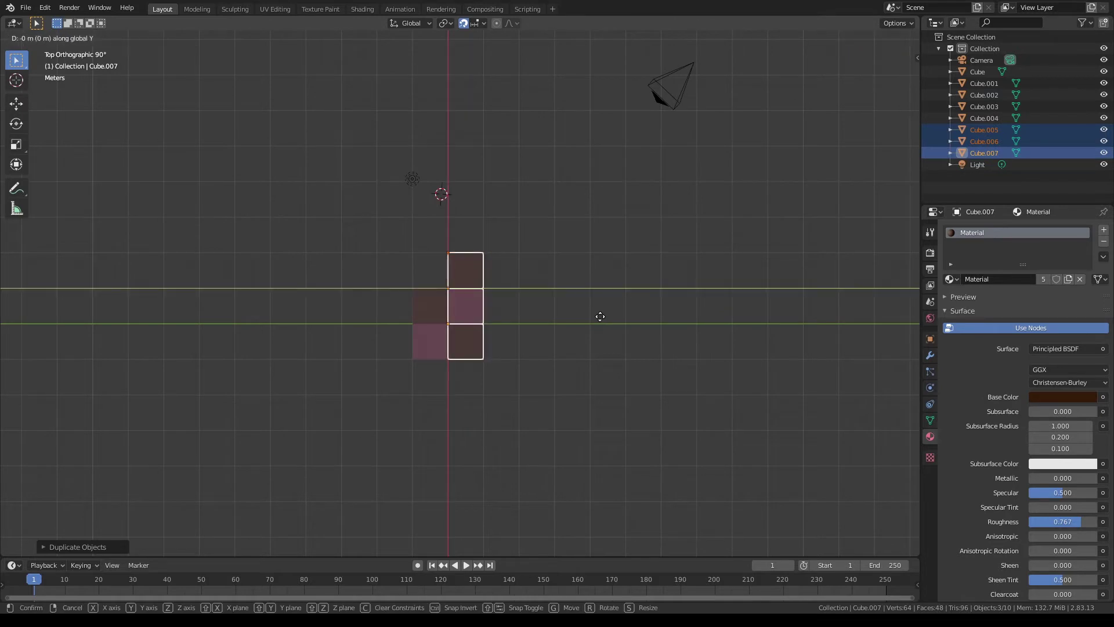
click(635, 312)
key(g)
key(x)
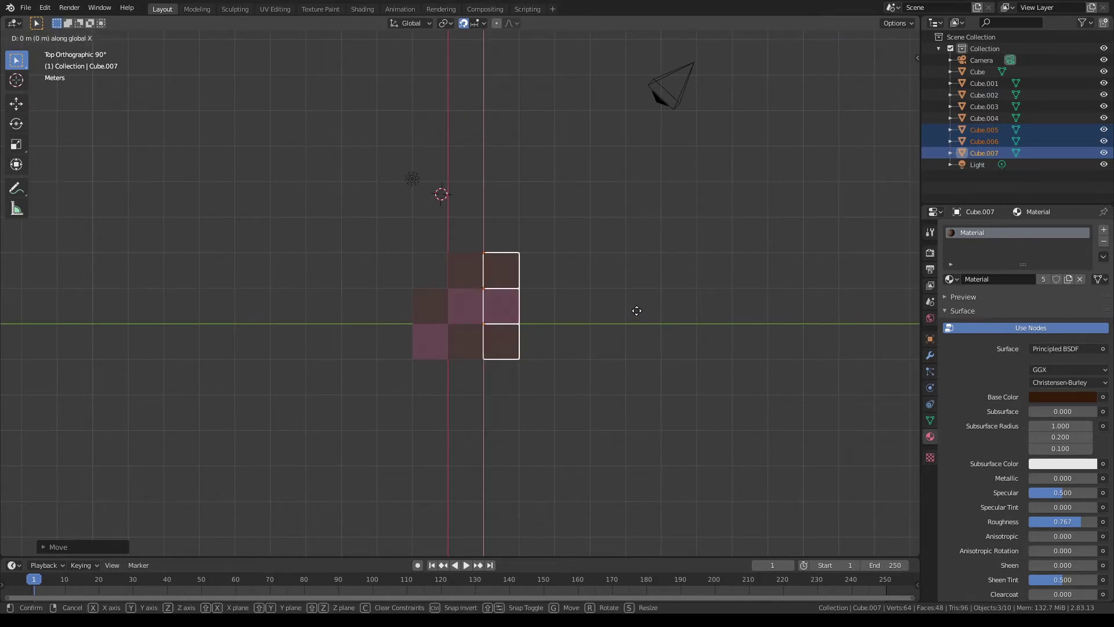
key(y)
click(638, 293)
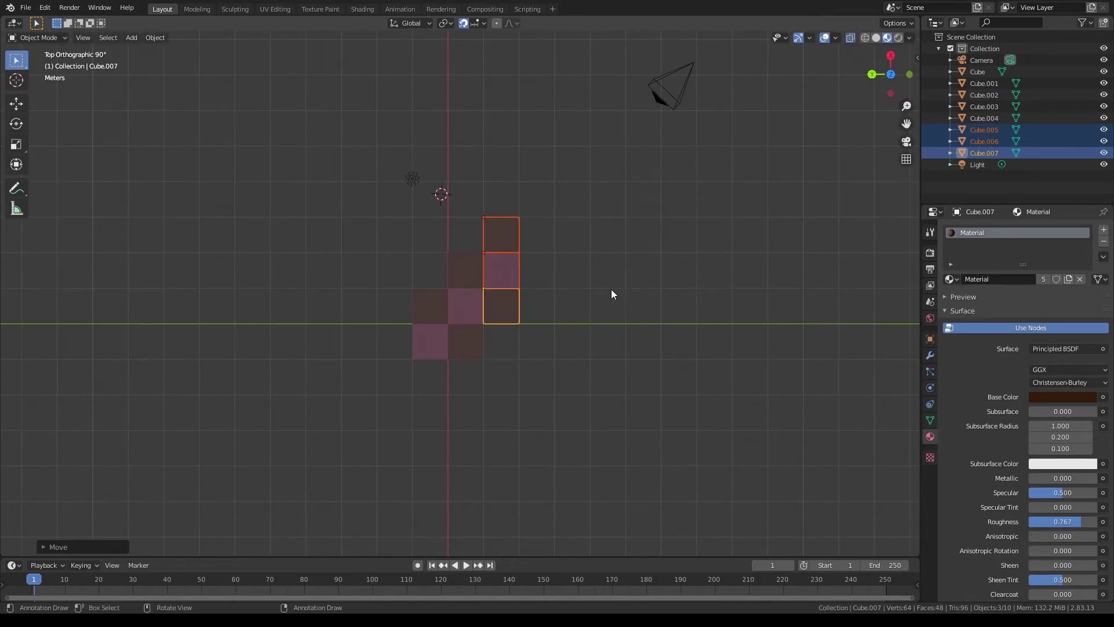
Duplicate six cubes and offset the copies two squares right and two squares up.
shift+click(471, 276)
shift+click(467, 304)
shift+click(465, 335)
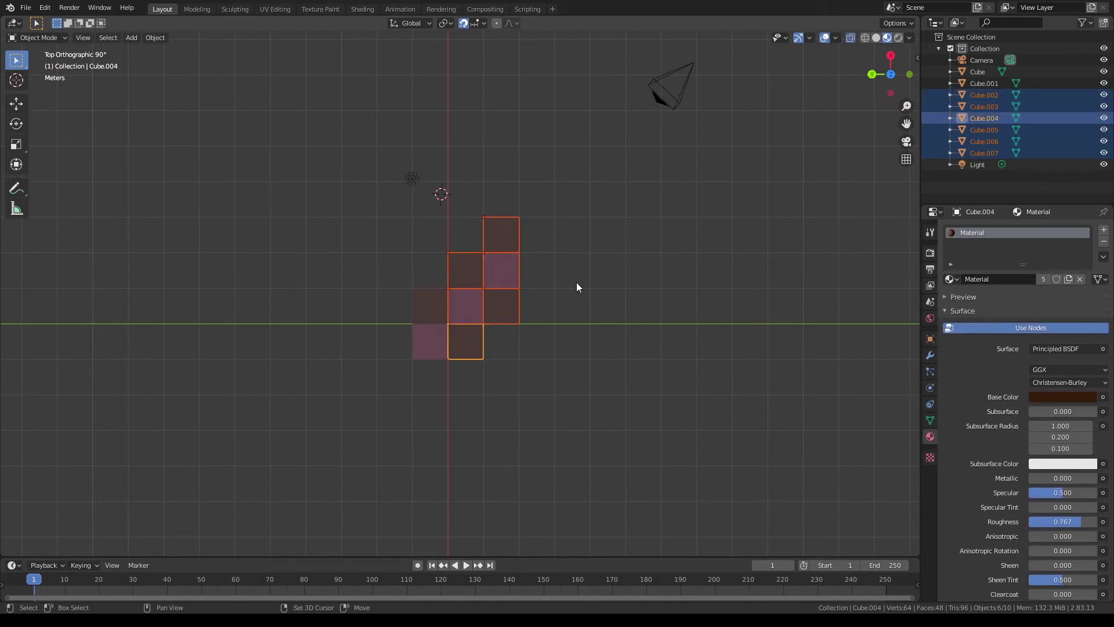
key(shift+d)
key(x)
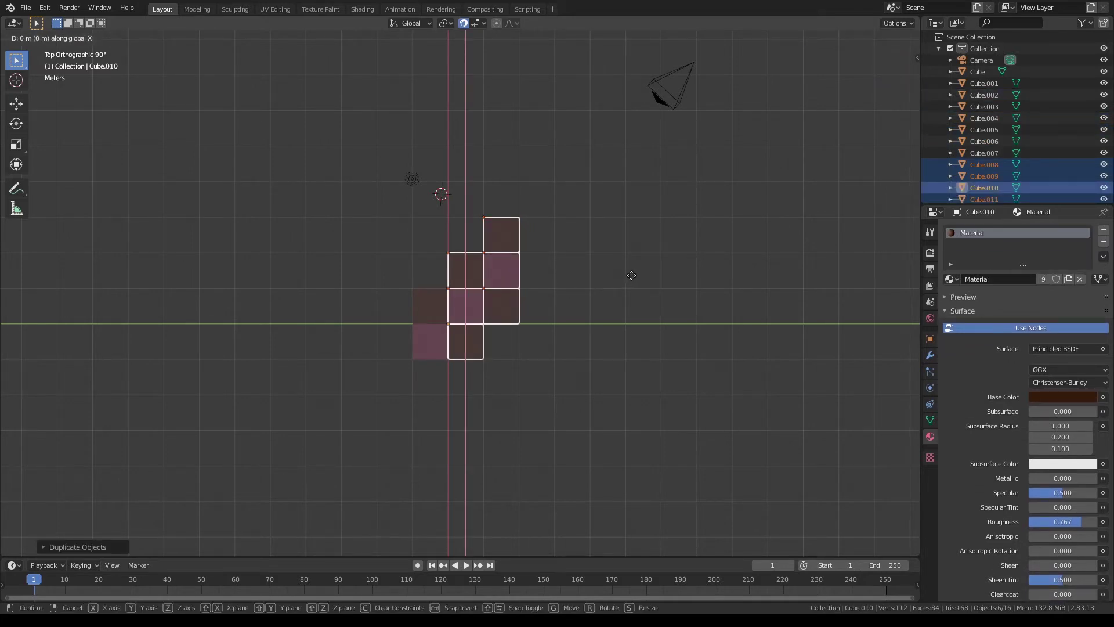
key(y)
click(638, 275)
key(g)
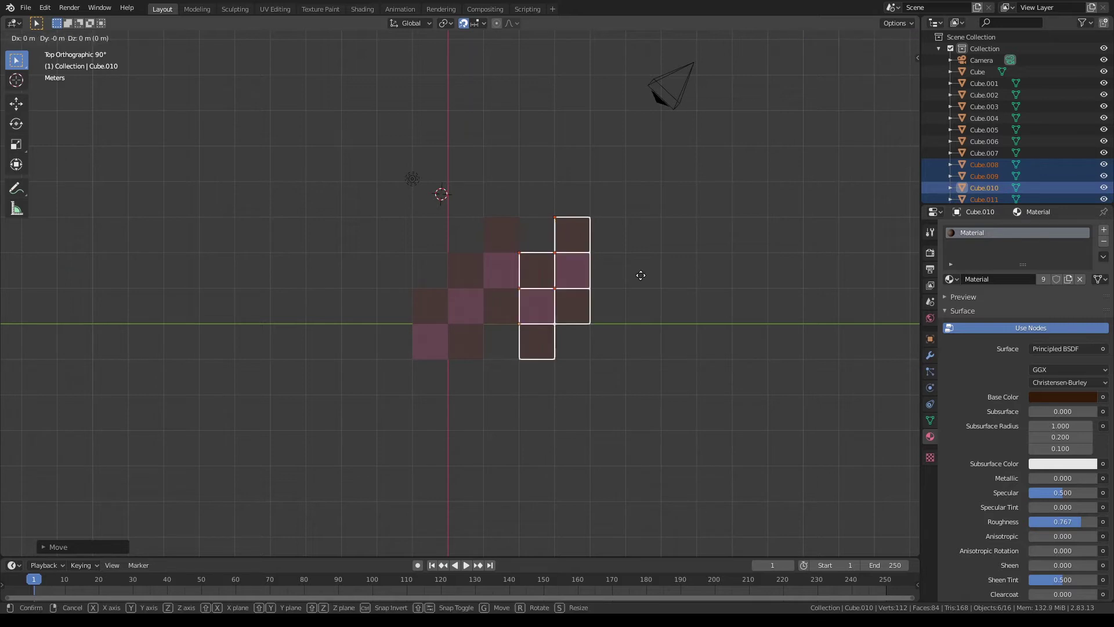
key(x)
click(646, 221)
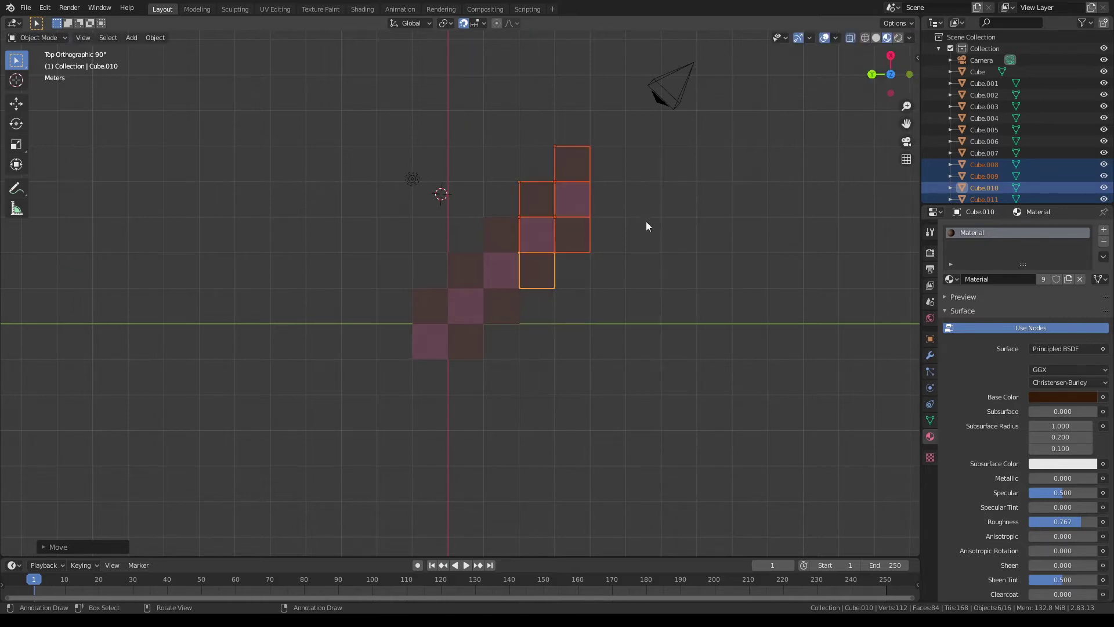
shift+middle_drag(655, 231, 637, 265)
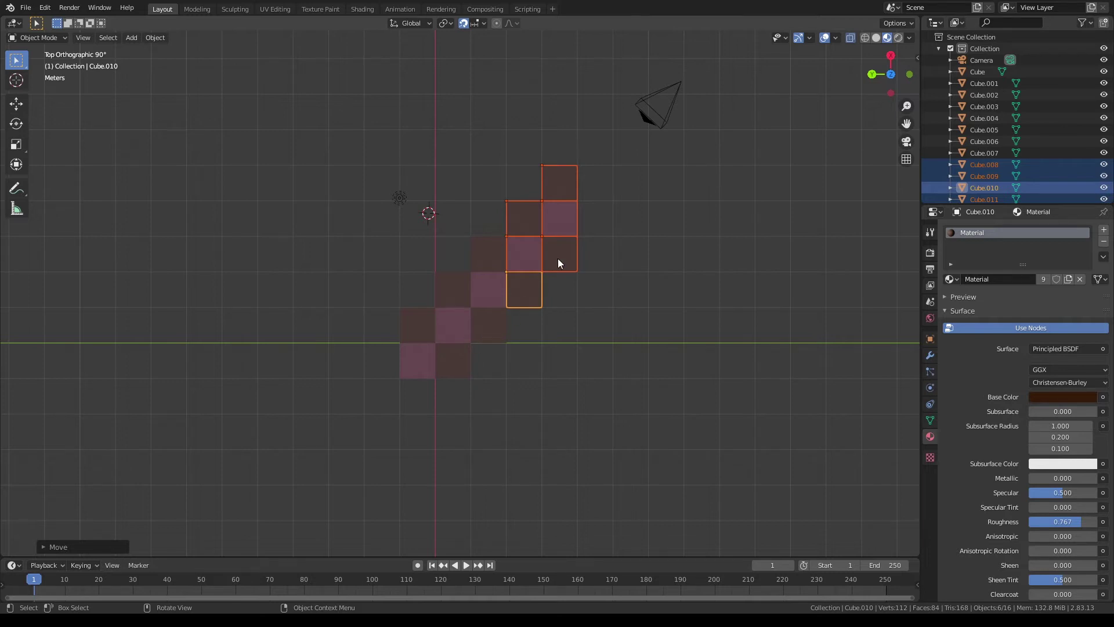
Duplicate nine cubes and shift the copies to the right and three squares up.
shift+click(486, 313)
shift+click(491, 293)
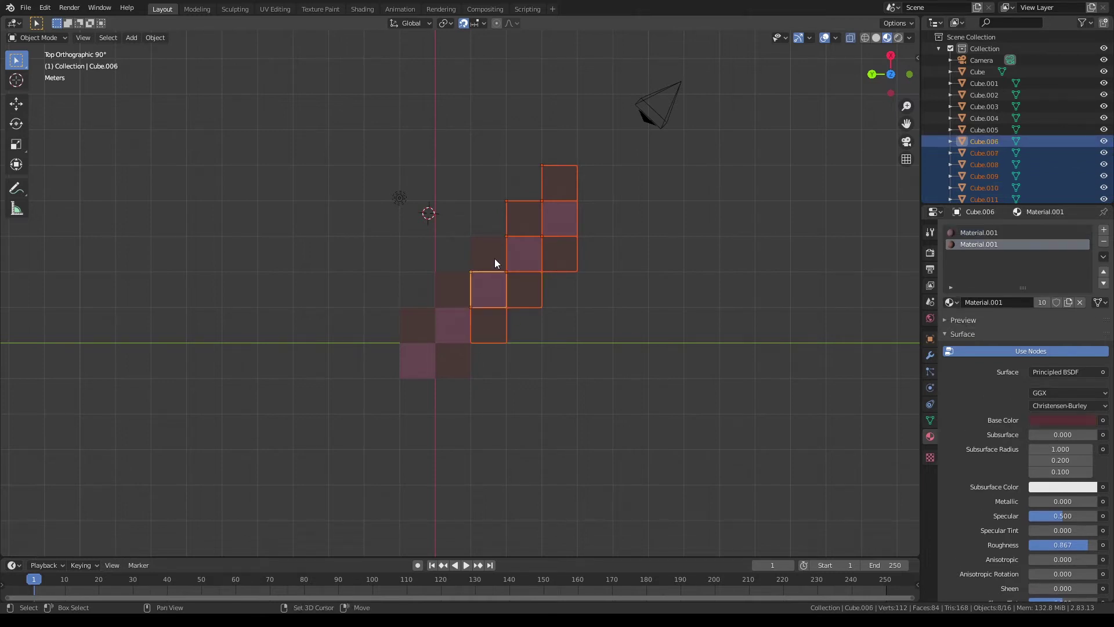
shift+click(495, 259)
shift+middle_drag(643, 250, 617, 294)
key(shift+d)
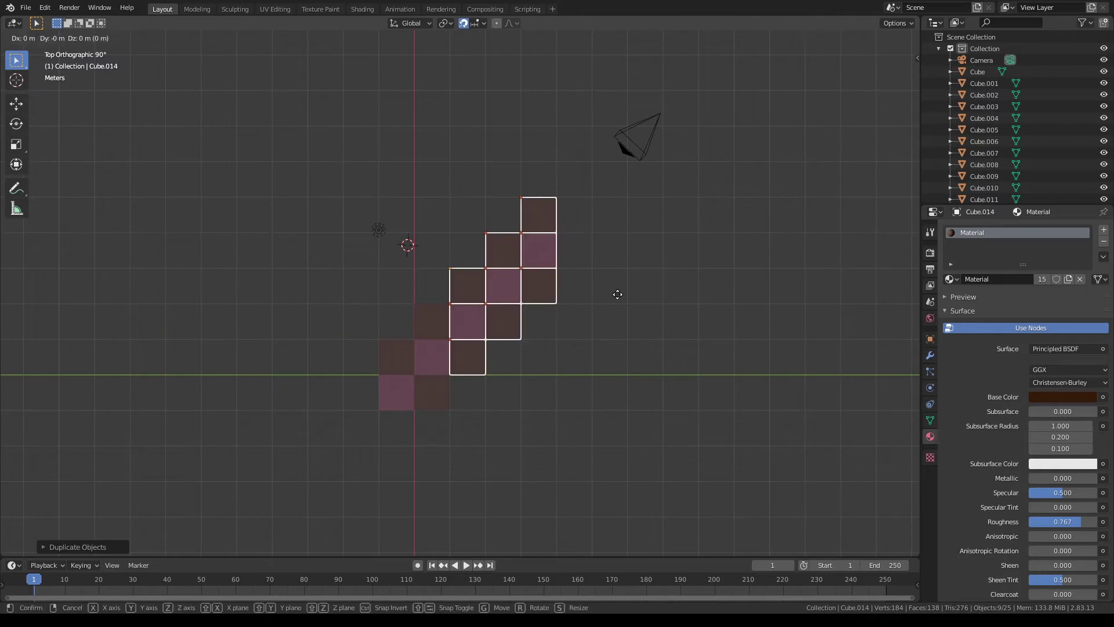
click(729, 295)
key(g)
key(x)
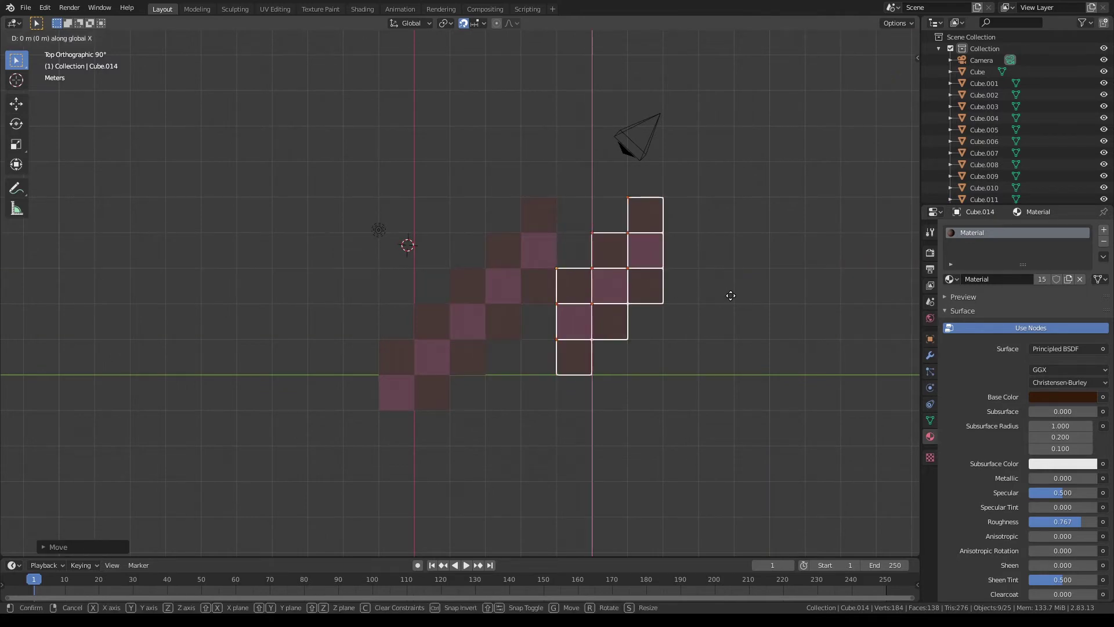
key(y)
click(730, 189)
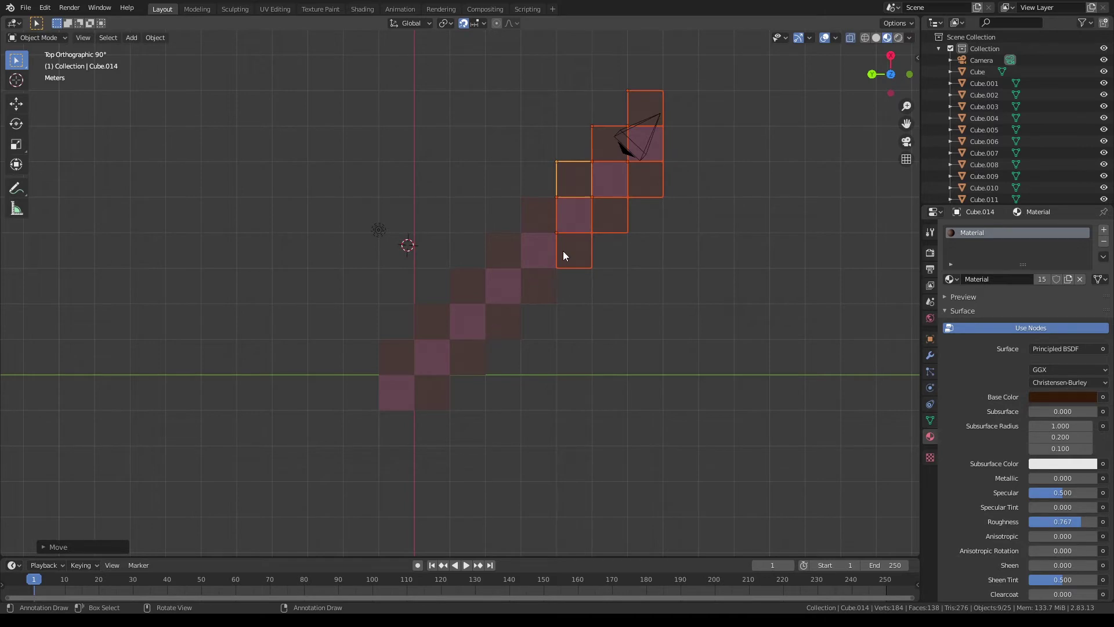
shift+middle_drag(635, 209, 576, 318)
Duplicate the three upper-end cubes, offsetting them one square up and one square right.
click(590, 287)
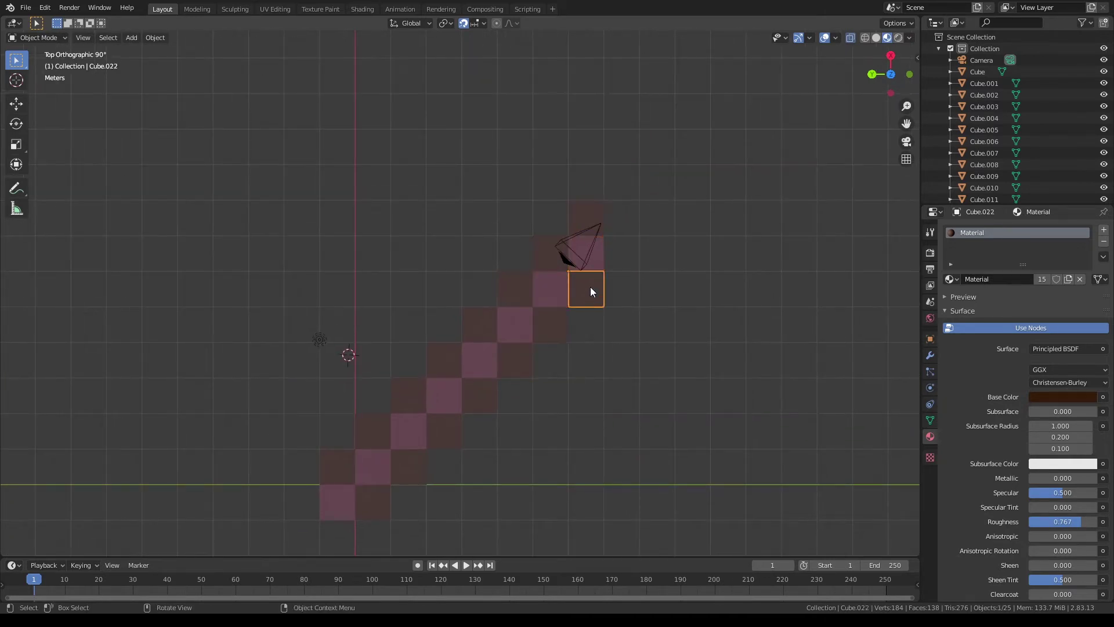
shift+click(601, 260)
shift+click(601, 214)
key(shift+d)
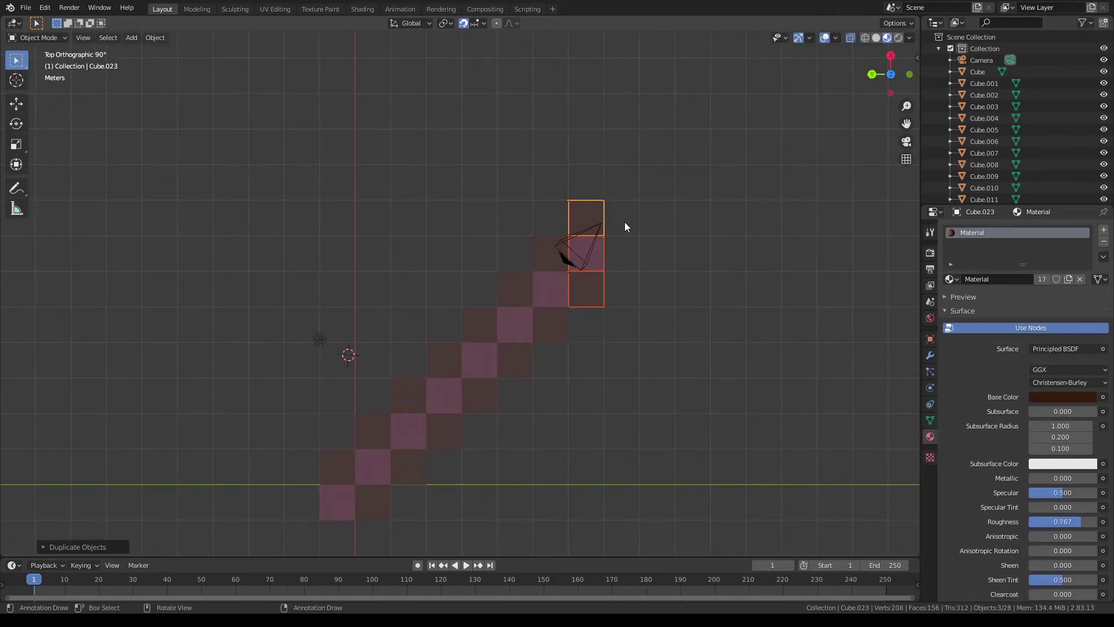
key(x)
key(y)
click(646, 197)
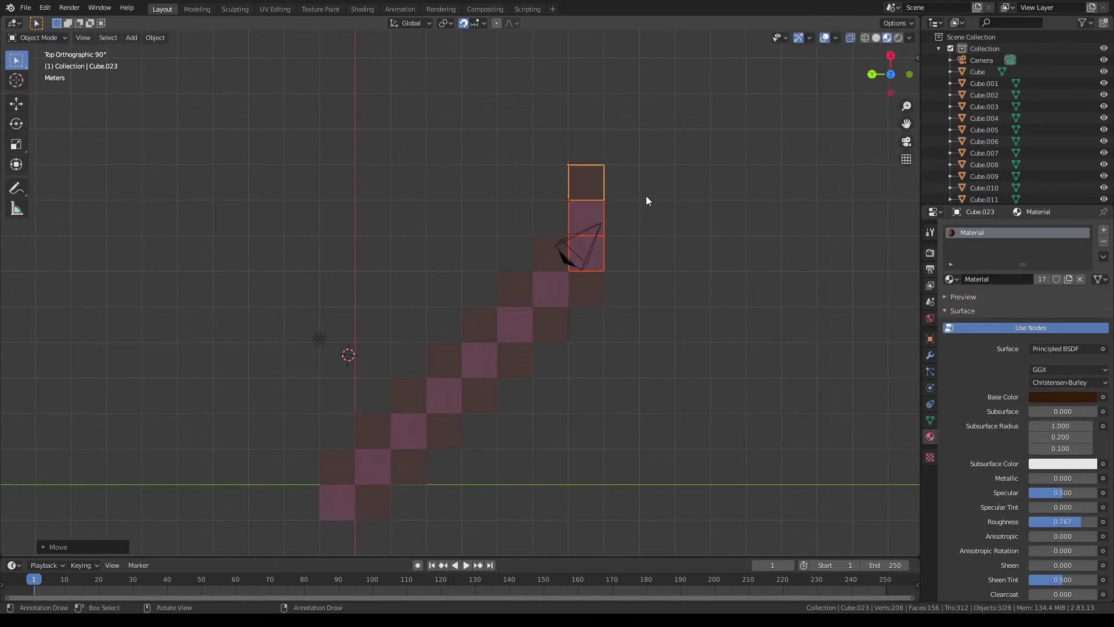
key(g)
click(664, 201)
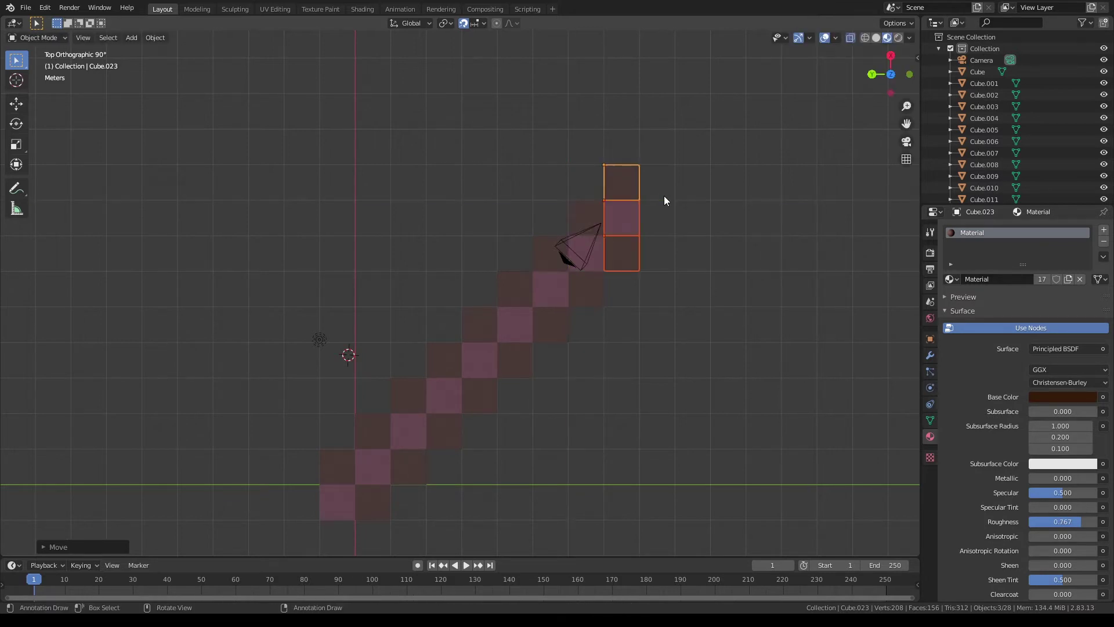
Duplicate the bottom cube and place the copy one square right and one square up.
click(623, 261)
key(shift+d)
click(673, 255)
key(shift+d)
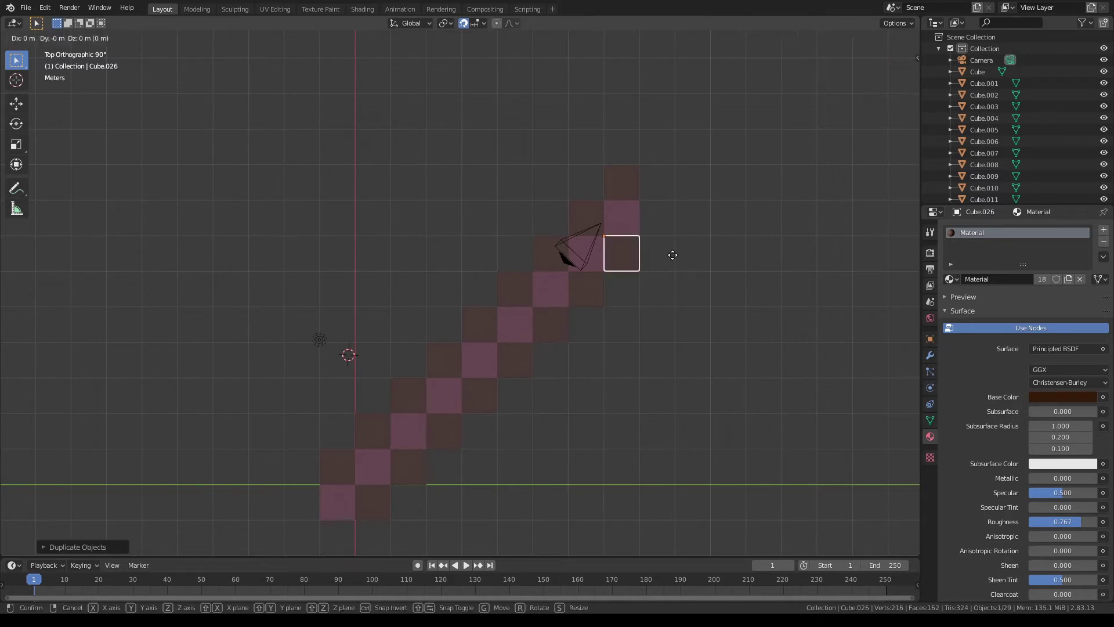
key(y)
key(x)
click(719, 258)
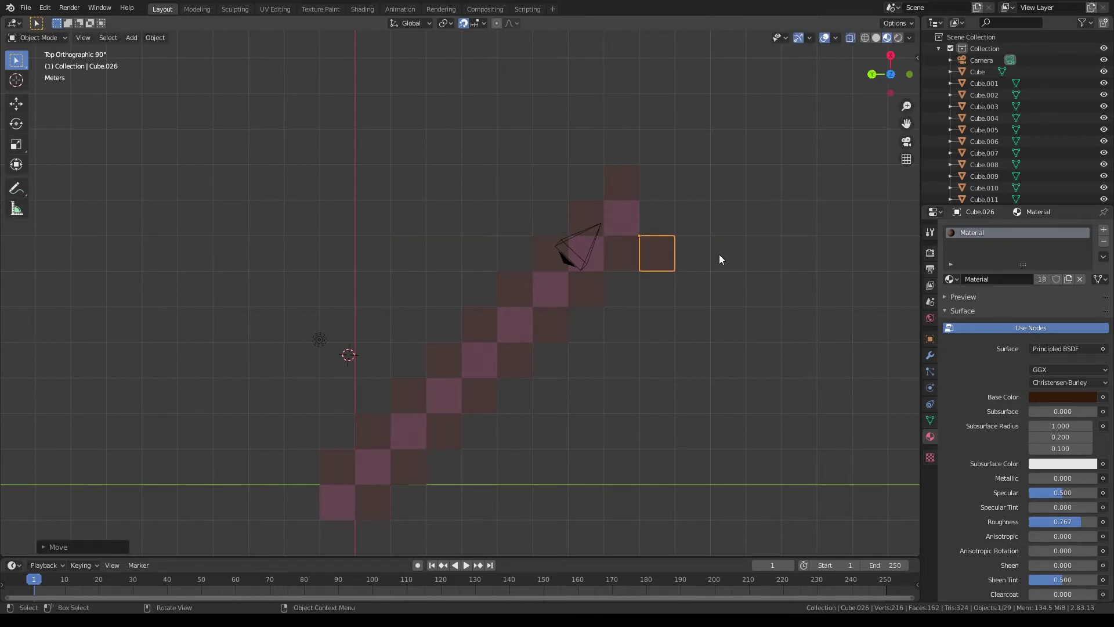
key(g)
key(x)
click(721, 228)
Add one more cube a square above, then orbit to view the 28-block diagonal level.
key(shift+d)
key(x)
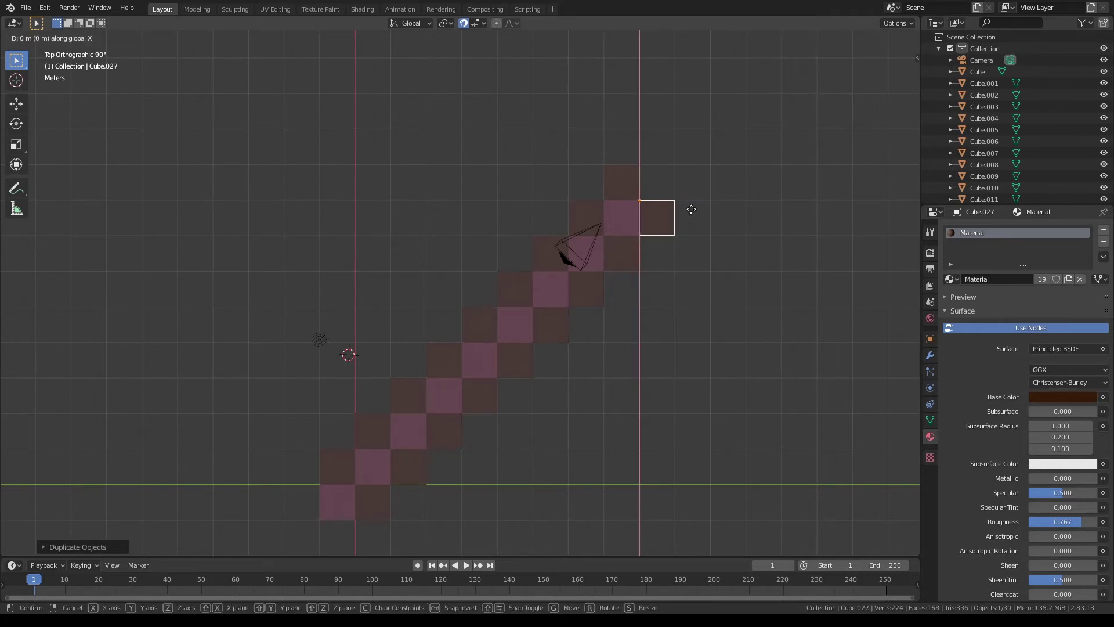
click(655, 237)
mouse_move(655, 237)
middle_down()
mouse_move(726, 256)
mouse_move(712, 200)
mouse_move(714, 232)
mouse_move(701, 203)
mouse_move(671, 245)
mouse_move(617, 200)
mouse_move(611, 169)
mouse_move(713, 301)
middle_up()
drag(795, 409, 340, 248)
Delete the point light from the scene.
click(669, 189)
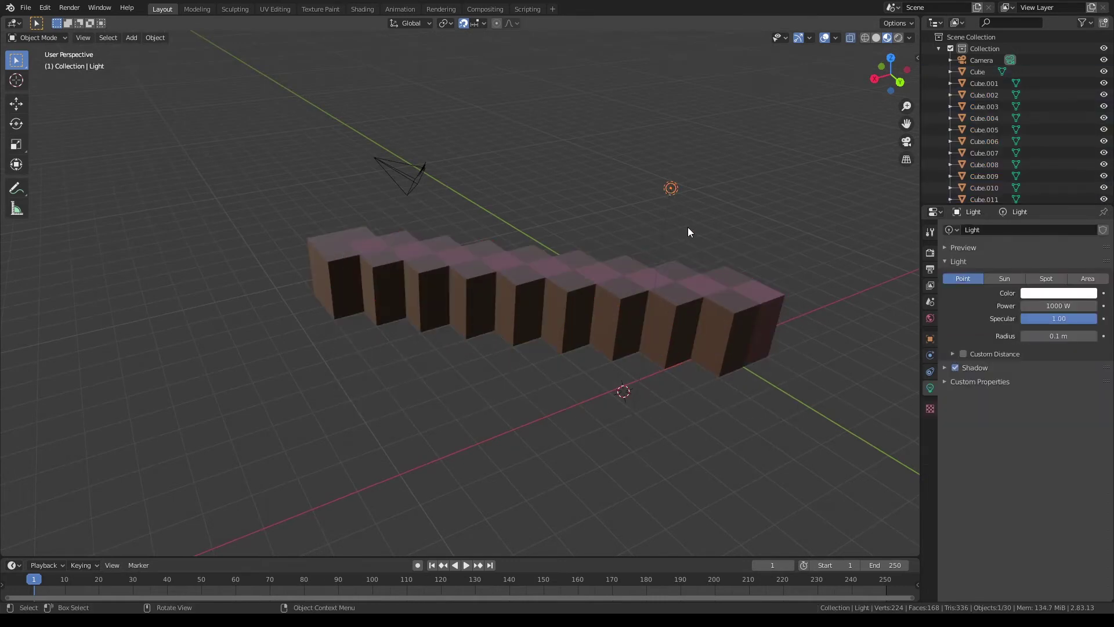
key(Delete)
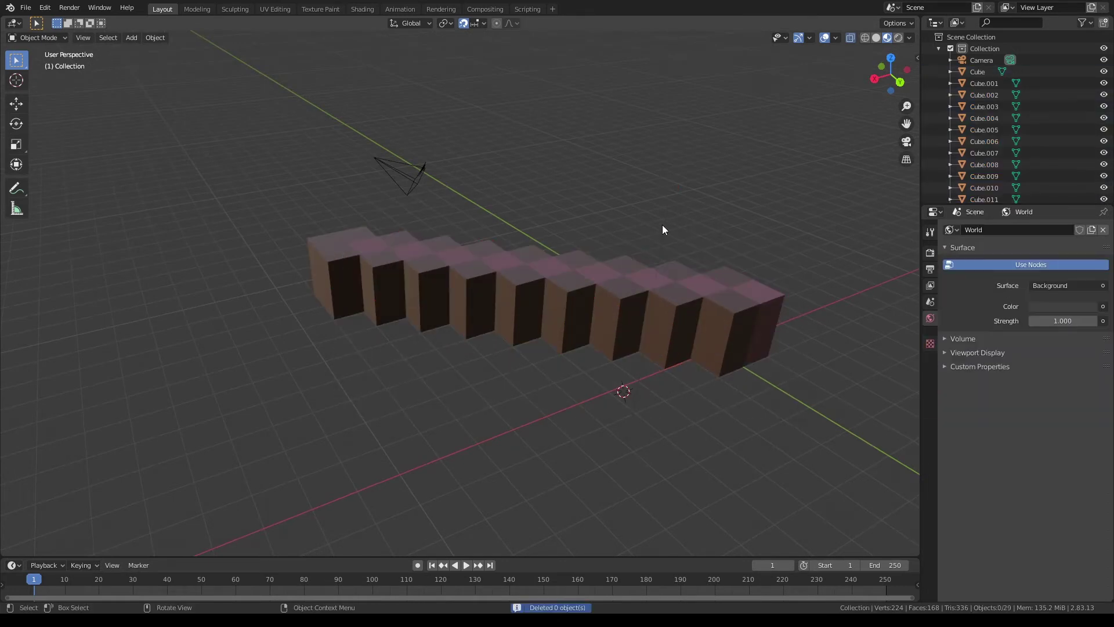
key(Delete)
Box-select all the cubes in the row and scale them along Z into thin tiles.
drag(806, 424, 276, 224)
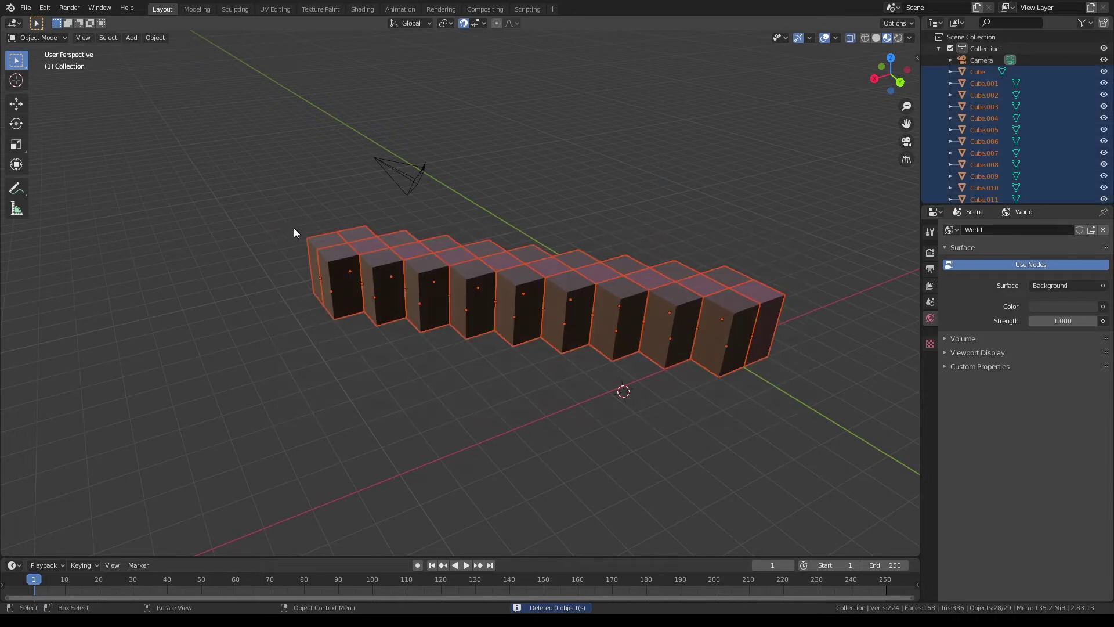
scroll(778, 416, down, 2)
middle_drag(764, 398, 766, 373)
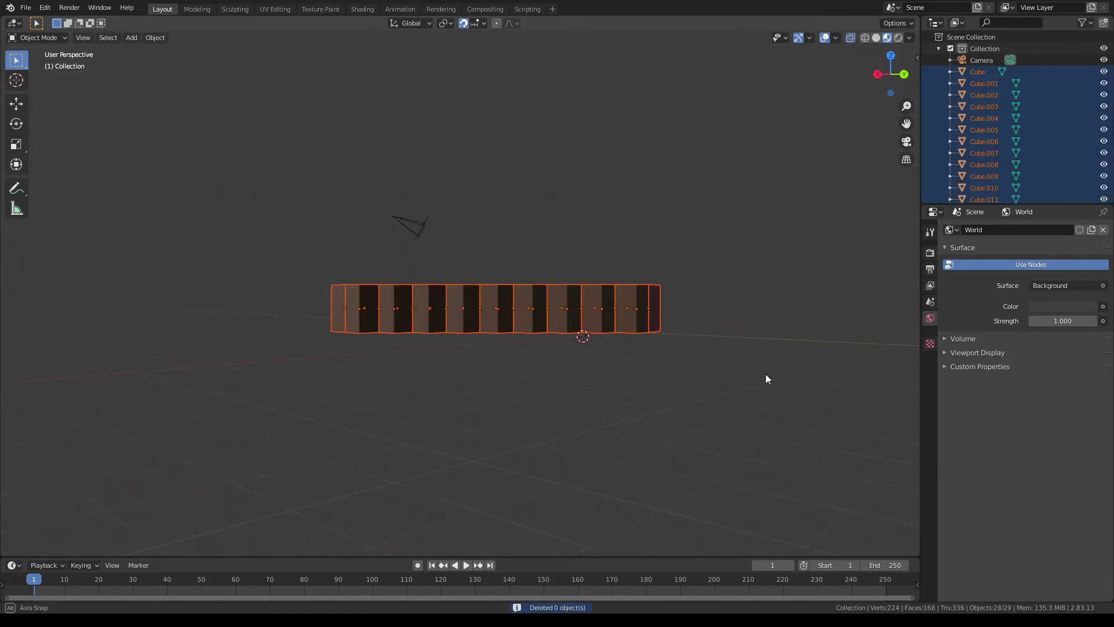
key(s)
key(z)
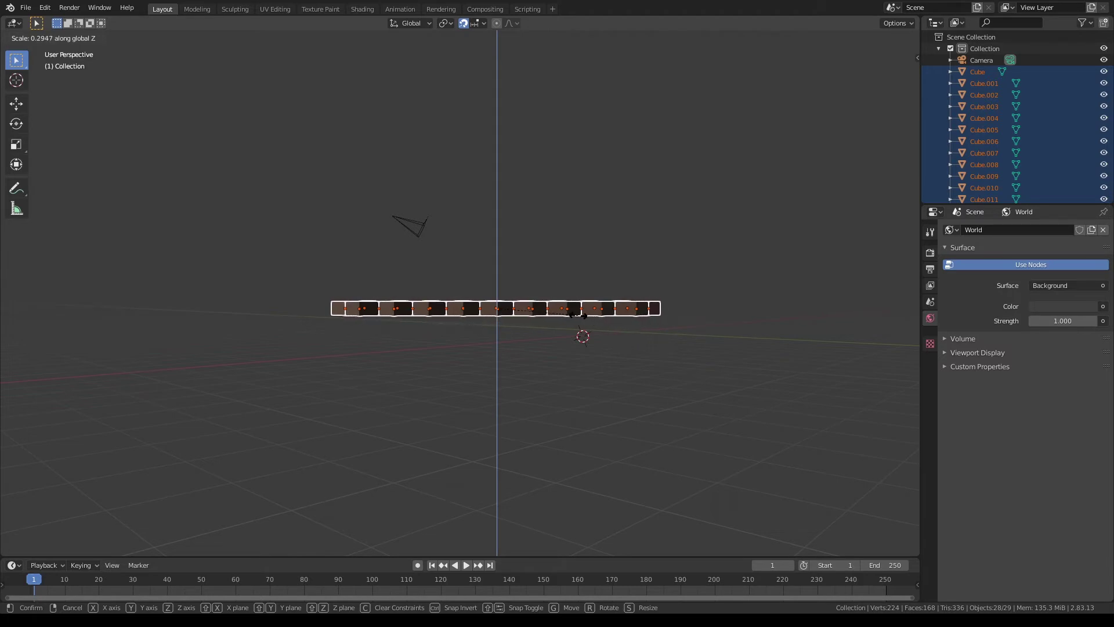
click(609, 317)
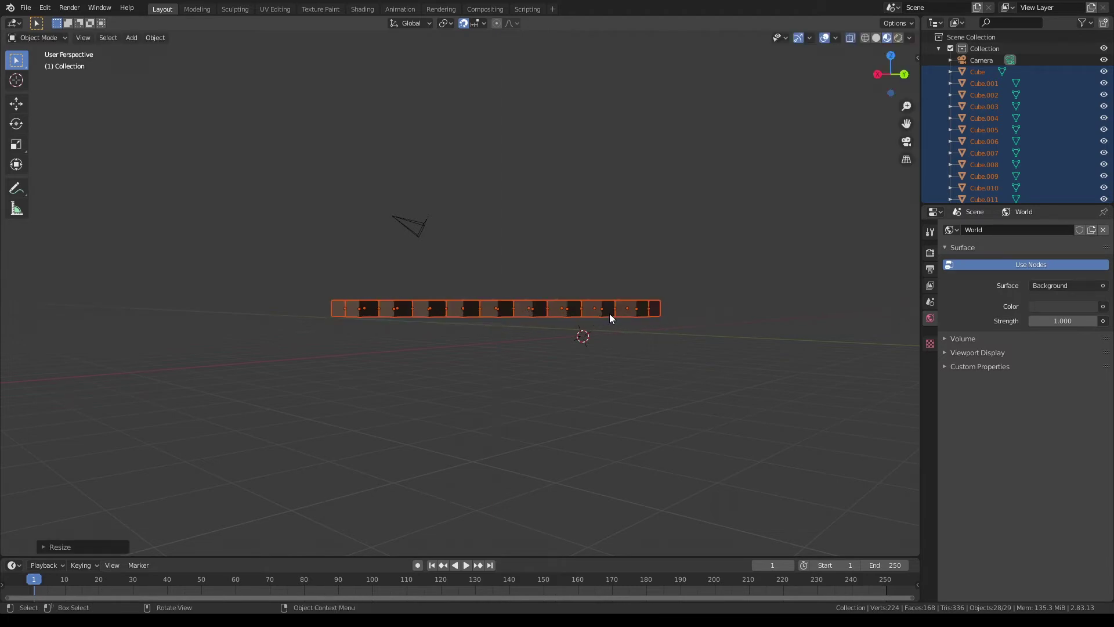
Move the flattened tiles along Z, then deselect everything.
middle_drag(673, 312, 620, 316)
key(g)
key(z)
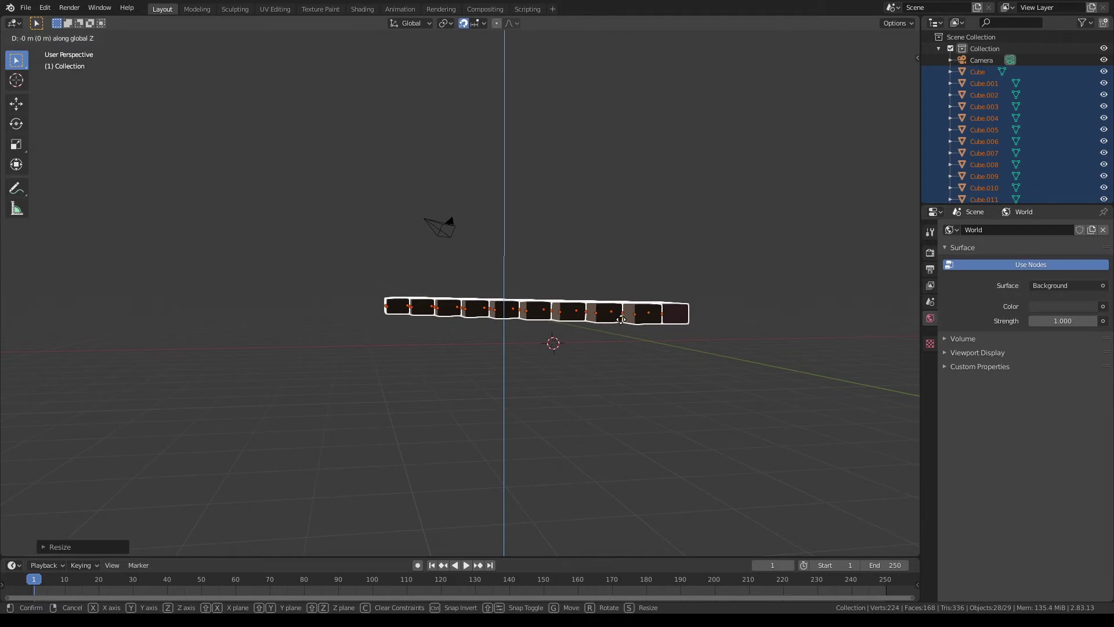
click(627, 322)
mouse_move(635, 325)
middle_down()
mouse_move(707, 374)
mouse_move(607, 386)
mouse_move(684, 414)
middle_up()
click(611, 382)
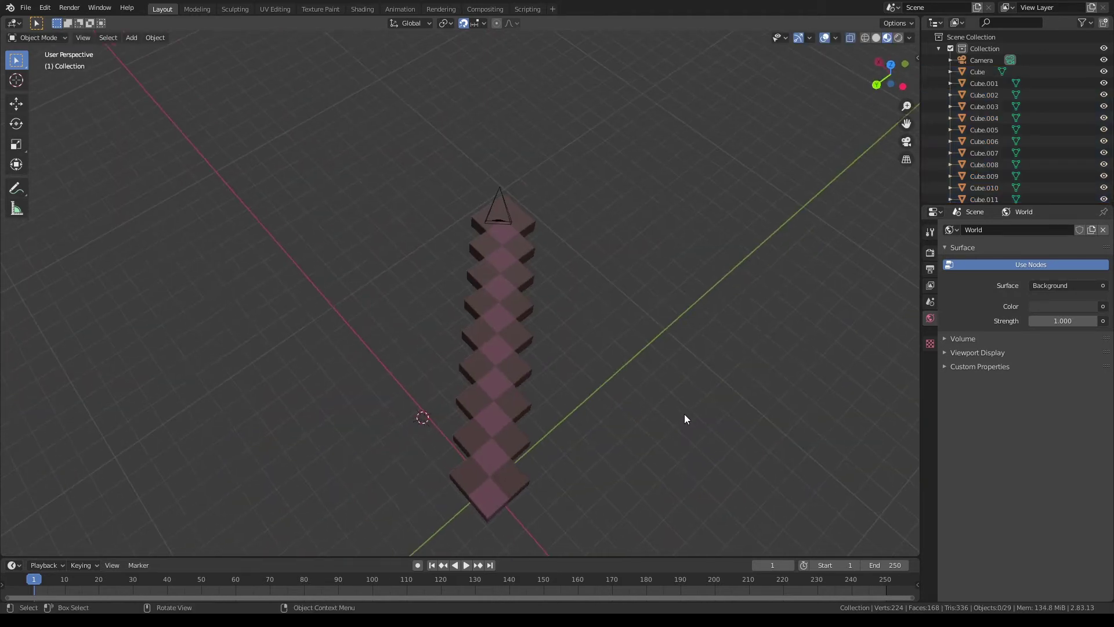
Give the cube at the end of the row a new material in a fresh slot.
click(530, 320)
mouse_move(596, 301)
middle_down()
mouse_move(631, 289)
mouse_move(622, 343)
mouse_move(503, 273)
middle_up()
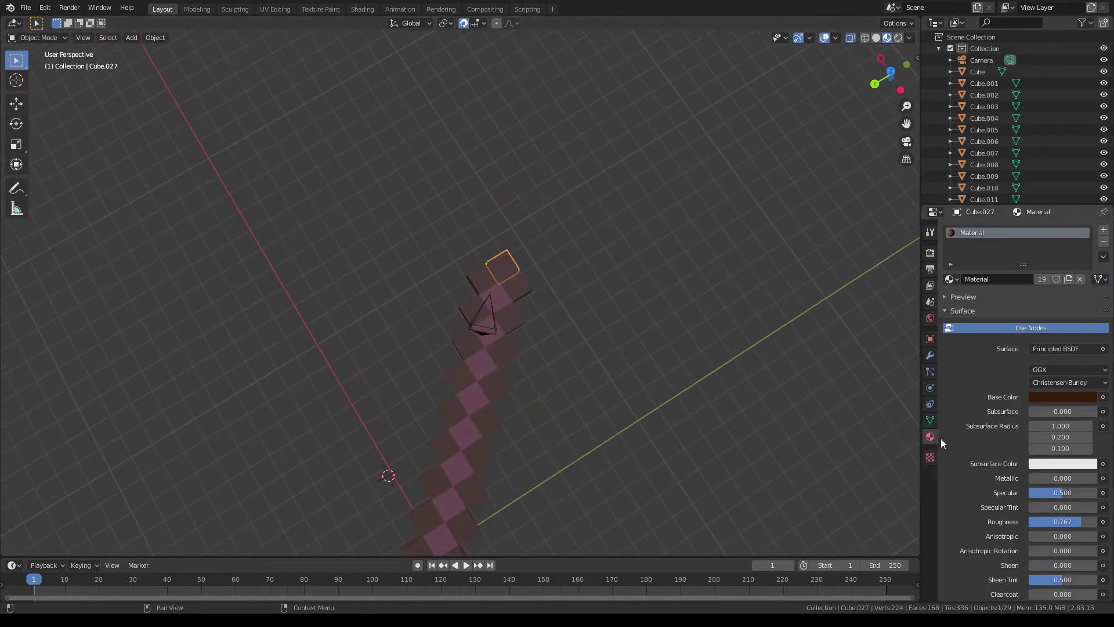
click(1103, 230)
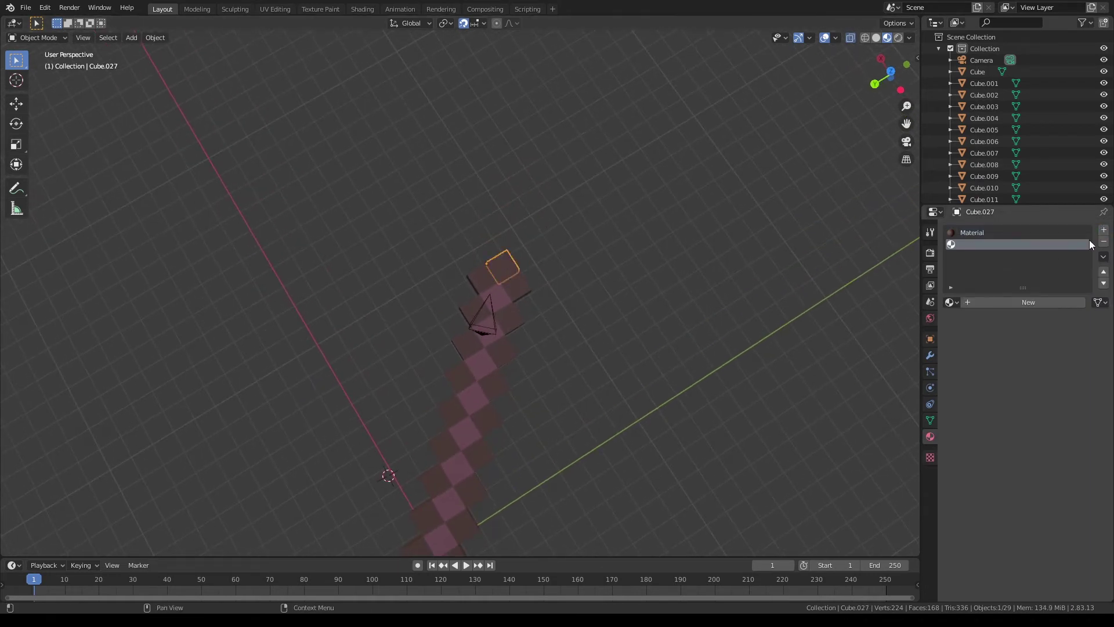
click(1037, 302)
Set the new material's emission colour to a full-brightness cyan.
click(1056, 420)
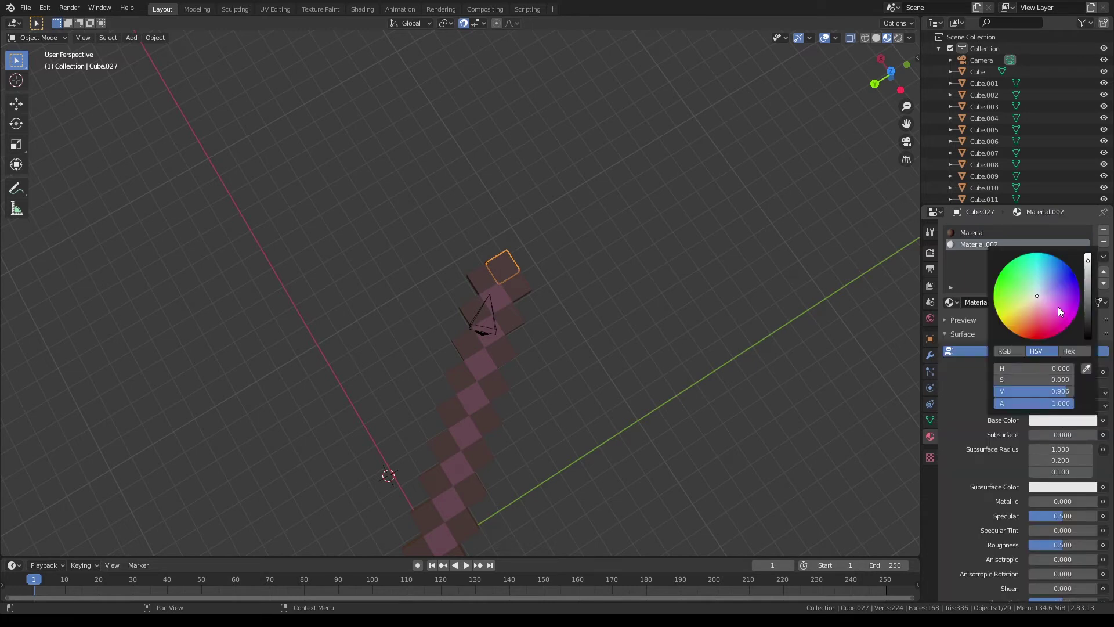
scroll(993, 450, down, 3)
scroll(994, 451, down, 3)
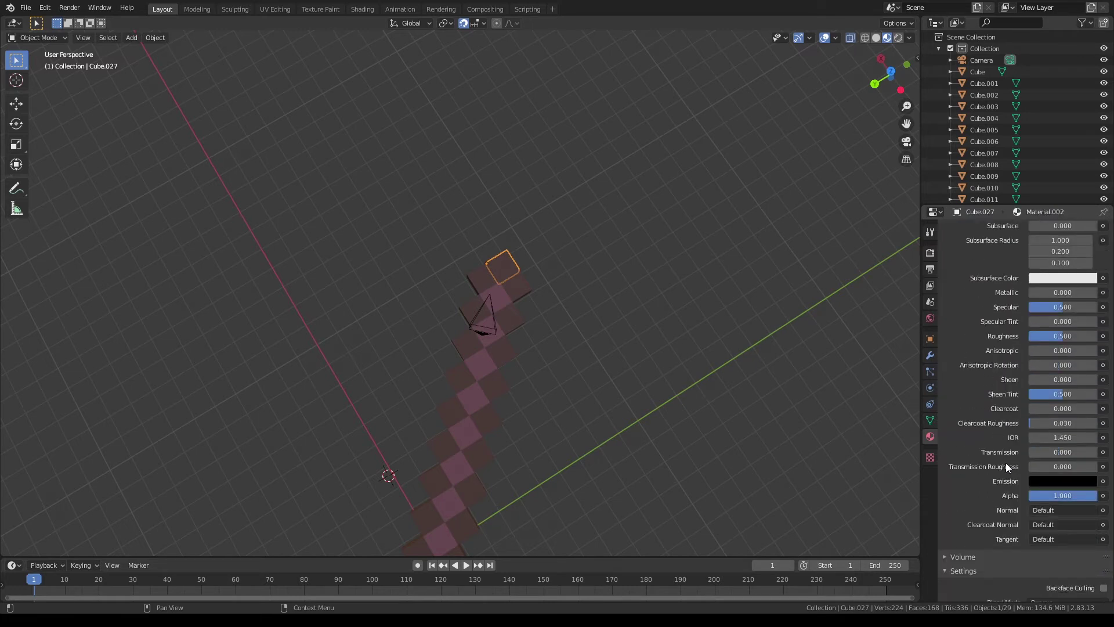
scroll(1004, 462, down, 3)
click(1042, 485)
drag(1088, 400, 1087, 316)
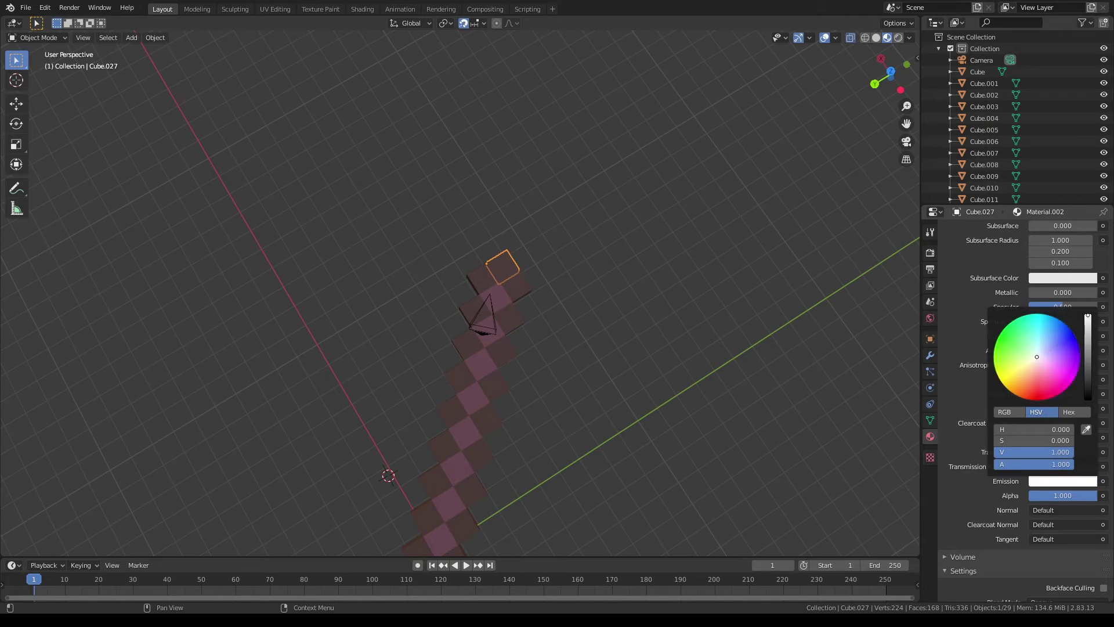
click(1038, 345)
drag(1037, 345, 1037, 329)
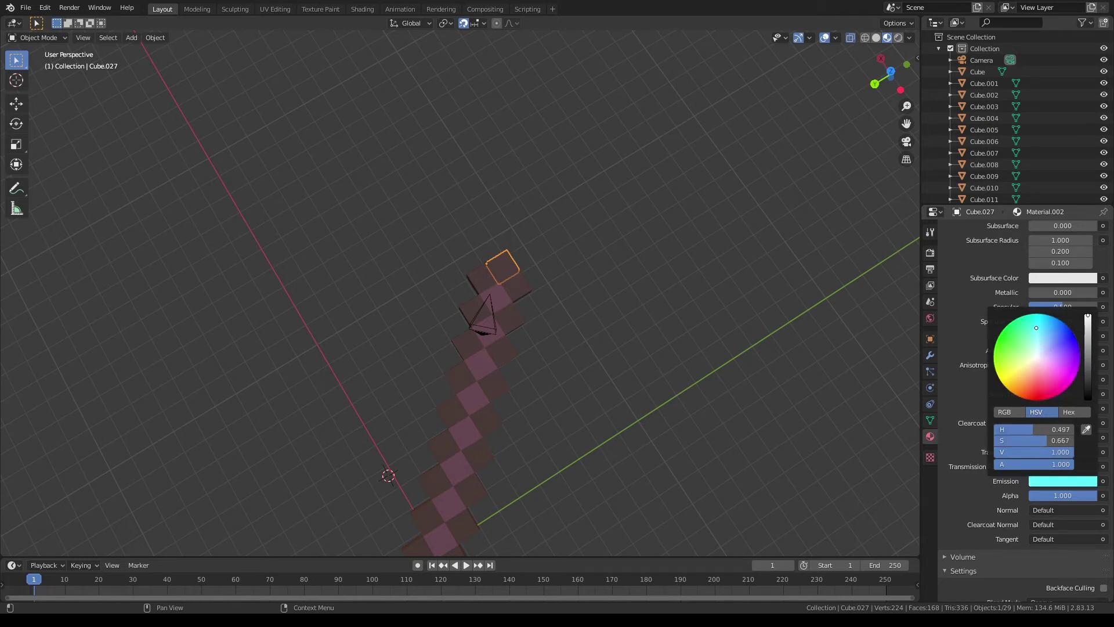
Drag the new material onto the end cube.
scroll(961, 374, up, 3)
scroll(960, 373, up, 4)
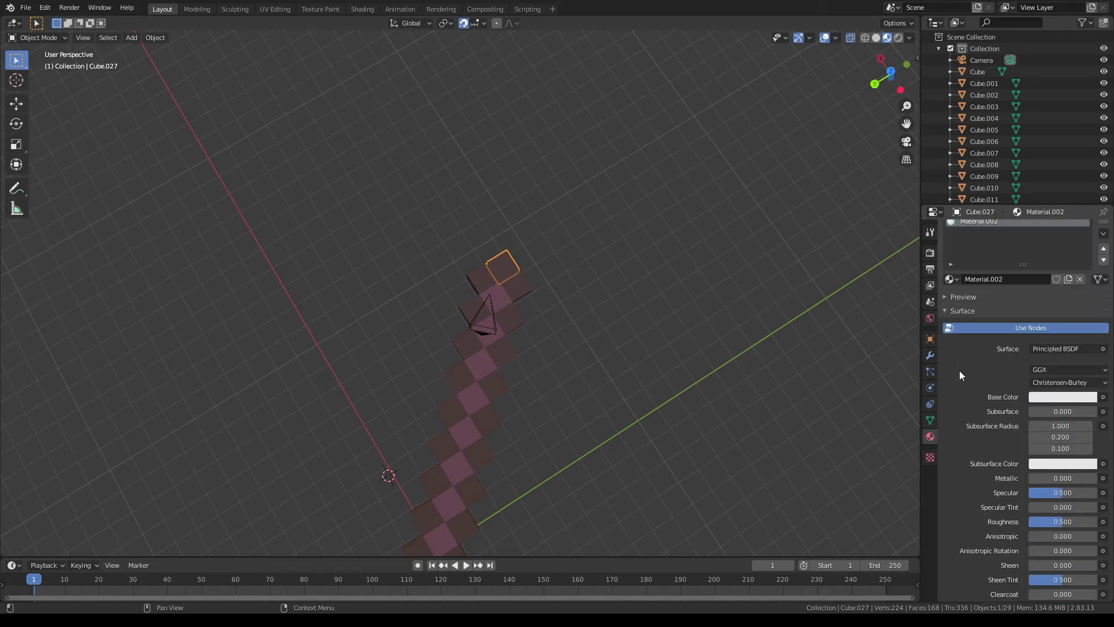
scroll(959, 324, up, 1)
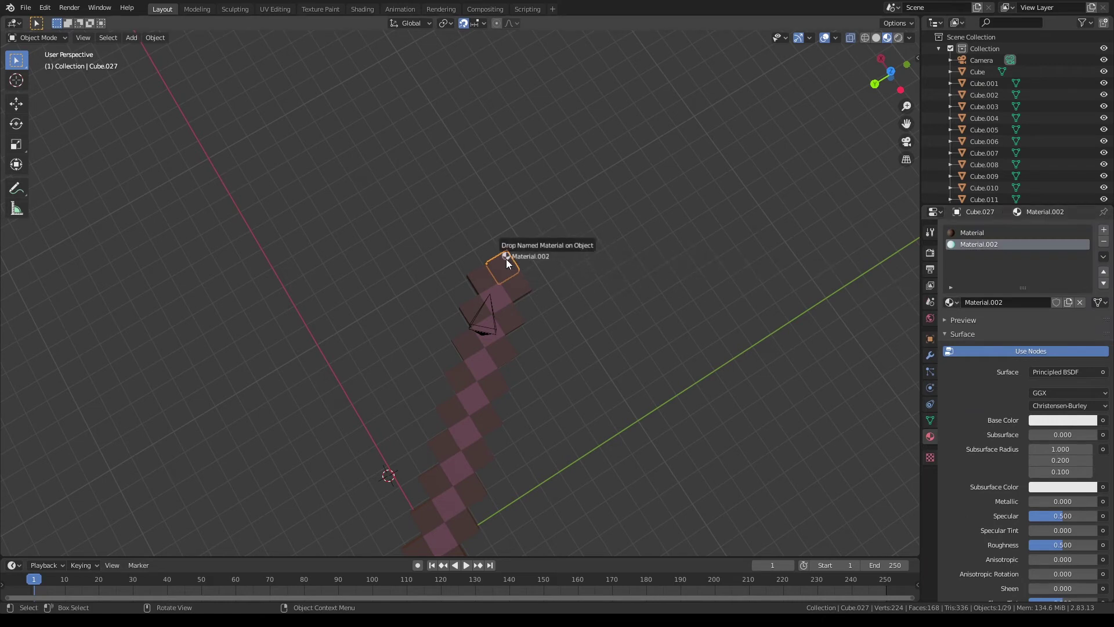
drag(949, 305, 506, 259)
Lower the material's roughness to 0.275 and make its base colour teal.
scroll(628, 276, up, 1)
scroll(670, 275, up, 1)
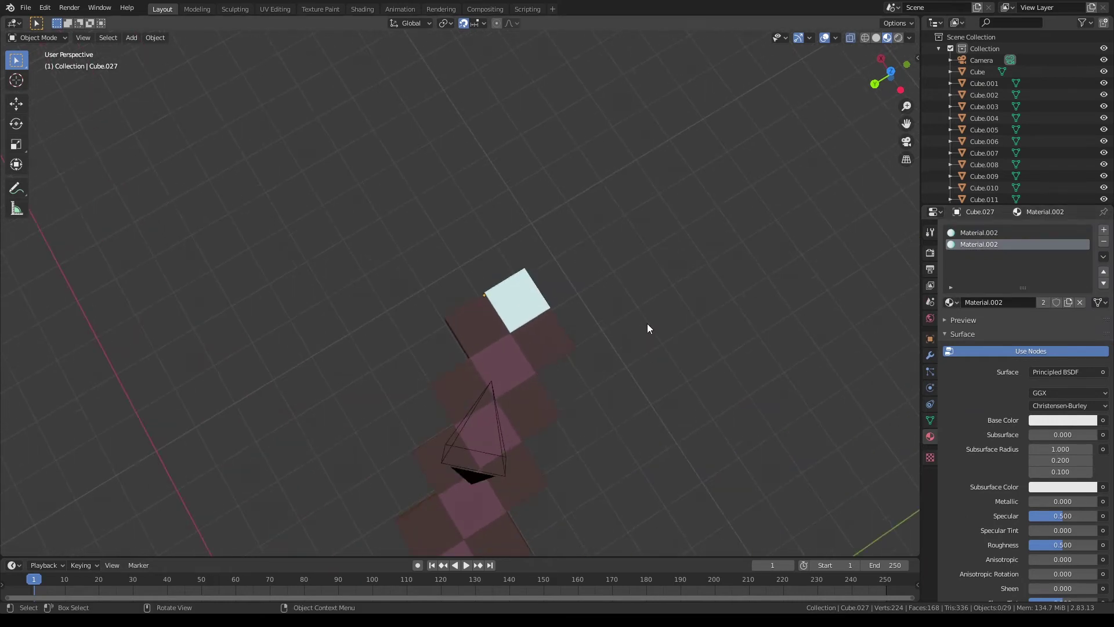
scroll(646, 323, up, 1)
scroll(1061, 516, down, 3)
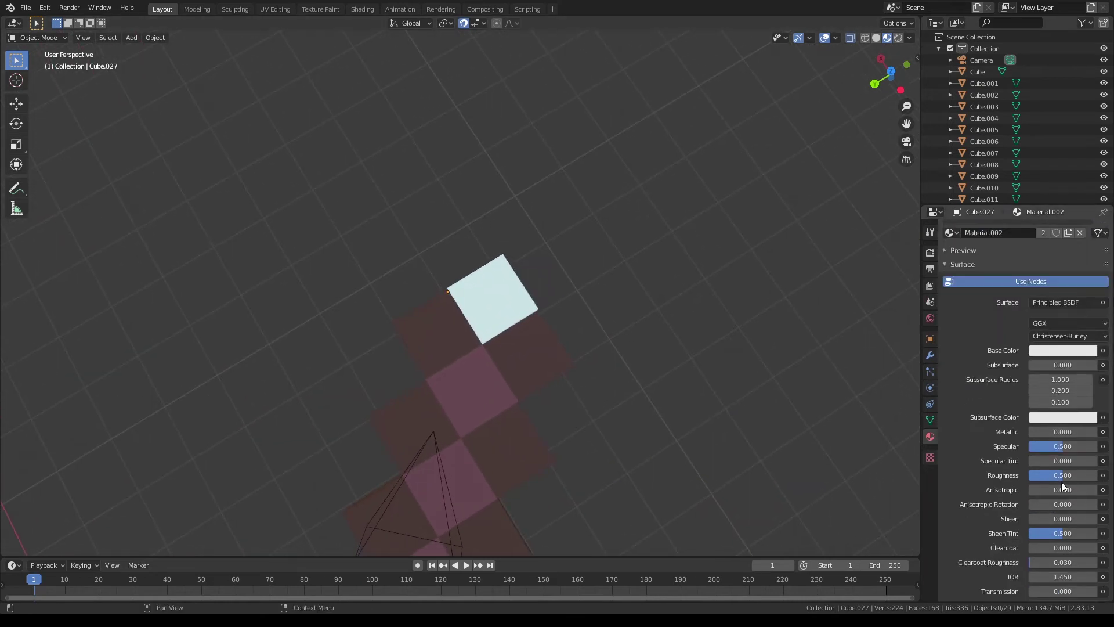
drag(1038, 475, 1053, 475)
click(1052, 353)
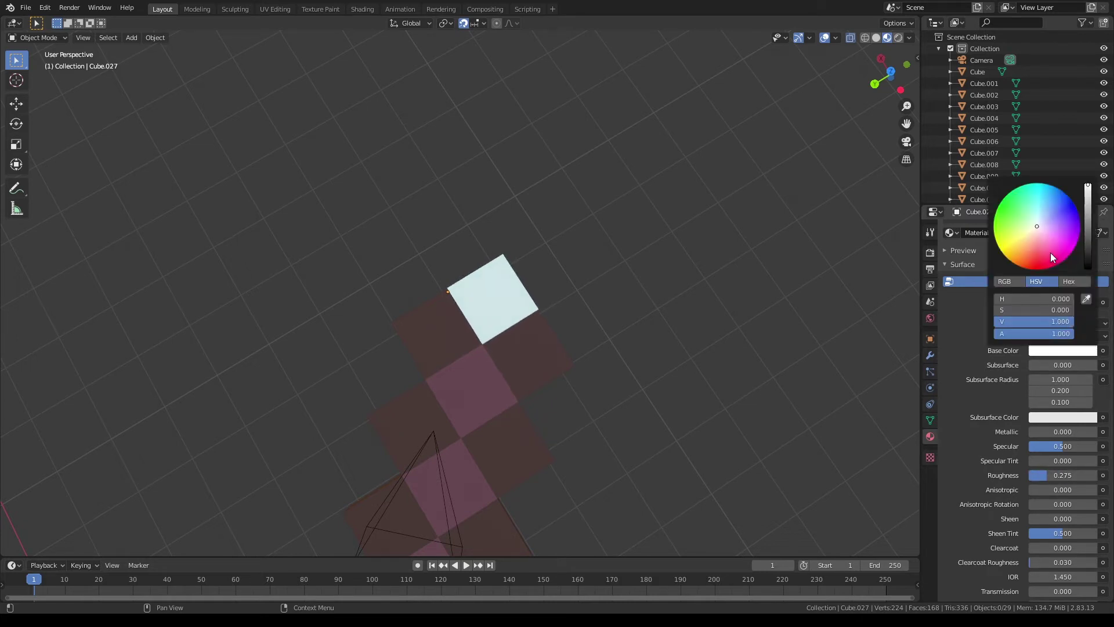
scroll(1050, 253, down, 2)
scroll(1049, 252, down, 1)
scroll(1050, 252, up, 1)
scroll(1050, 251, down, 2)
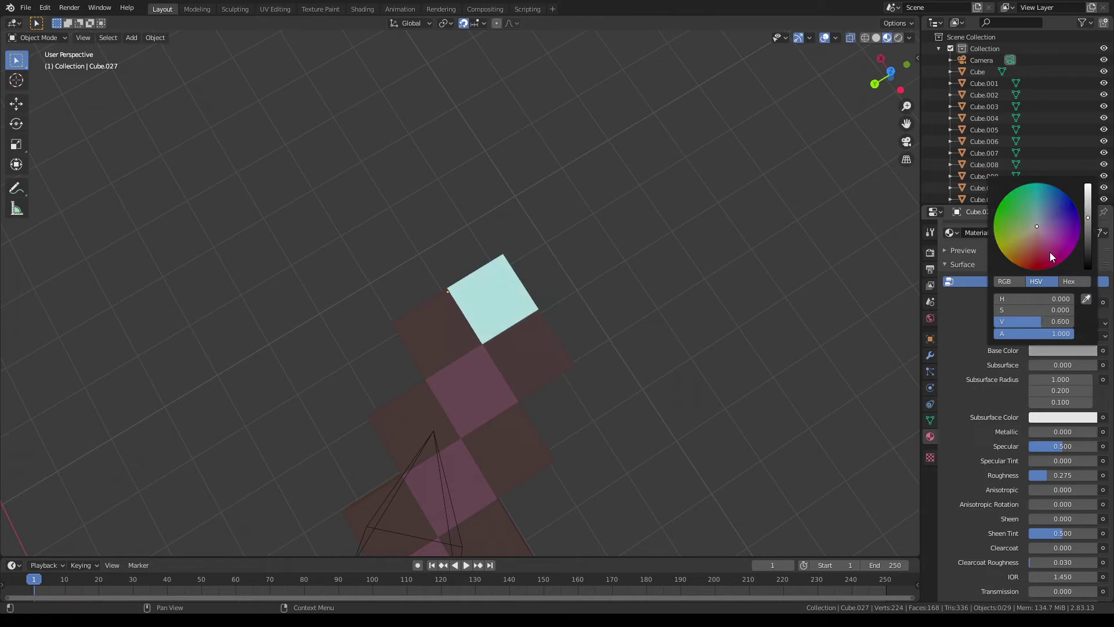
drag(1039, 221, 1035, 202)
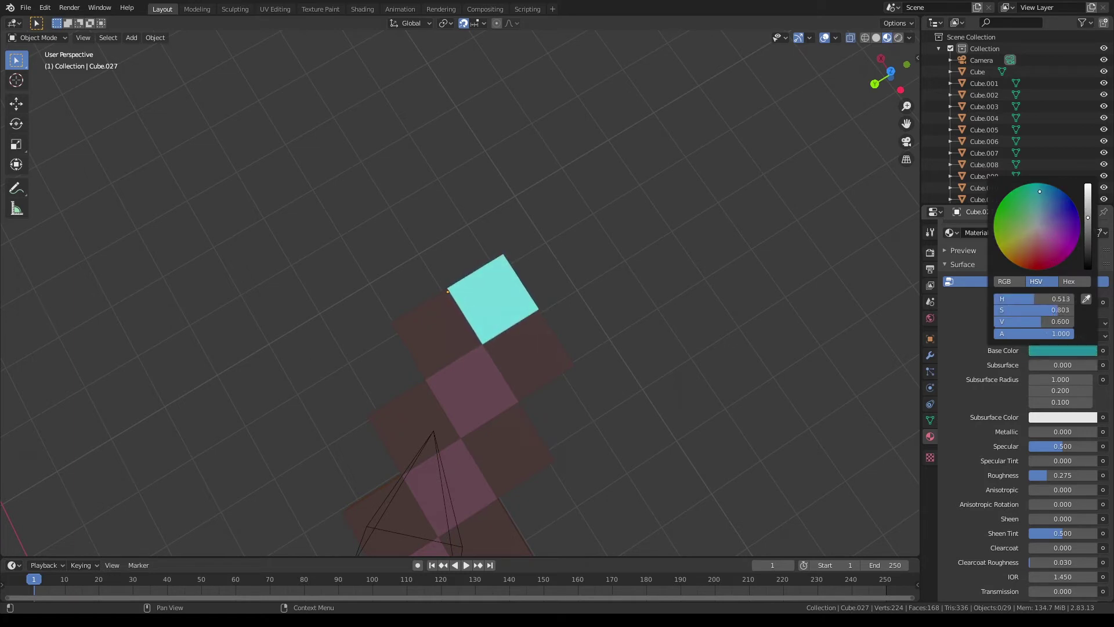
middle_drag(771, 345, 722, 360)
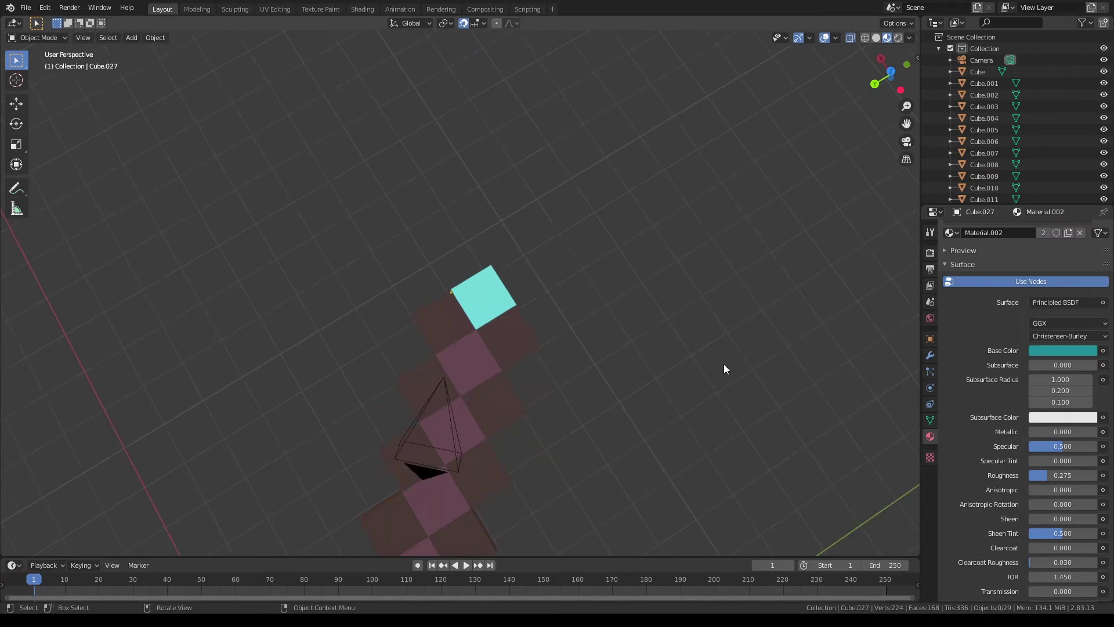
Duplicate the teal cube and move the copy one tile left along X.
click(482, 298)
key(shift+d)
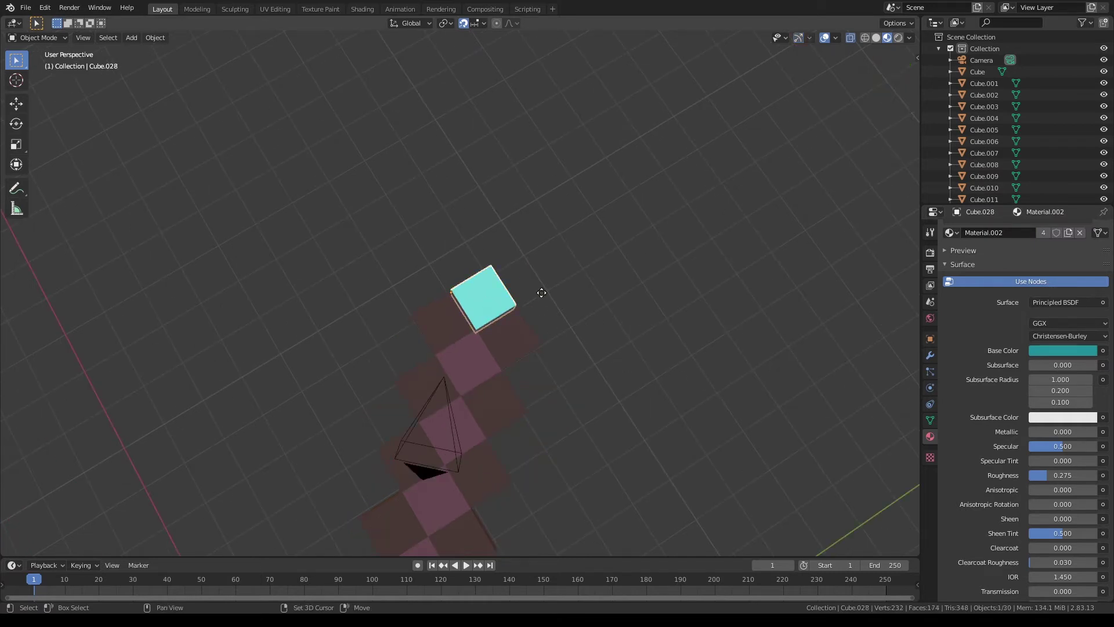
key(Escape)
mouse_move(626, 290)
middle_down()
mouse_move(570, 307)
mouse_move(633, 378)
middle_up()
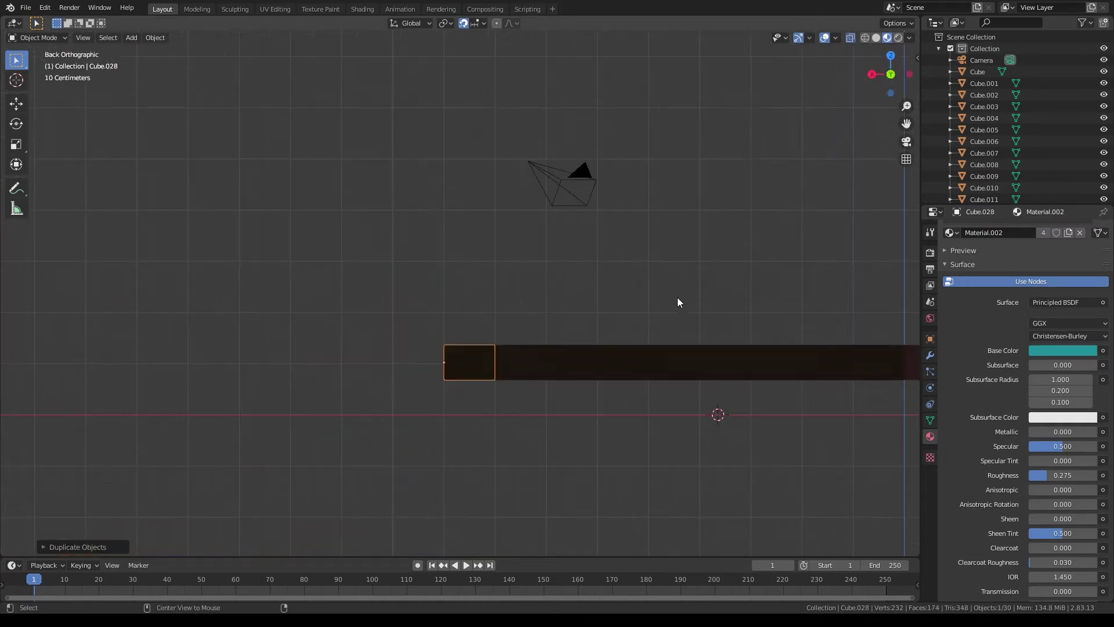
scroll(657, 362, down, 3)
key(g)
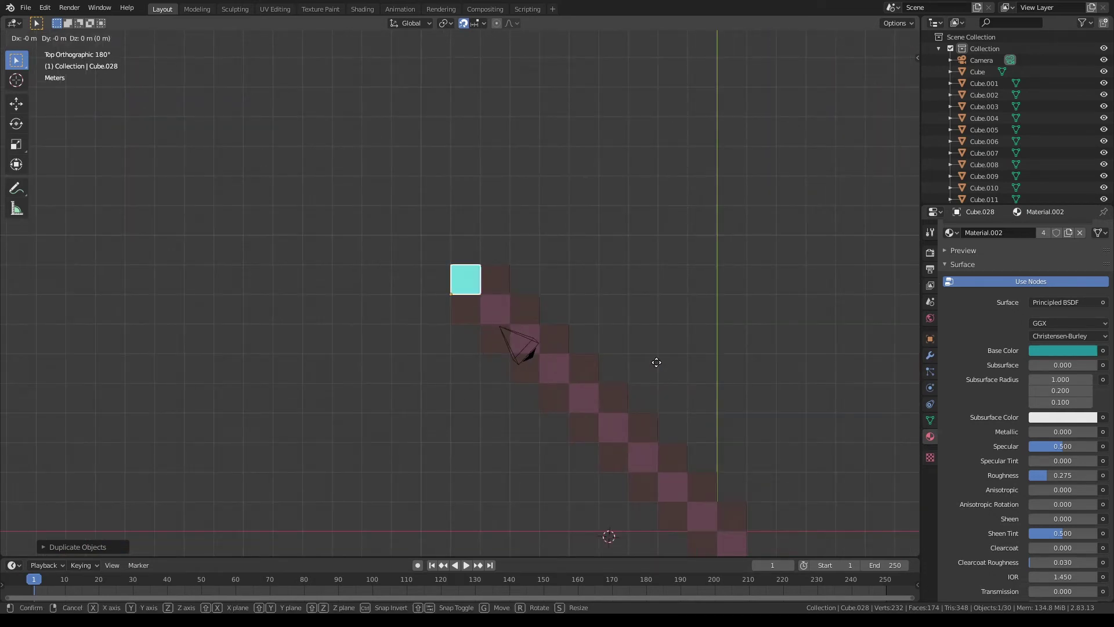
key(x)
click(631, 344)
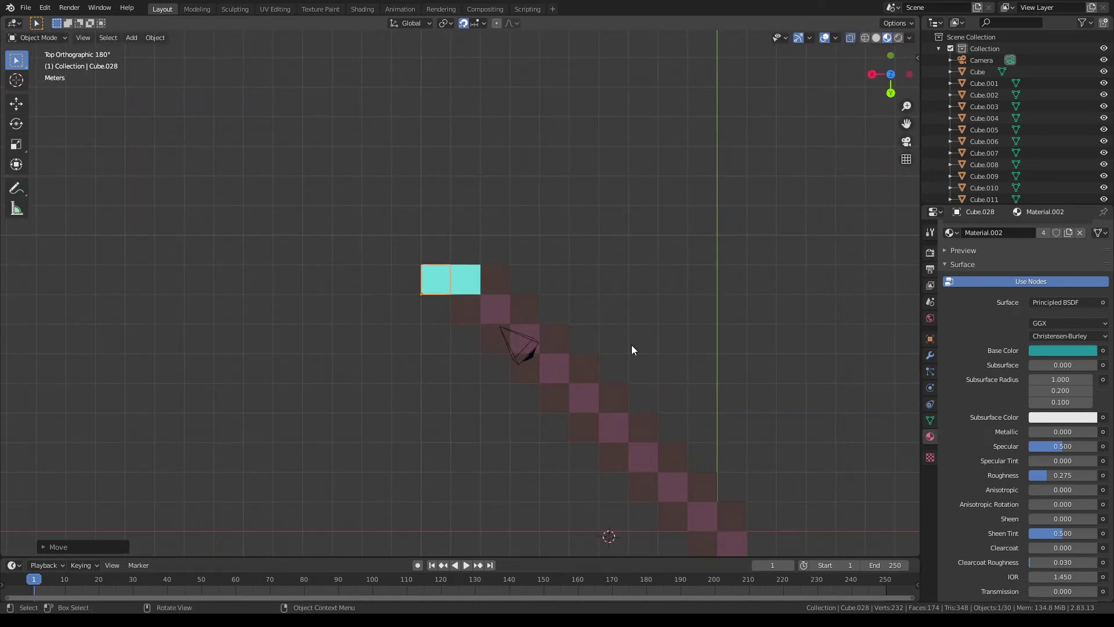
Add cyan cube copies along Y to form an L shape at the head.
key(shift+d)
key(y)
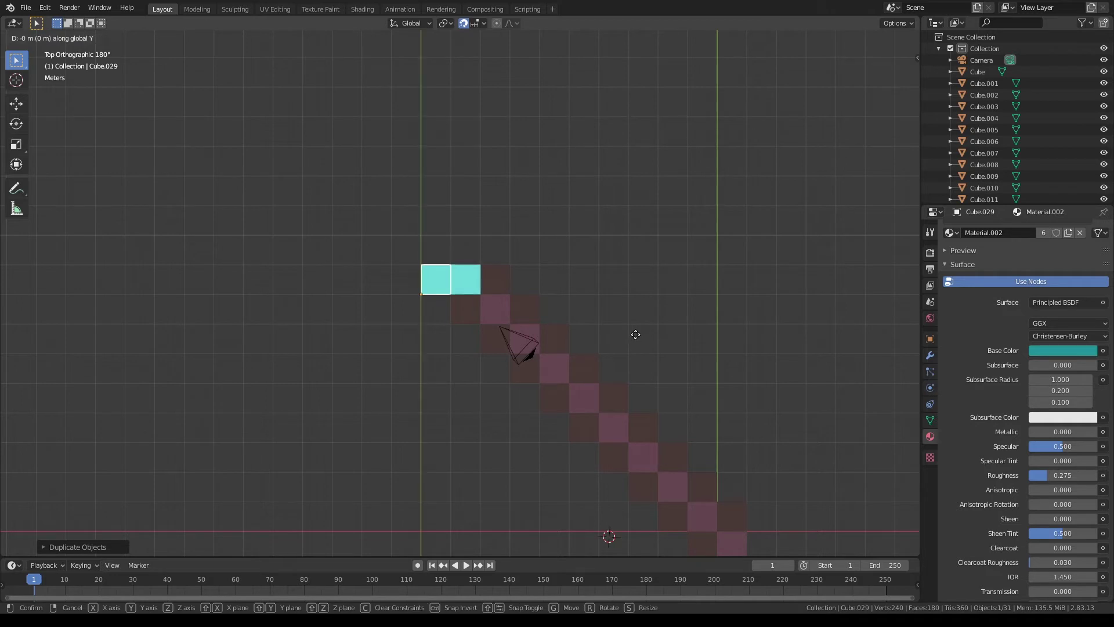
click(638, 321)
mouse_move(638, 321)
middle_down()
mouse_move(659, 356)
mouse_move(534, 346)
middle_up()
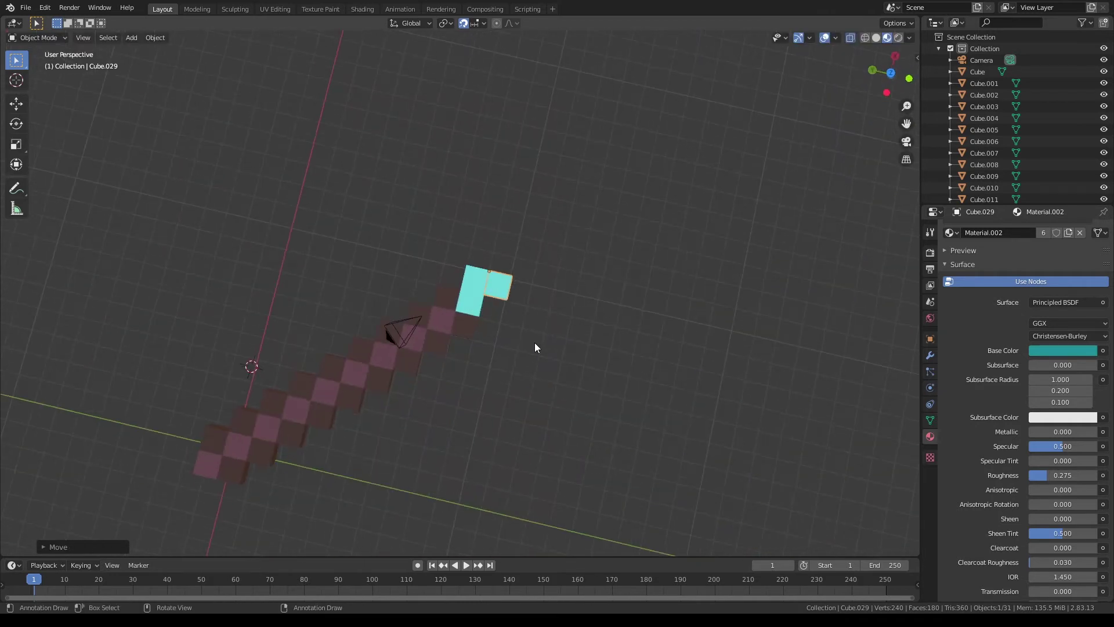
key(shift+d)
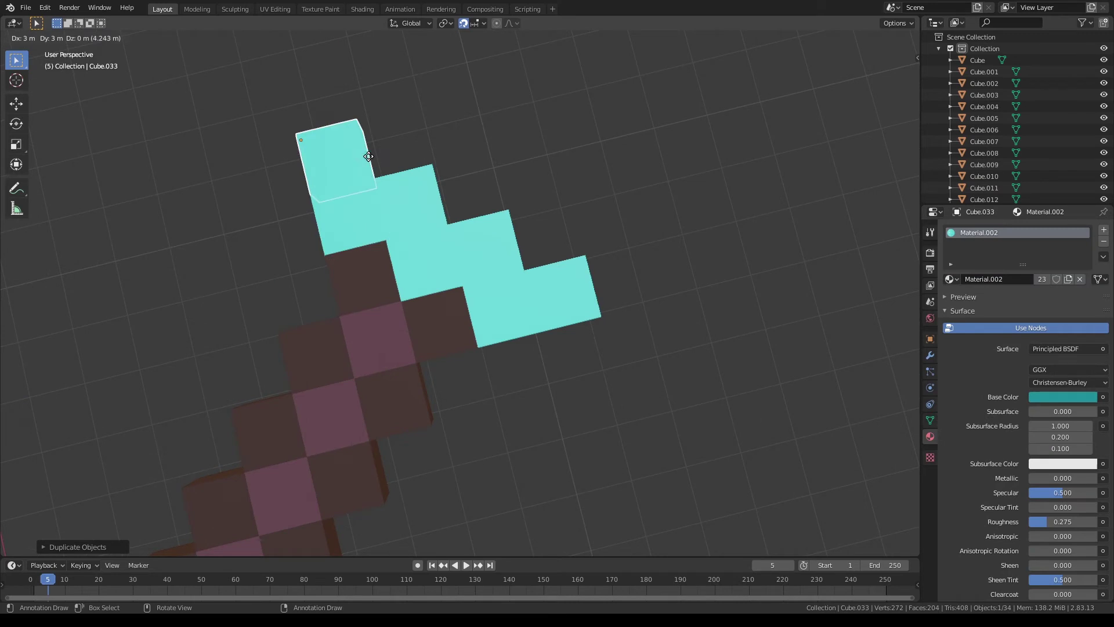
click(361, 154)
mouse_move(361, 154)
middle_down()
mouse_move(506, 245)
mouse_move(559, 246)
middle_up()
Extend the head's lower-left arm with four more duplicated cyan cubes.
key(shift+d)
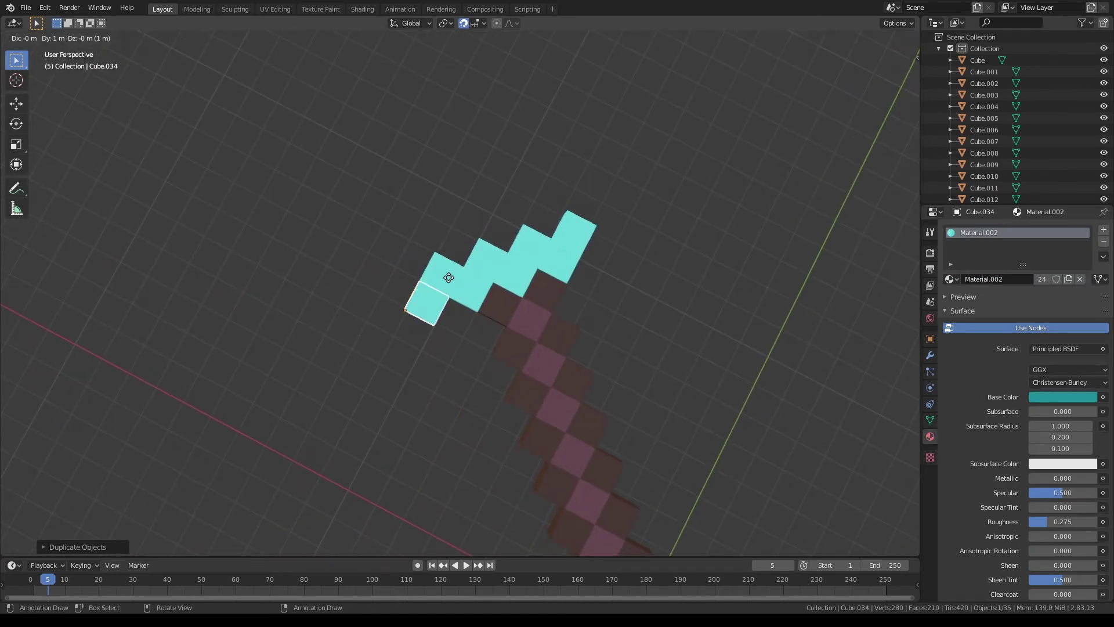
click(447, 280)
key(shift+d)
click(435, 301)
key(shift+d)
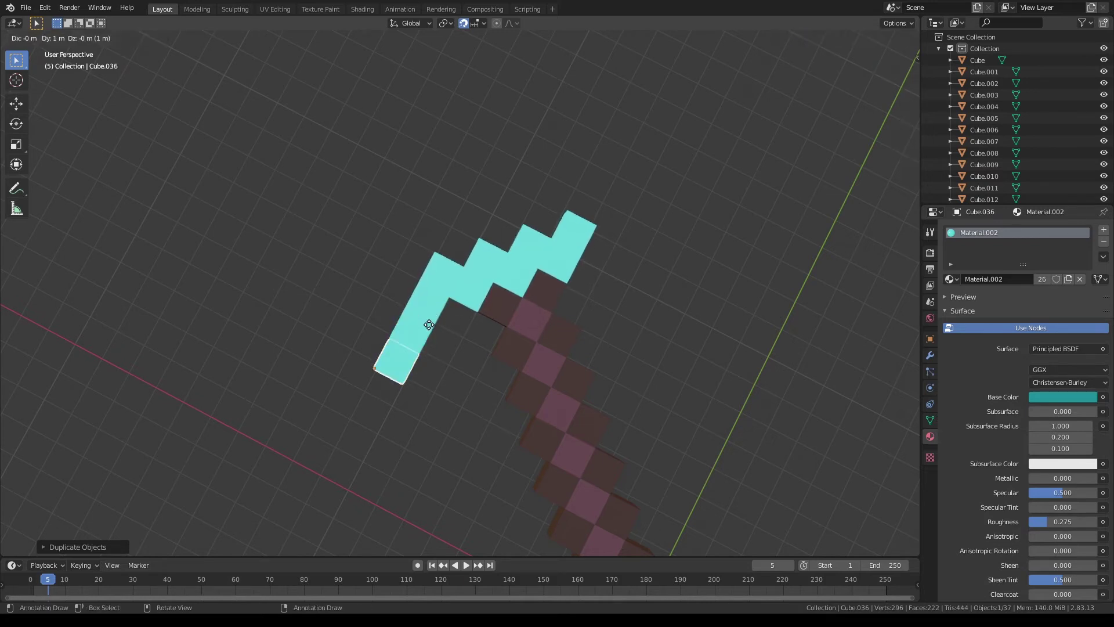
click(428, 321)
key(shift+d)
click(424, 341)
key(g)
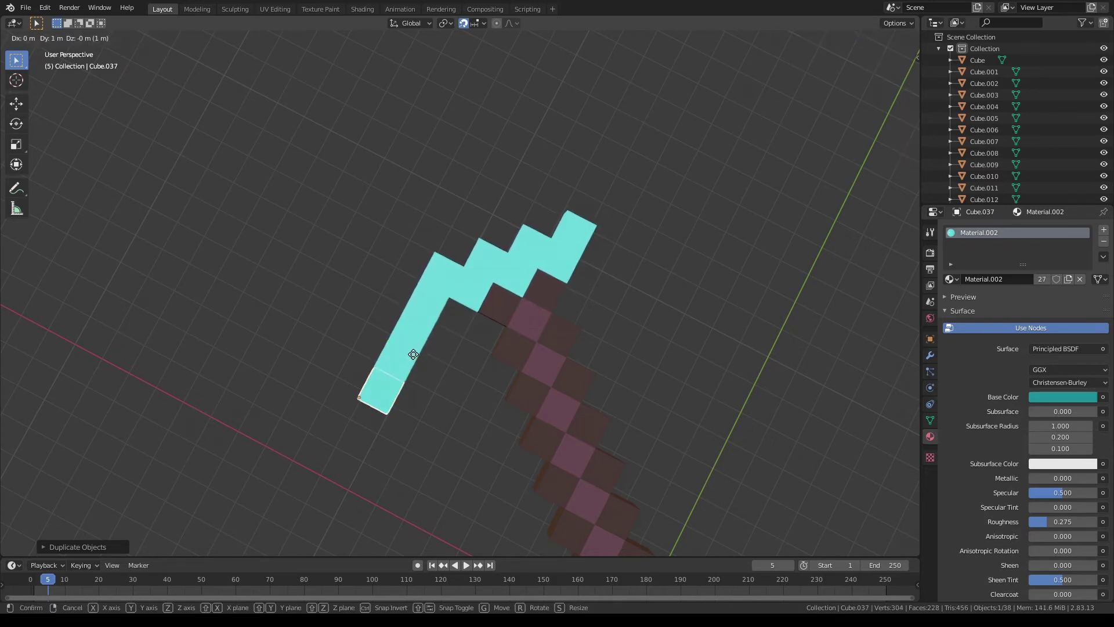
click(413, 355)
Extend the head's upper-right arm with three duplicated cyan cubes.
key(shift+d)
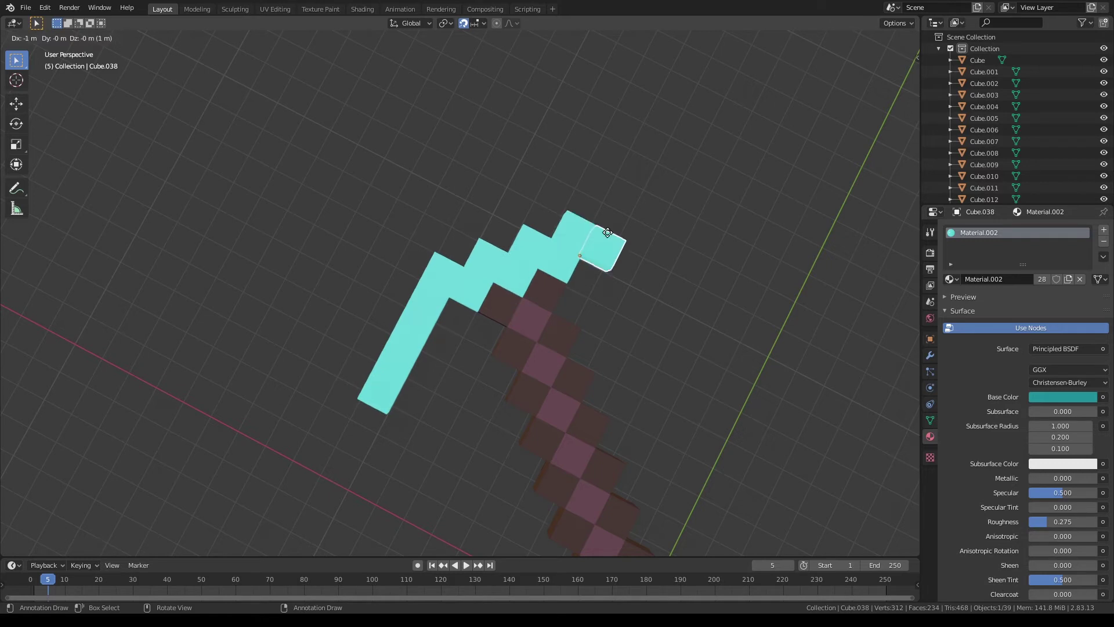
click(603, 233)
key(shift+d)
key(shift+d)
click(647, 249)
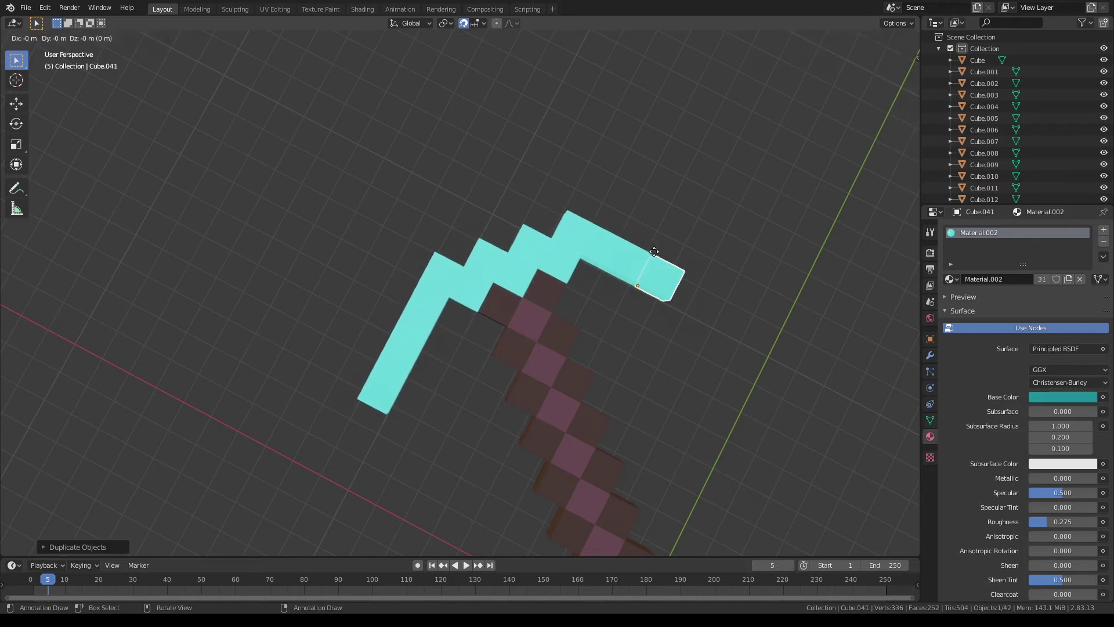
key(shift+d)
click(669, 258)
Fill the head's inner corner above the handle with one duplicated cyan cube.
scroll(694, 292, down, 1)
middle_drag(694, 291, 566, 299)
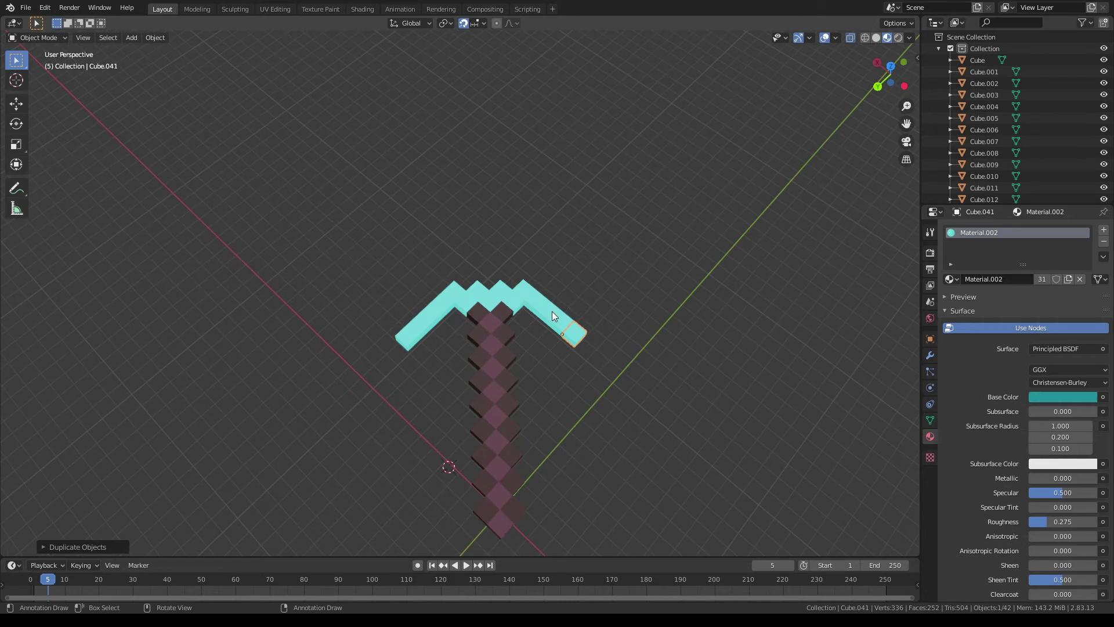
scroll(551, 311, up, 2)
click(458, 319)
key(shift+d)
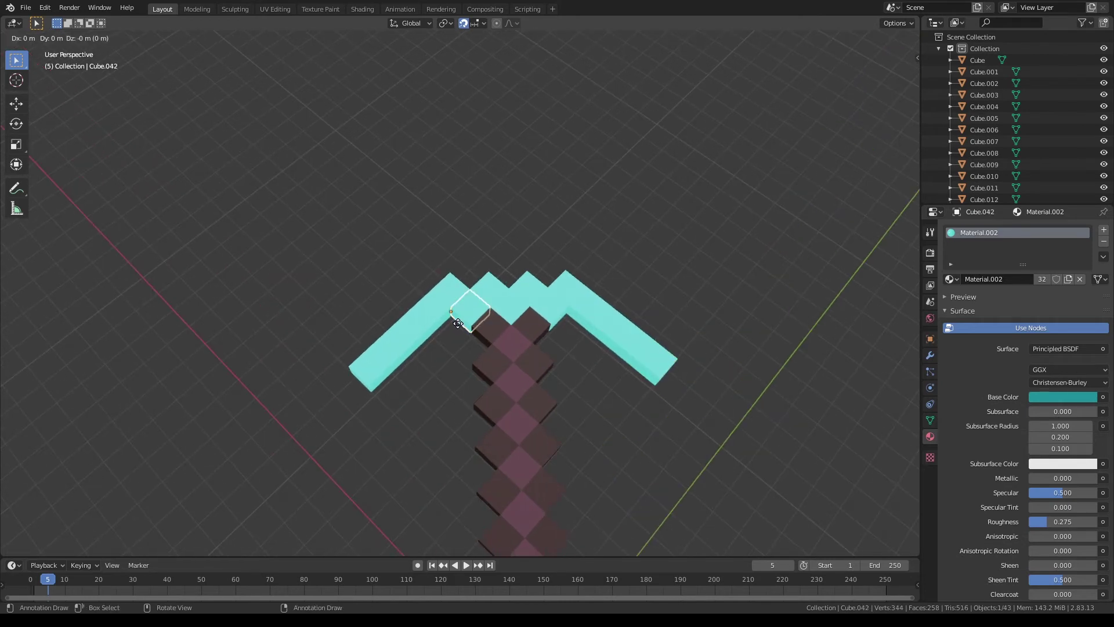
click(453, 327)
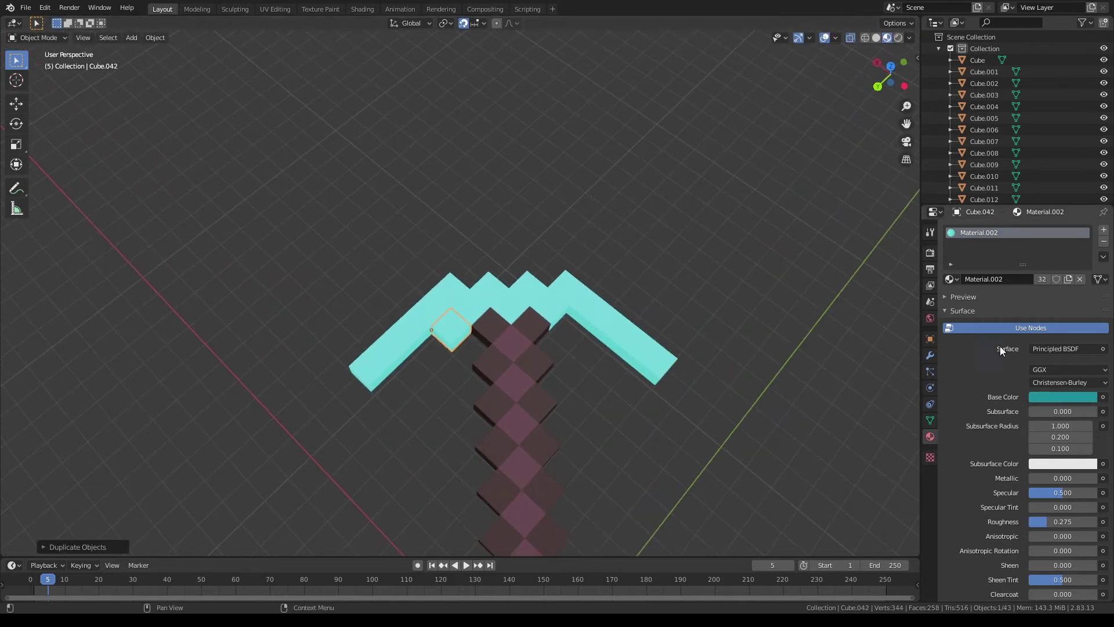
Add a new material, Material.003, to the inner corner cube.
click(1103, 230)
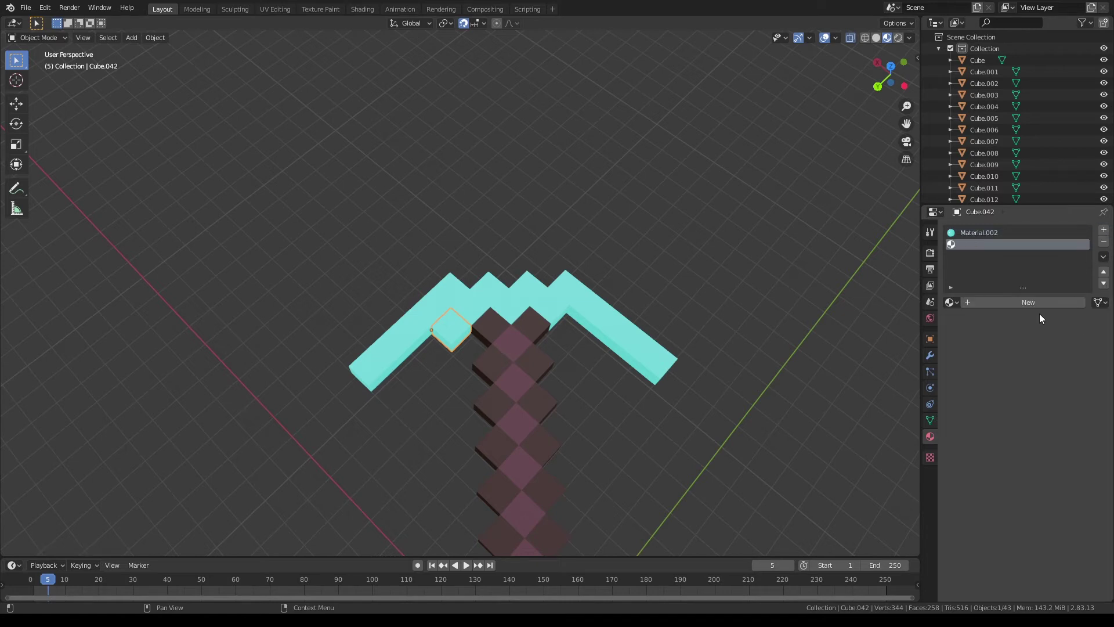
click(1028, 302)
click(1048, 420)
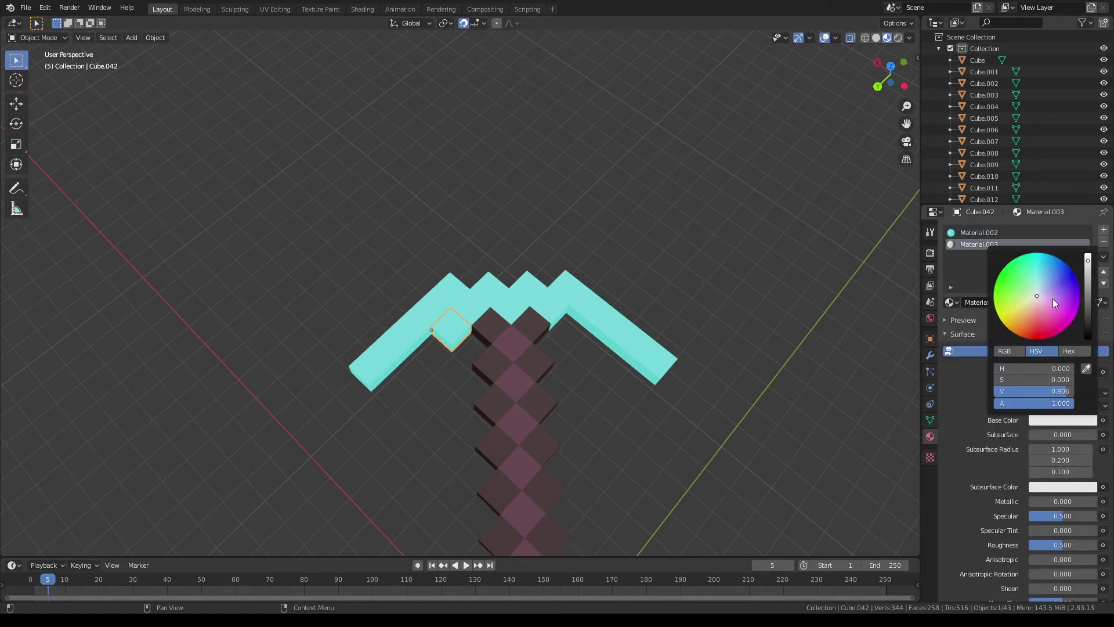
drag(1053, 298, 1046, 259)
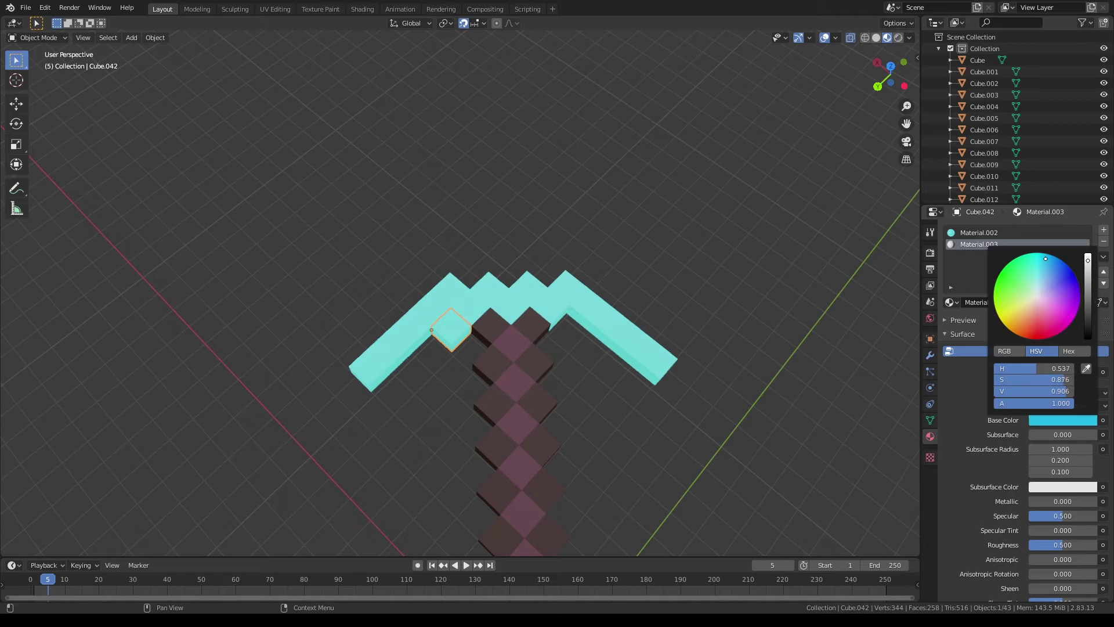
Make Material.003 a darker teal with roughness 0.692 and apply it to the cube.
scroll(1040, 276, down, 1)
scroll(1039, 276, down, 3)
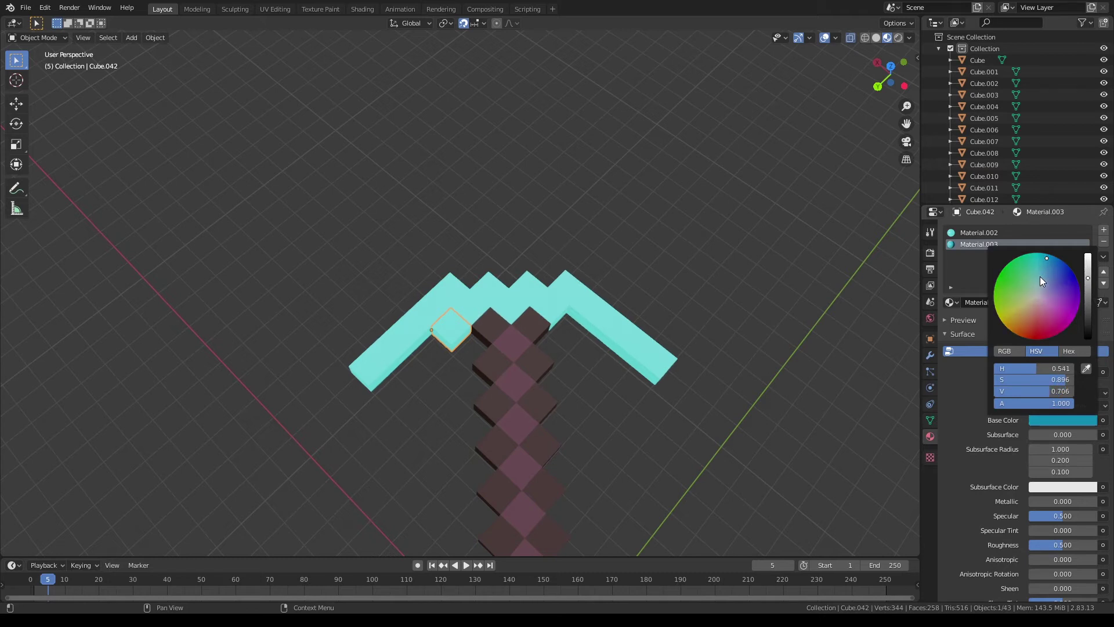
scroll(1039, 276, down, 1)
click(1045, 265)
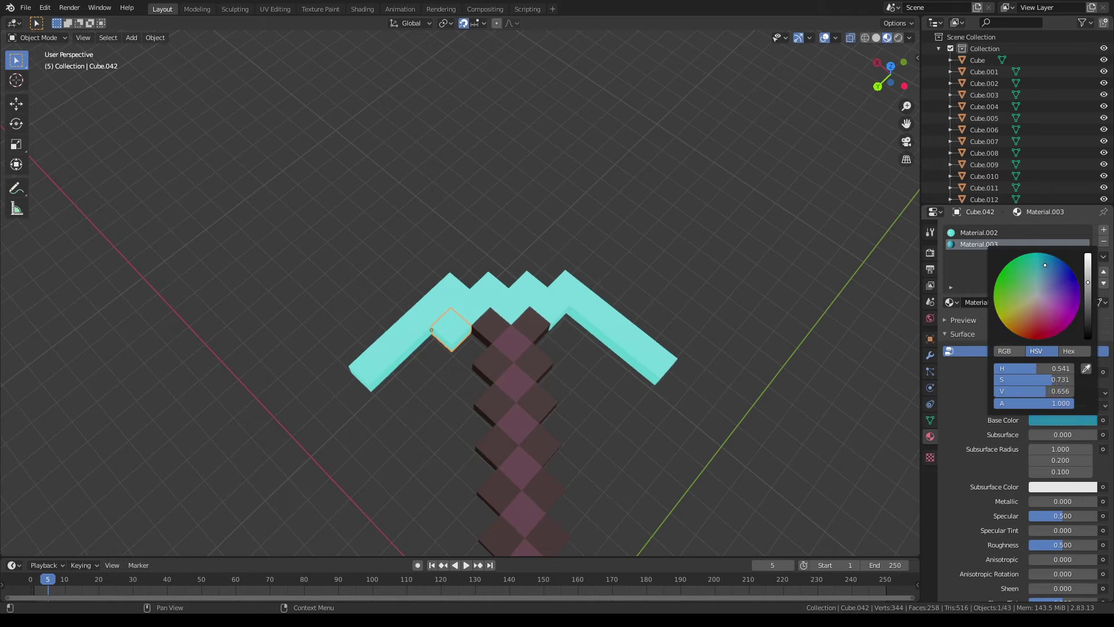
drag(1062, 545, 1075, 545)
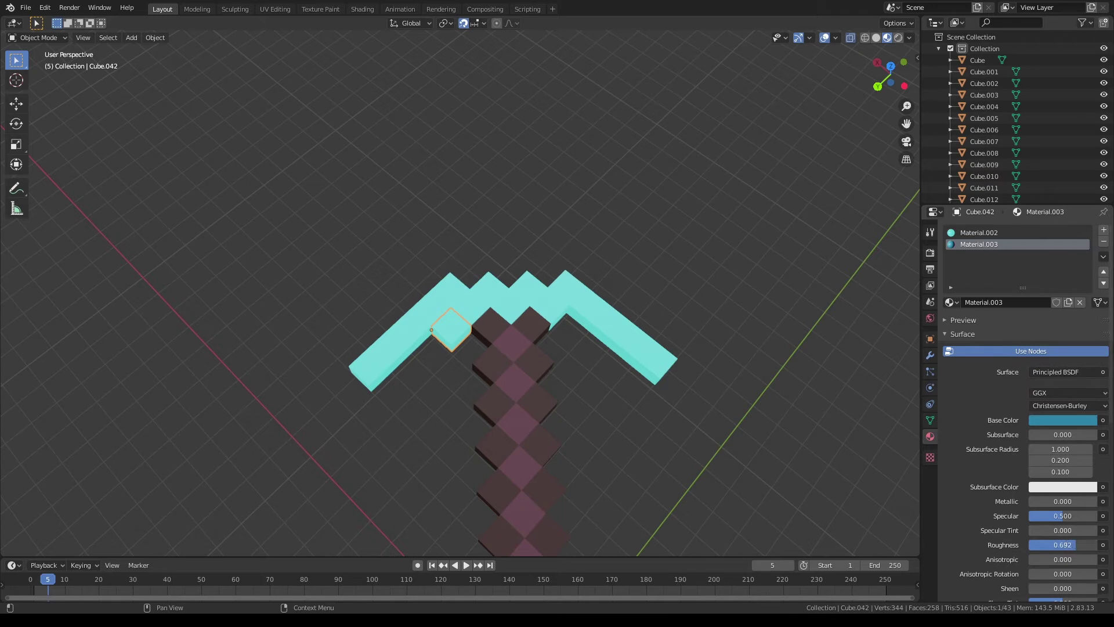
mouse_move(948, 303)
mouse_down()
mouse_move(524, 314)
mouse_move(451, 329)
mouse_up()
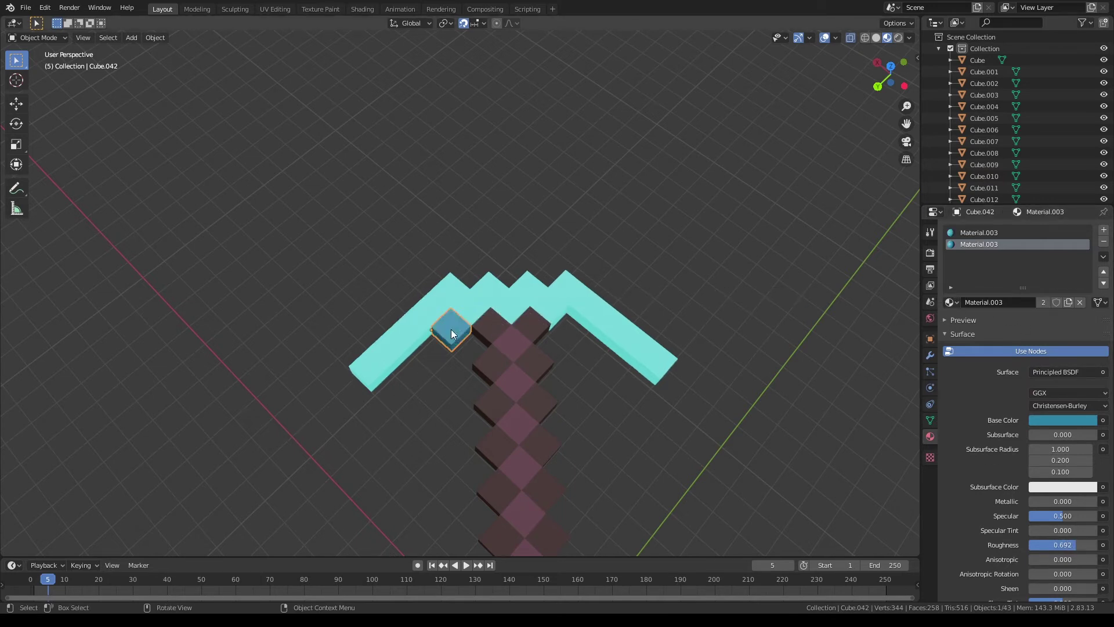
Line the left arm's inner edge with dark teal cube copies down to its lower end.
click(643, 294)
middle_drag(643, 295, 573, 327)
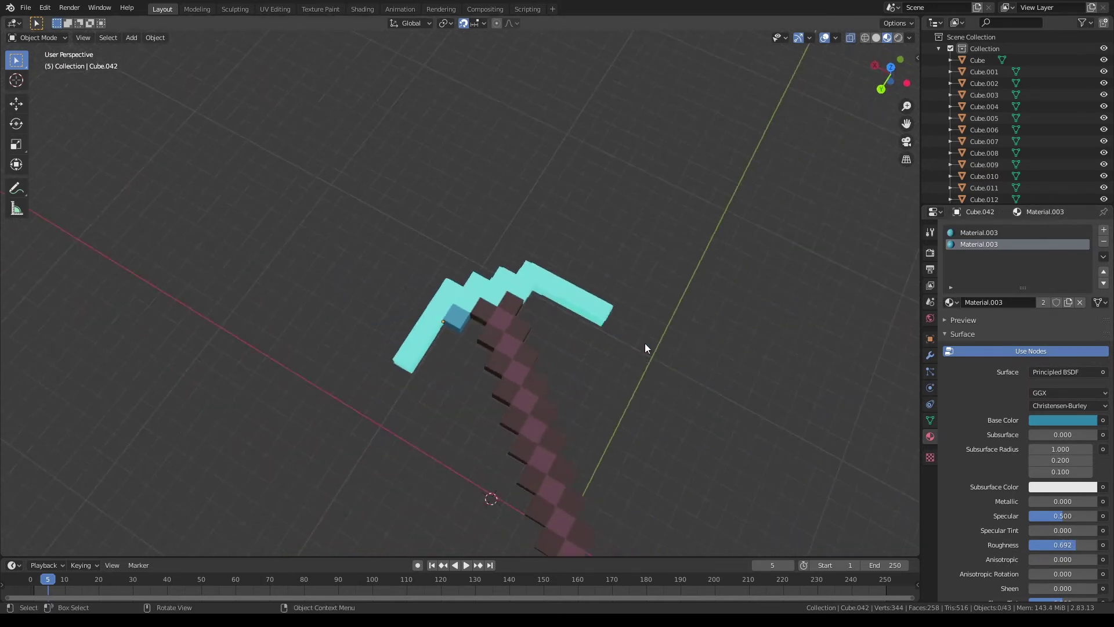
scroll(572, 326, up, 3)
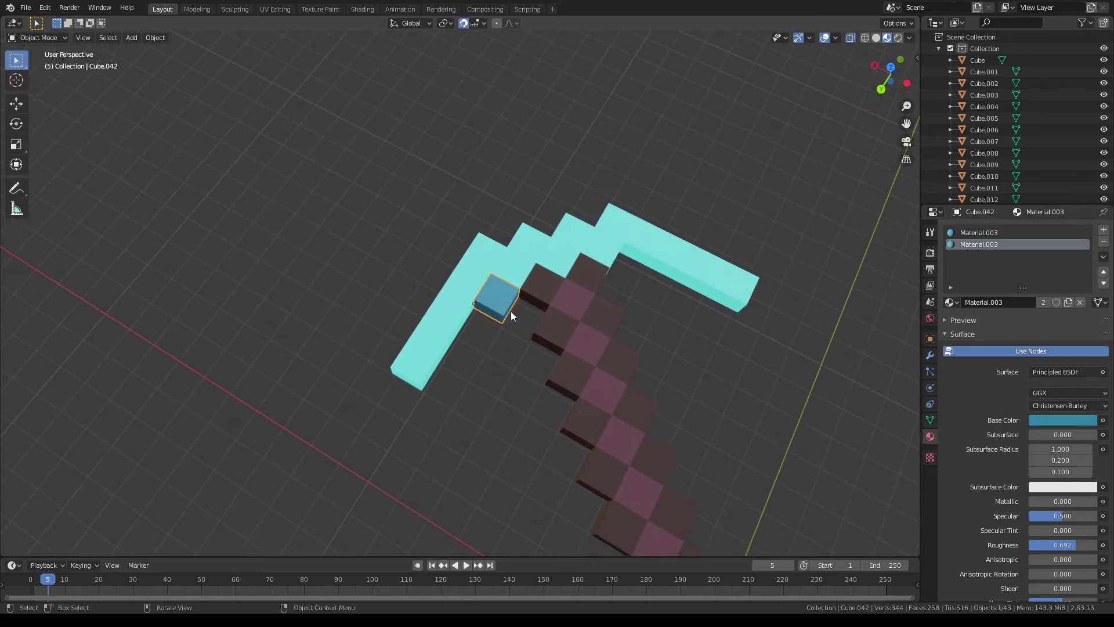
key(shift+d)
click(490, 336)
key(shift+d)
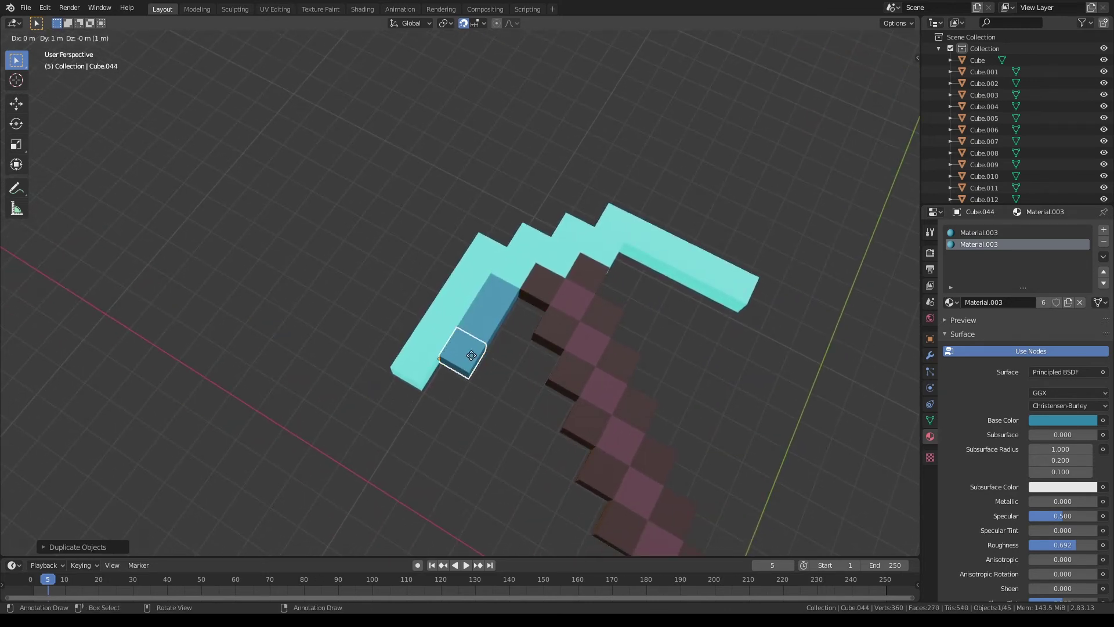
click(471, 355)
key(shift+d)
click(444, 375)
key(shift+d)
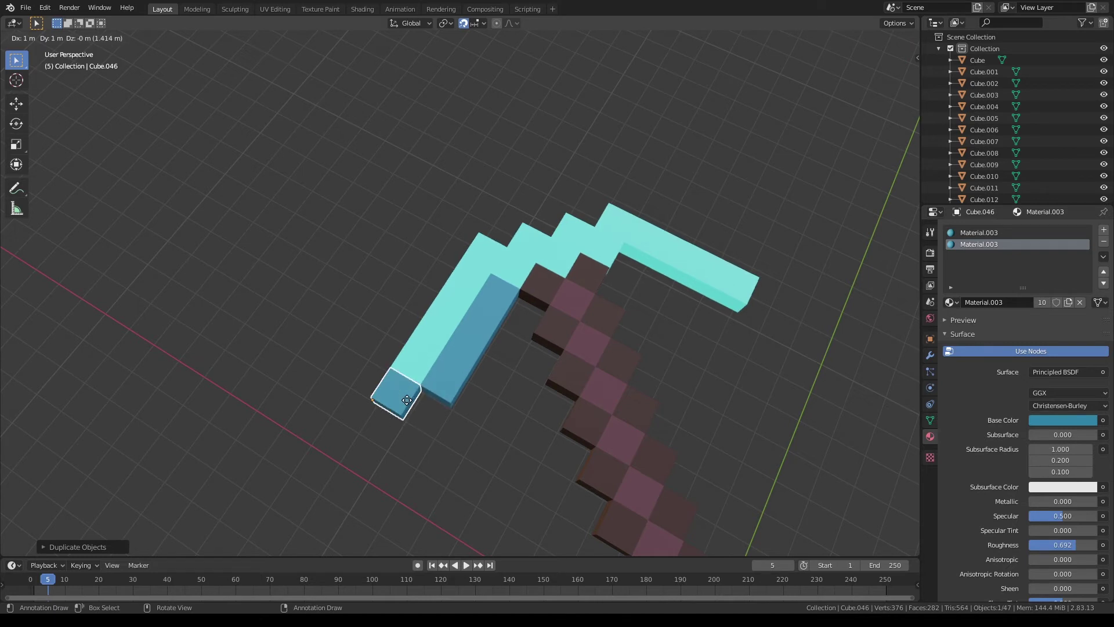
click(407, 400)
Run dark teal cube copies up the left arm's outer edge to the top of the head.
key(shift+d)
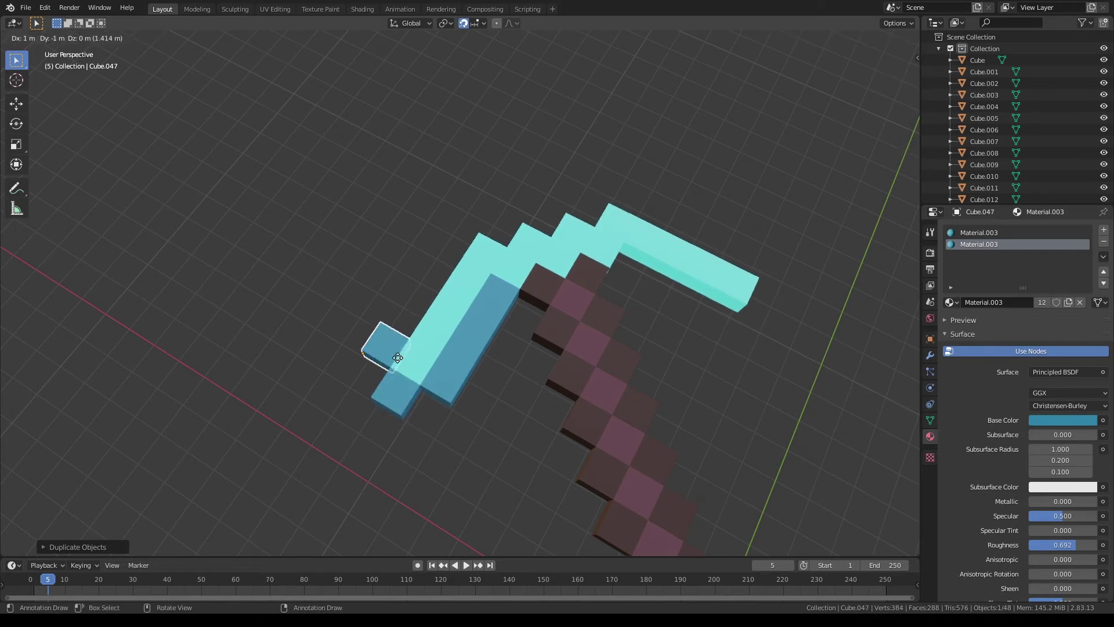
click(395, 357)
key(shift+d)
click(415, 333)
key(shift+d)
click(437, 300)
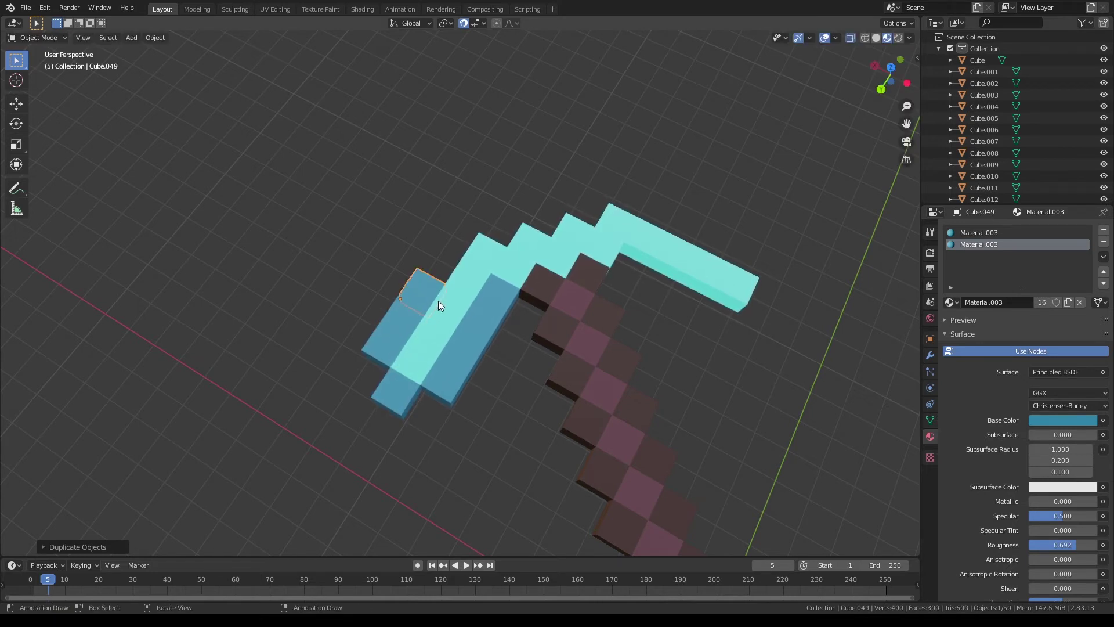
key(shift+d)
click(455, 267)
key(shift+d)
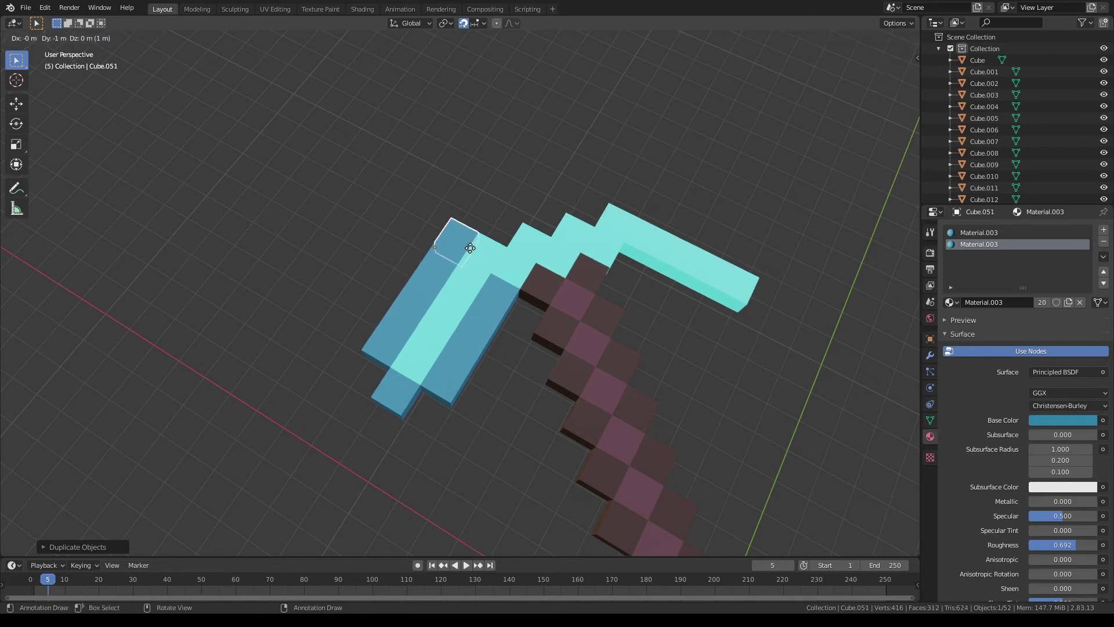
click(470, 248)
key(shift+d)
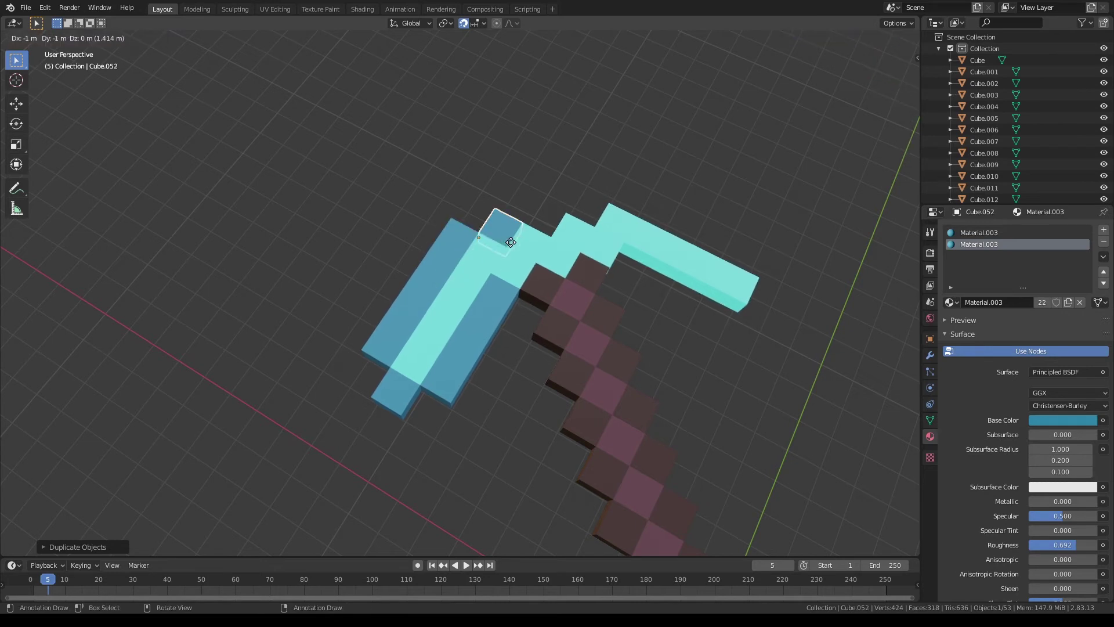
click(510, 242)
Continue dark teal copies along the head's top and down the right arm past its tip.
middle_drag(651, 258, 576, 286)
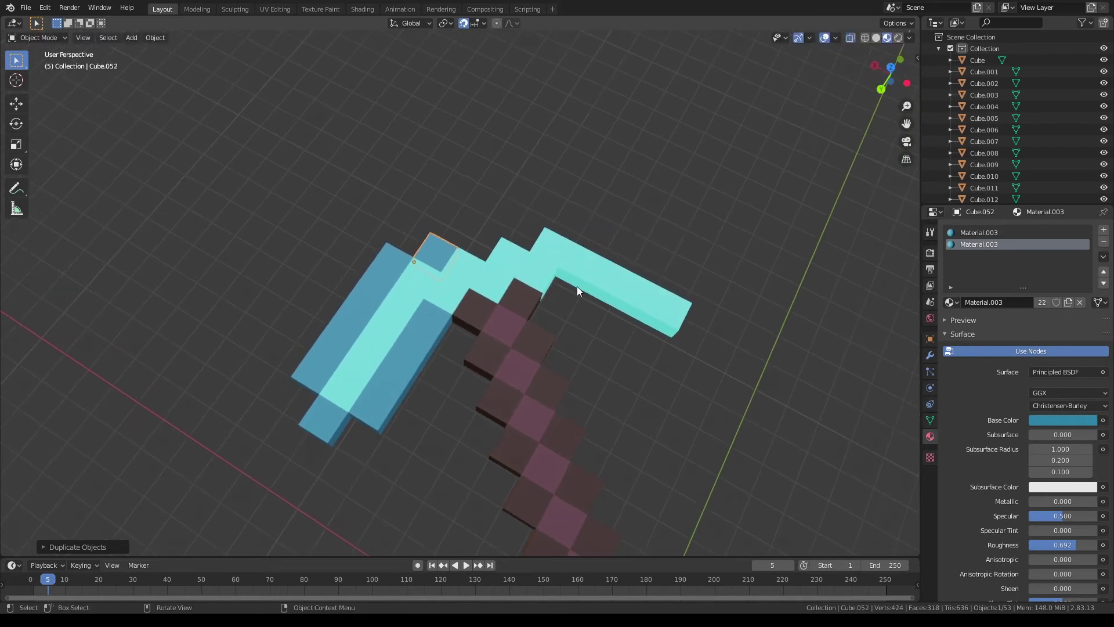
key(shift+d)
click(661, 254)
key(shift+d)
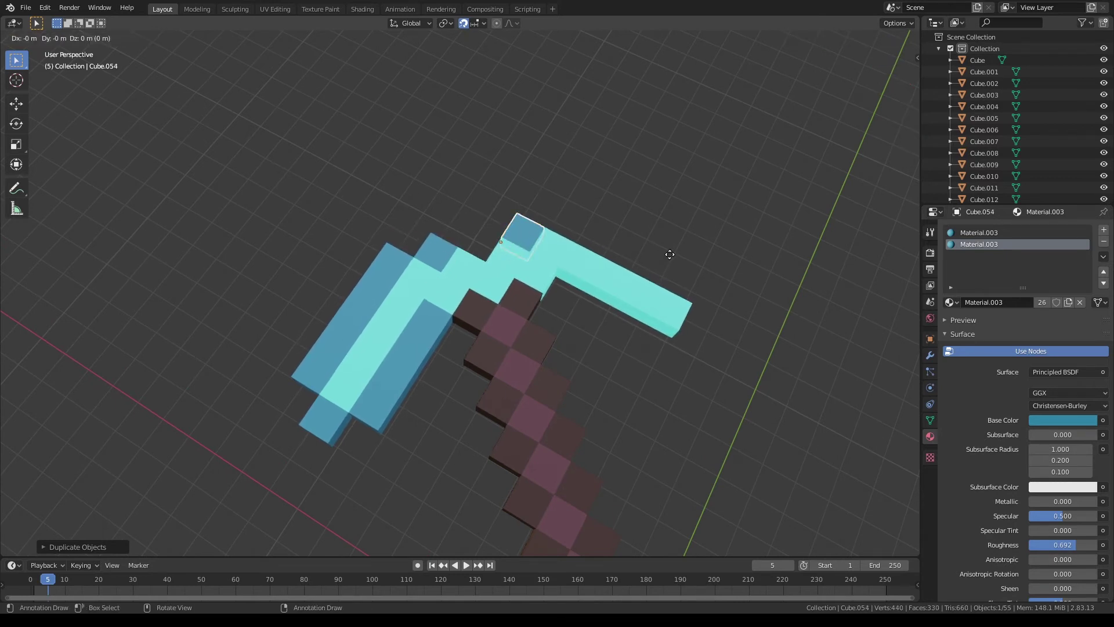
click(695, 250)
key(shift+d)
click(729, 271)
key(shift+d)
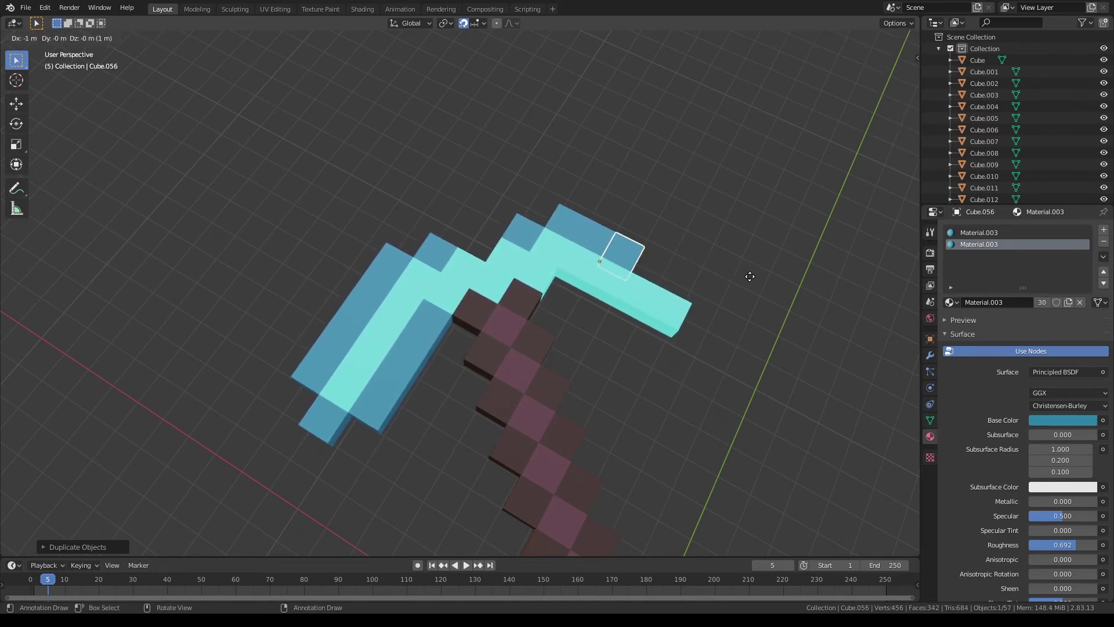
click(748, 278)
key(shift+d)
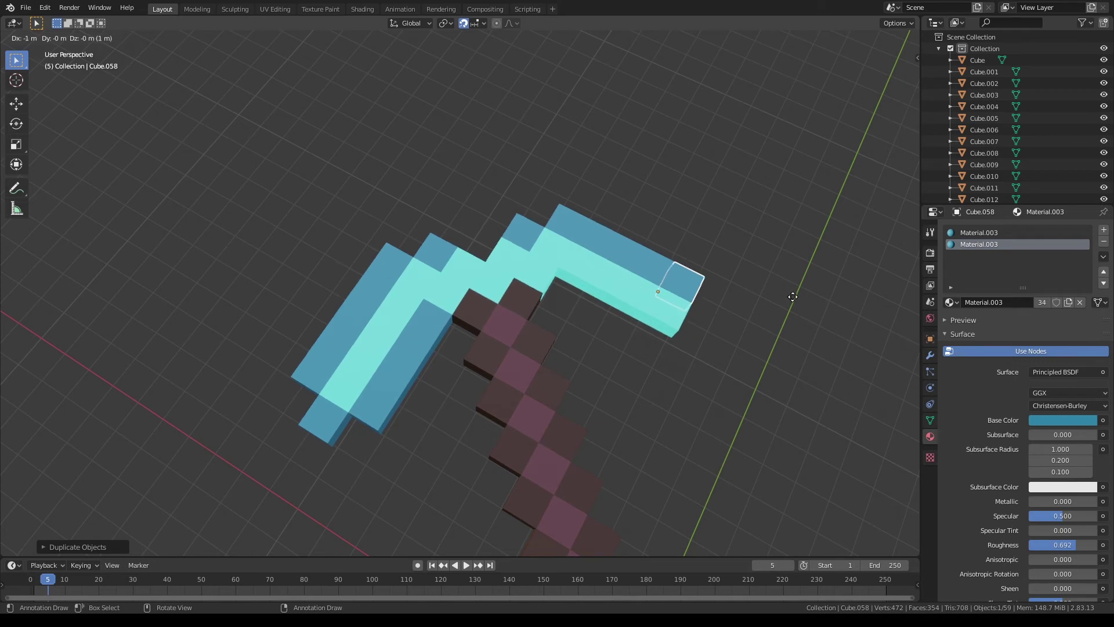
click(789, 299)
key(shift+d)
click(794, 340)
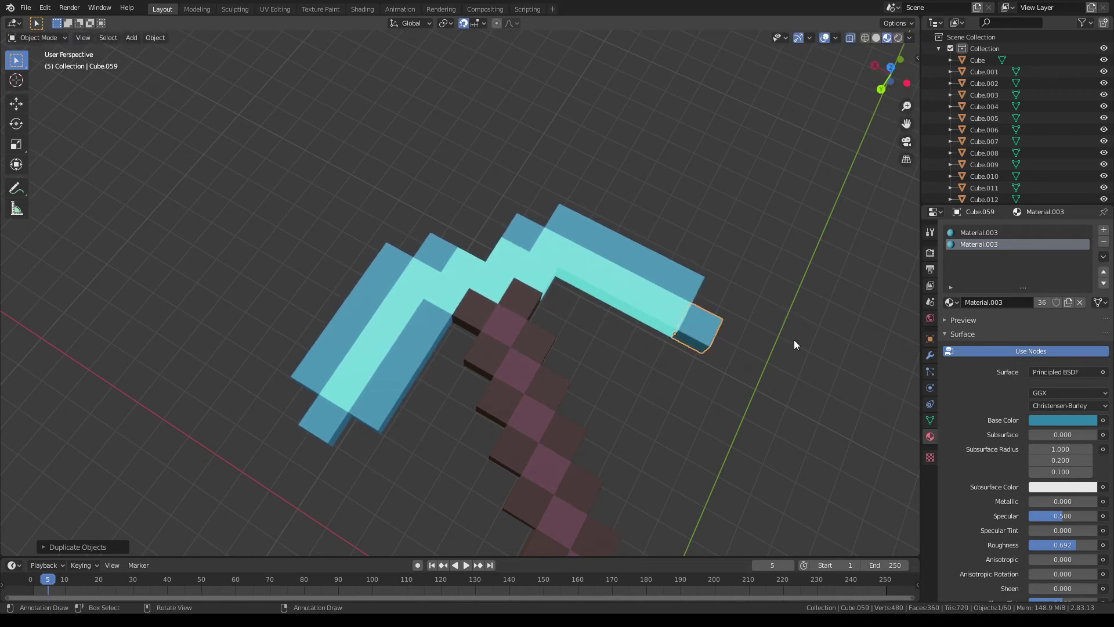
Line the right arm's inner edge with four more dark teal cube copies.
key(shift+d)
click(744, 337)
key(shift+d)
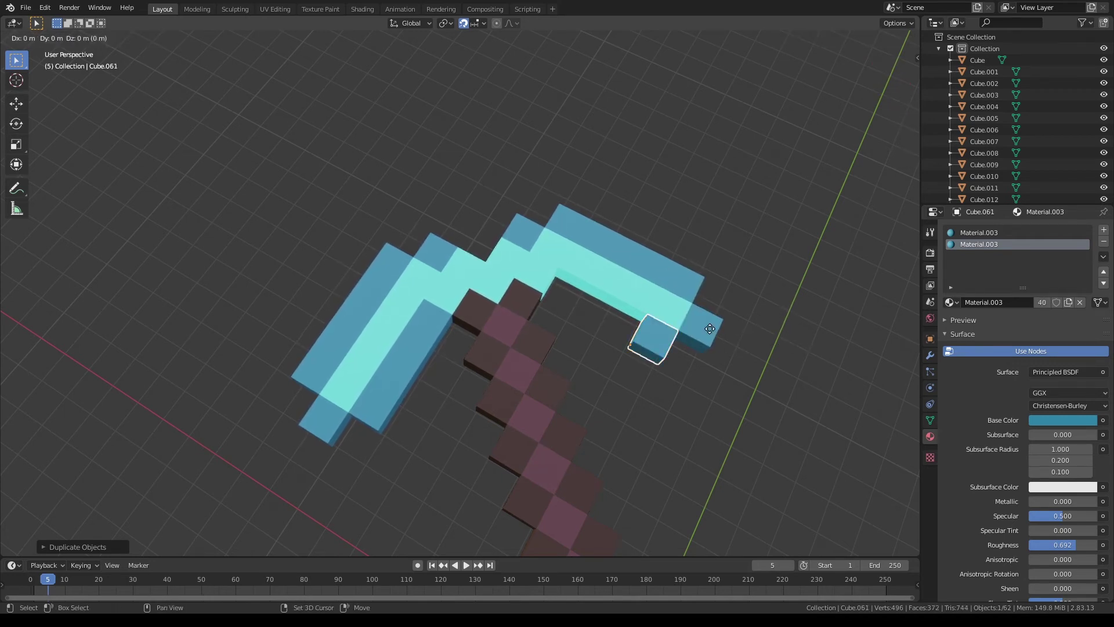
click(692, 319)
key(shift+d)
click(660, 304)
key(shift+d)
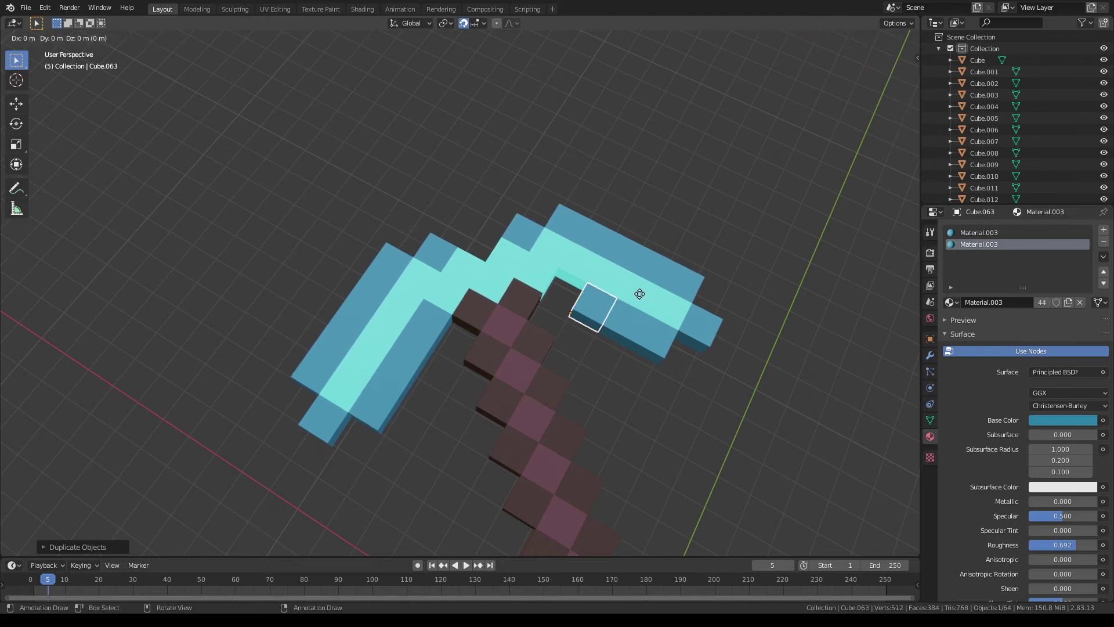
click(623, 288)
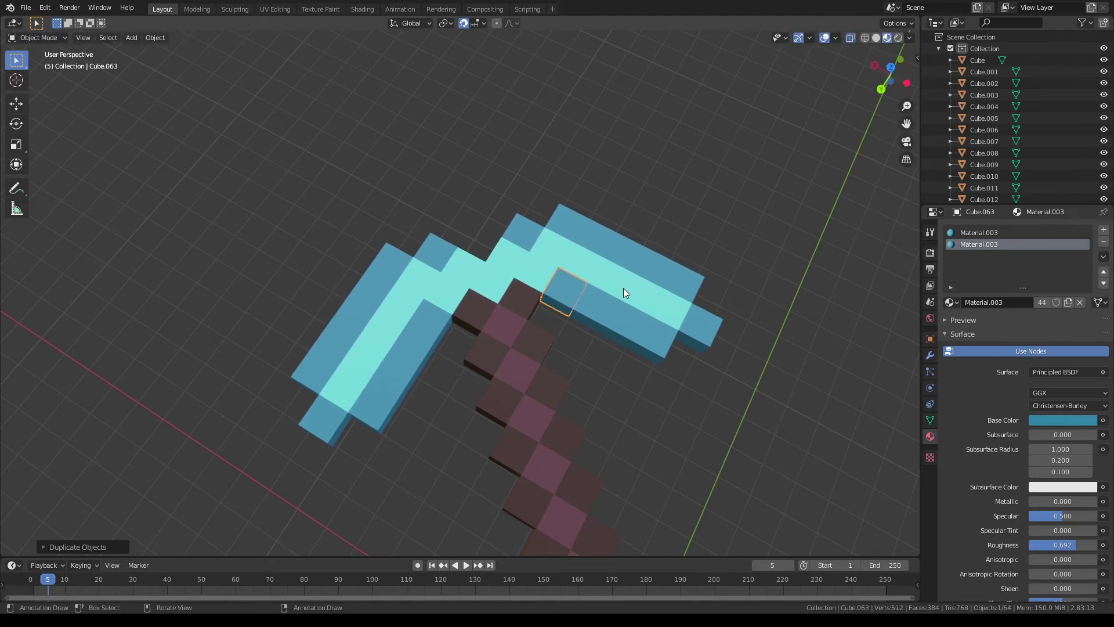
click(517, 302)
Duplicate a brown cube and lower the copy into the top centre of the cyan head.
key(shift+d)
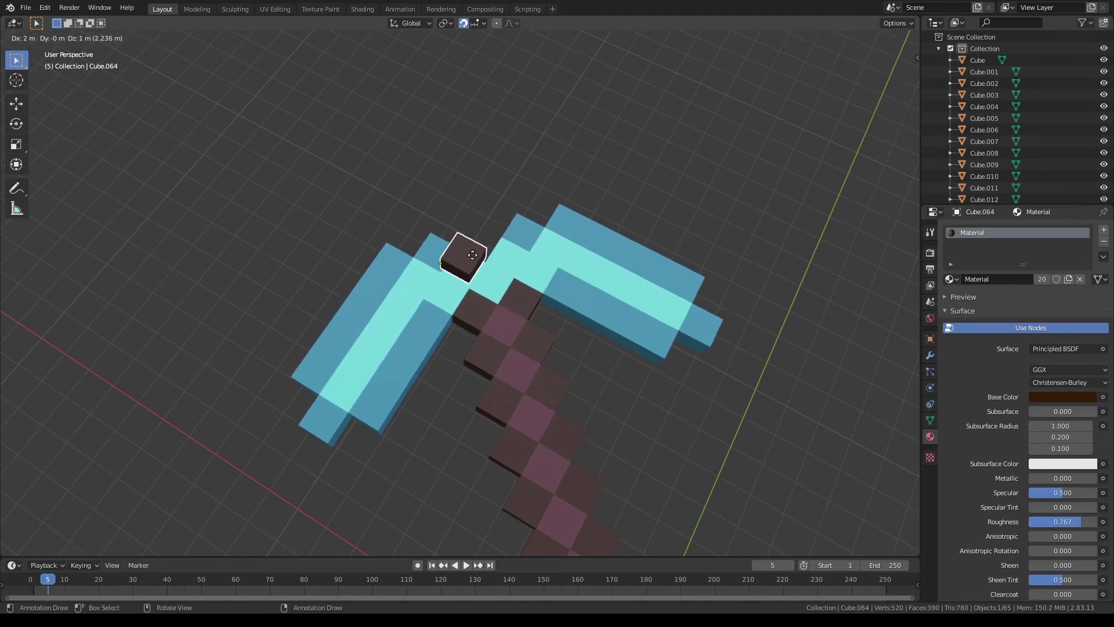
click(459, 230)
mouse_move(586, 215)
middle_down()
mouse_move(480, 255)
mouse_move(406, 210)
mouse_move(404, 174)
mouse_move(563, 312)
mouse_move(541, 294)
middle_up()
key(g)
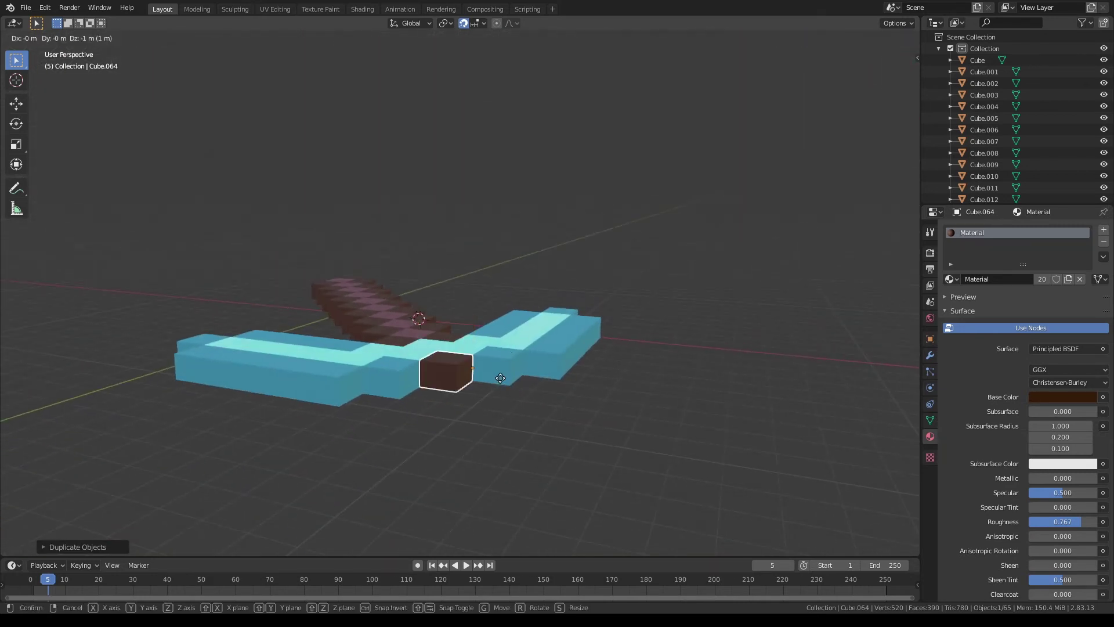
click(499, 378)
mouse_move(499, 378)
middle_down()
mouse_move(694, 408)
mouse_move(761, 444)
mouse_move(723, 298)
mouse_move(557, 364)
middle_up()
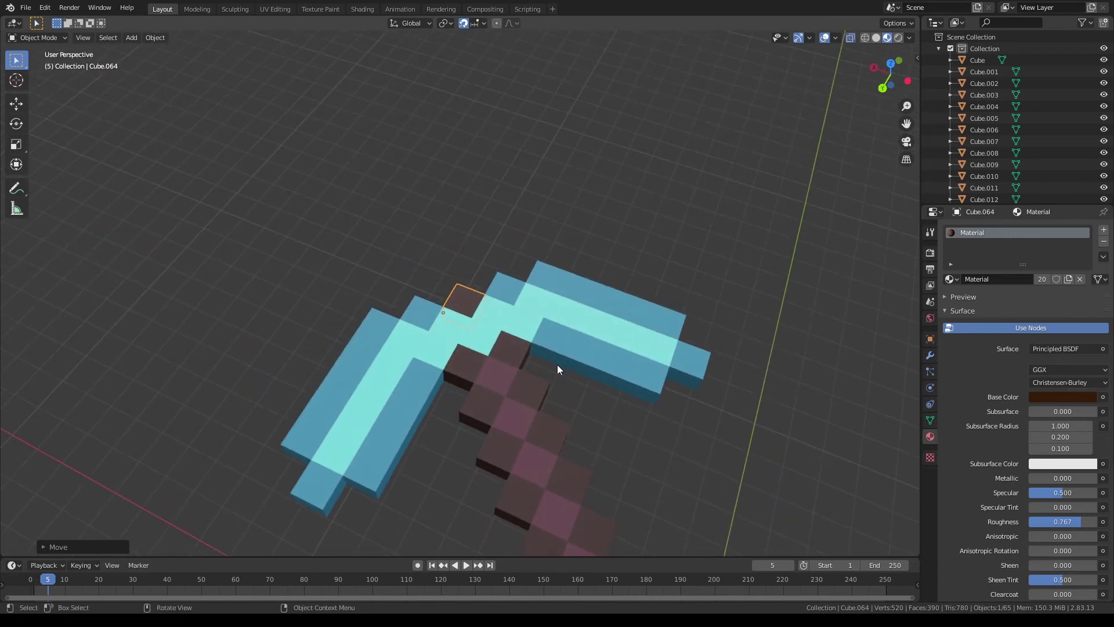
Duplicate a dark handle cube and move the copy into the handle-head junction.
click(497, 378)
key(shift+d)
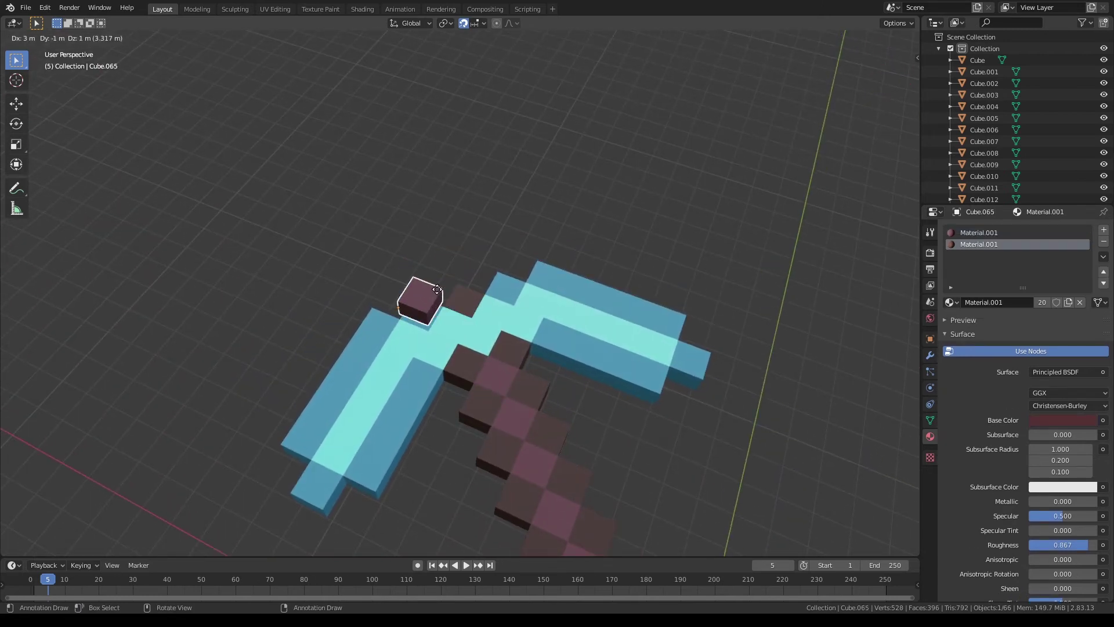
click(451, 279)
middle_drag(632, 311, 557, 325)
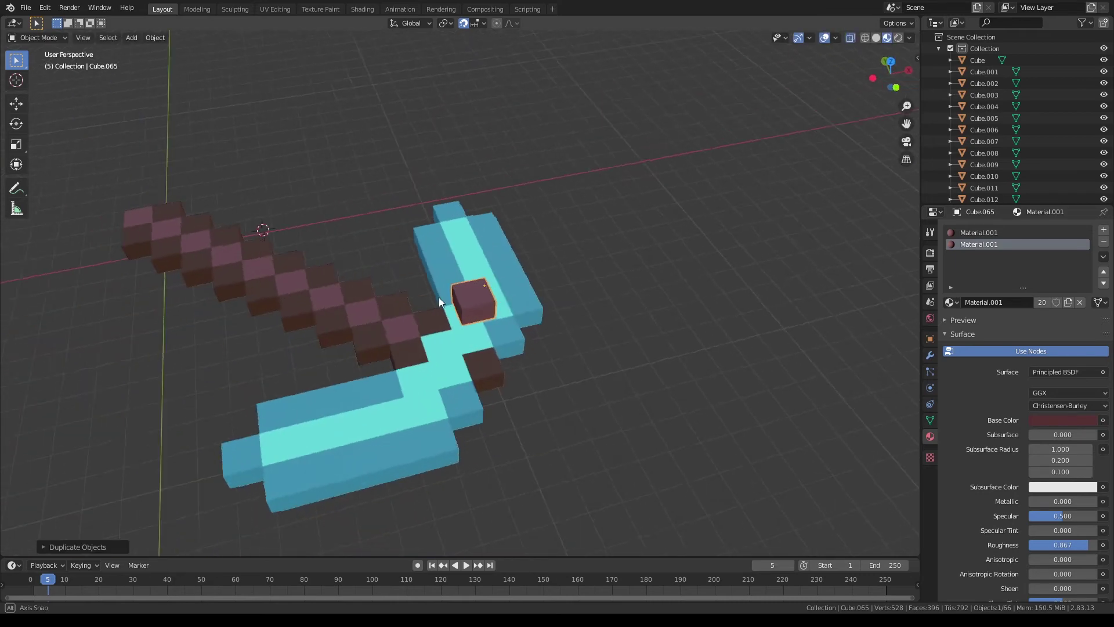
key(g)
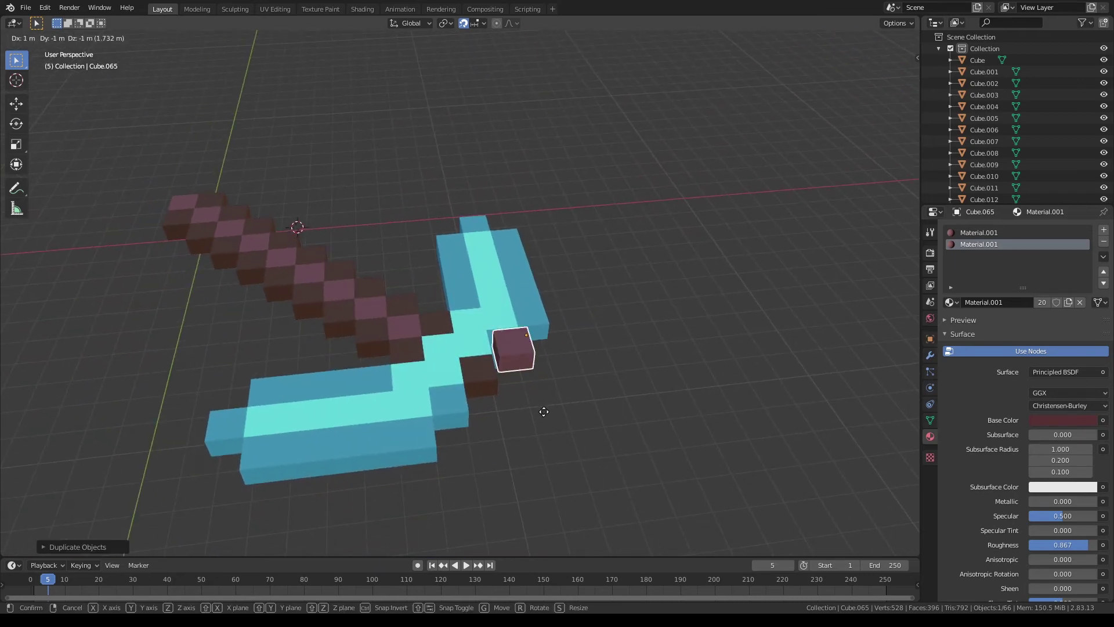
click(543, 411)
middle_drag(544, 412, 504, 410)
key(g)
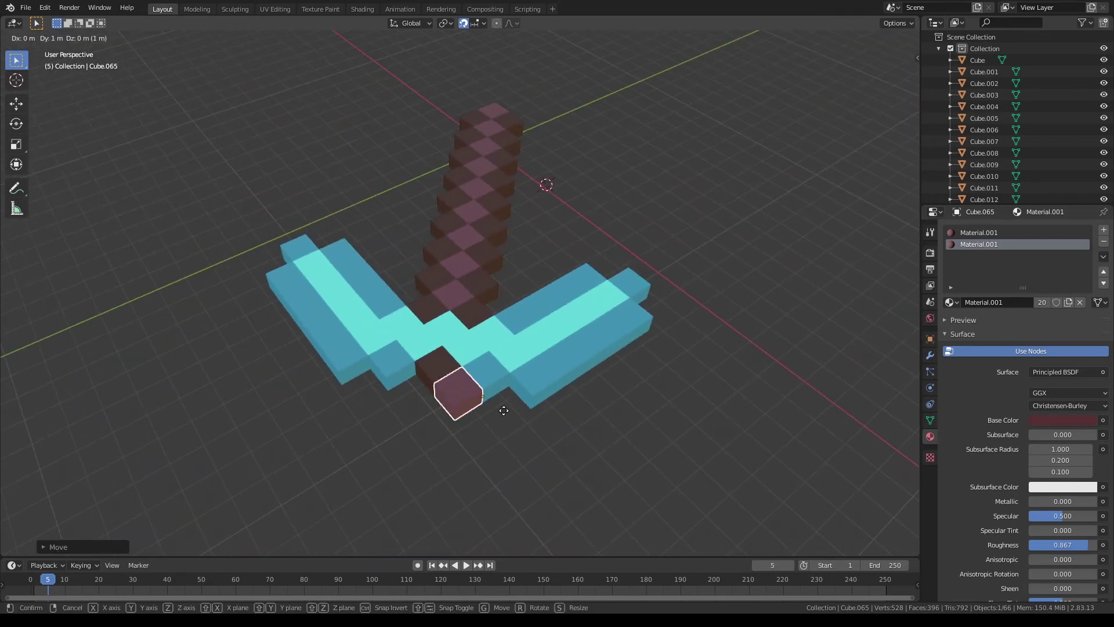
click(504, 410)
Add two more dark handle cube copies beside the junction, ending at Cube.067.
key(shift+d)
click(464, 408)
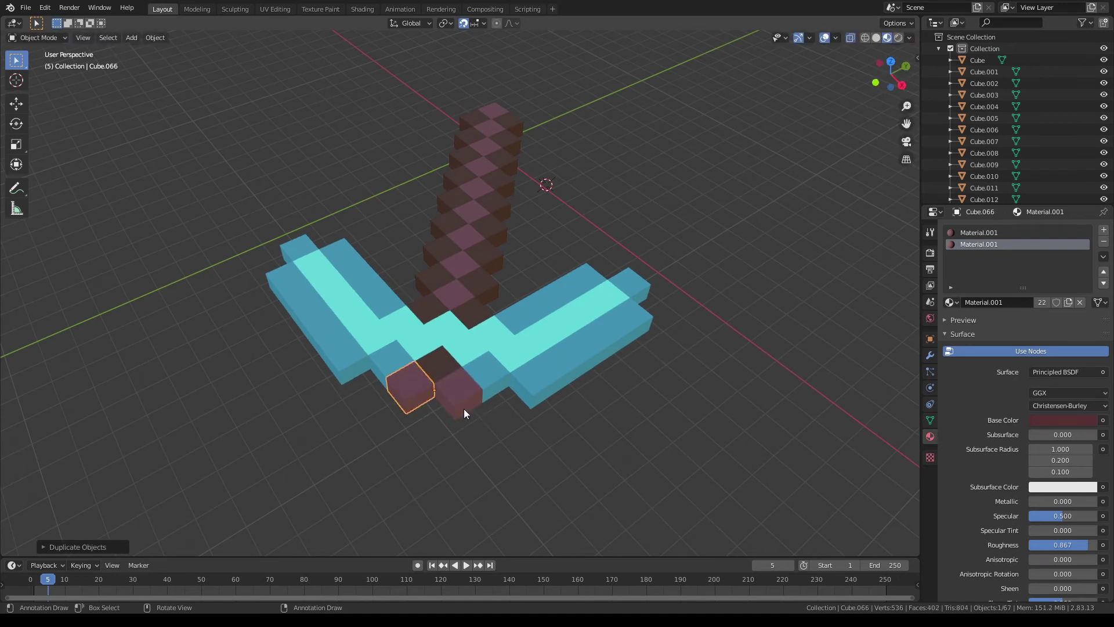
click(443, 371)
key(shift+d)
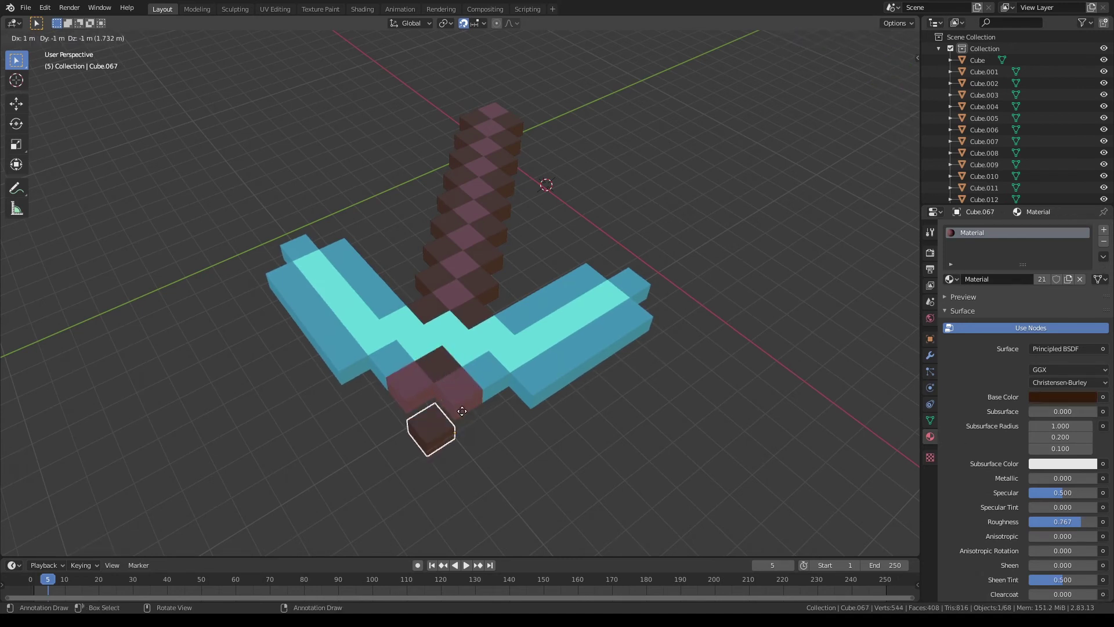
click(462, 411)
middle_drag(462, 410, 549, 352)
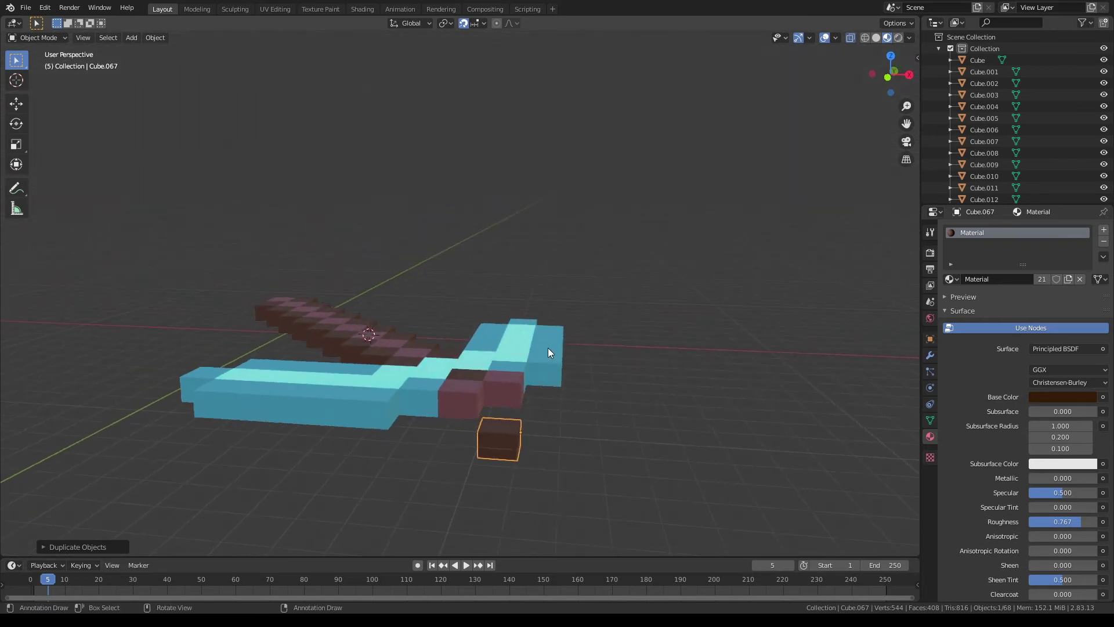
key(g)
click(551, 313)
key(Tab)
key(Tab)
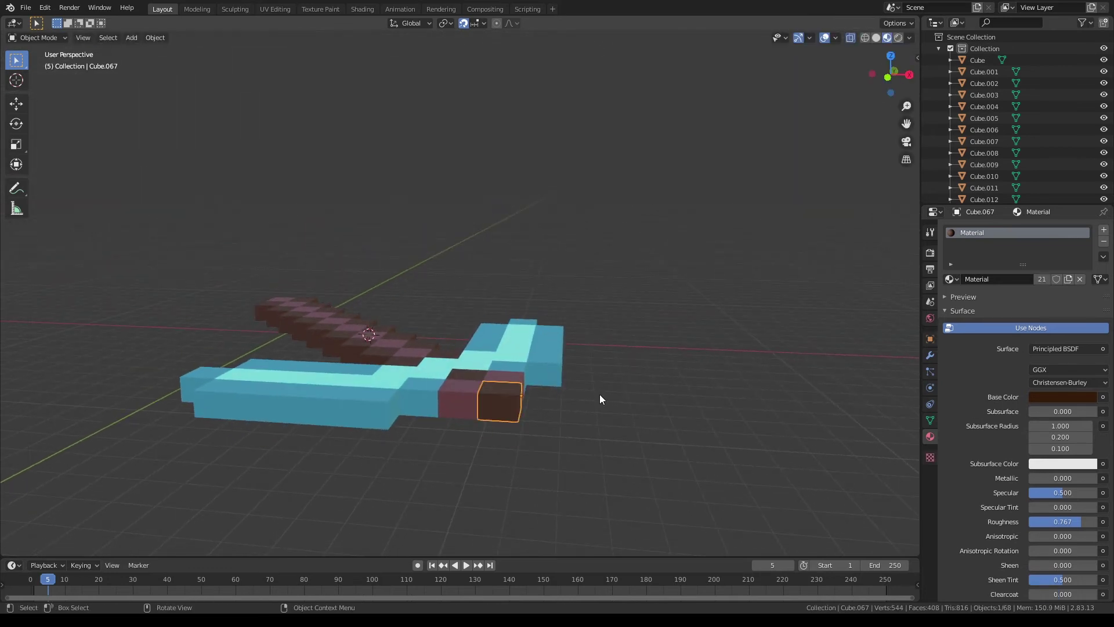
click(600, 399)
mouse_move(600, 400)
middle_down()
mouse_move(504, 412)
mouse_move(639, 426)
middle_up()
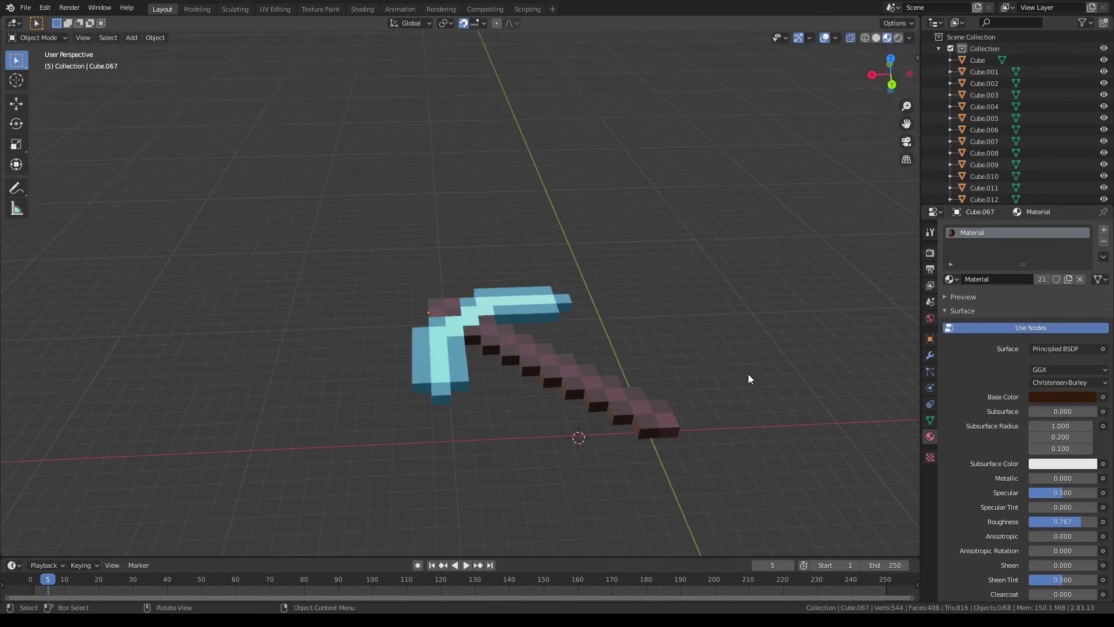
mouse_move(748, 378)
middle_down()
mouse_move(523, 386)
mouse_move(520, 414)
mouse_move(600, 457)
mouse_move(559, 393)
middle_up()
drag(593, 466, 425, 249)
right_click(424, 249)
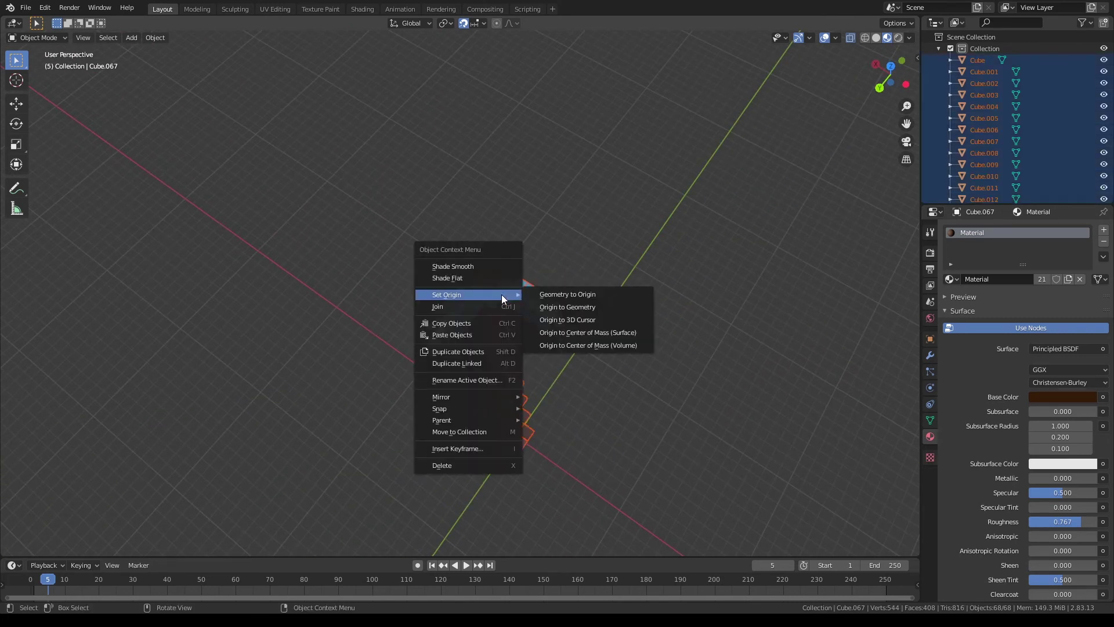
scroll(621, 251, up, 2)
scroll(656, 359, up, 2)
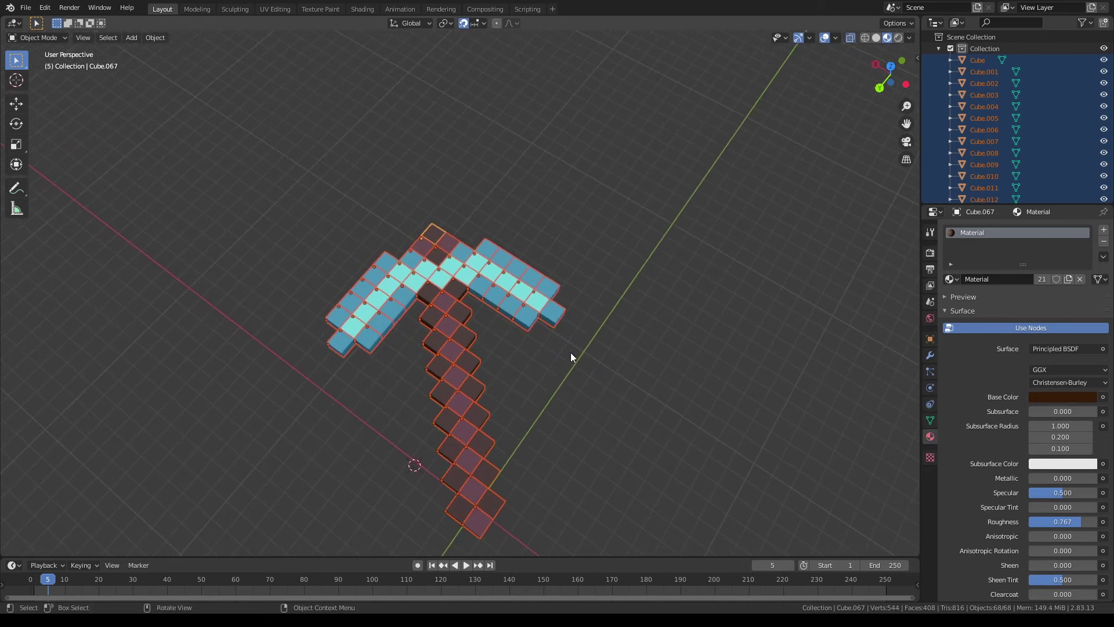
scroll(569, 352, up, 2)
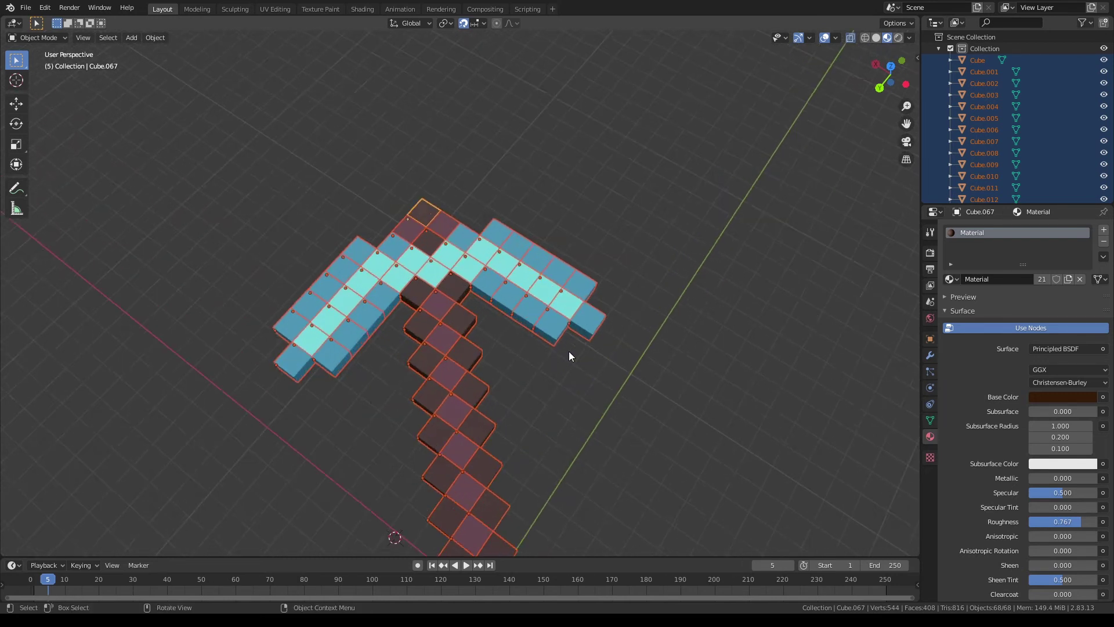
scroll(568, 352, up, 1)
click(568, 351)
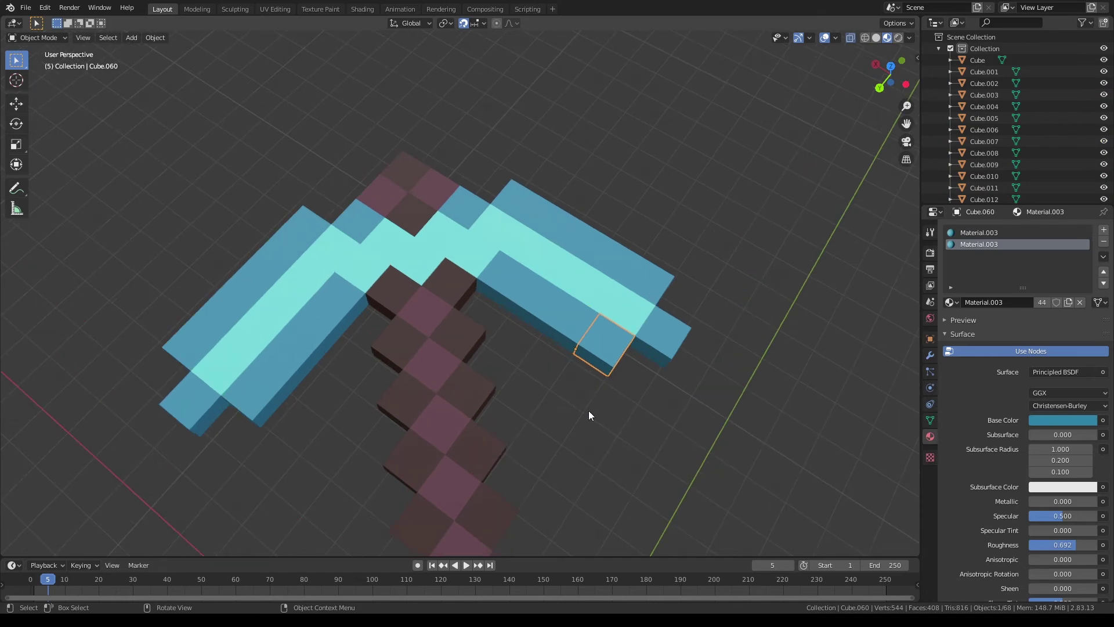
mouse_move(625, 422)
middle_down()
mouse_move(479, 352)
mouse_move(465, 363)
middle_up()
scroll(447, 358, down, 3)
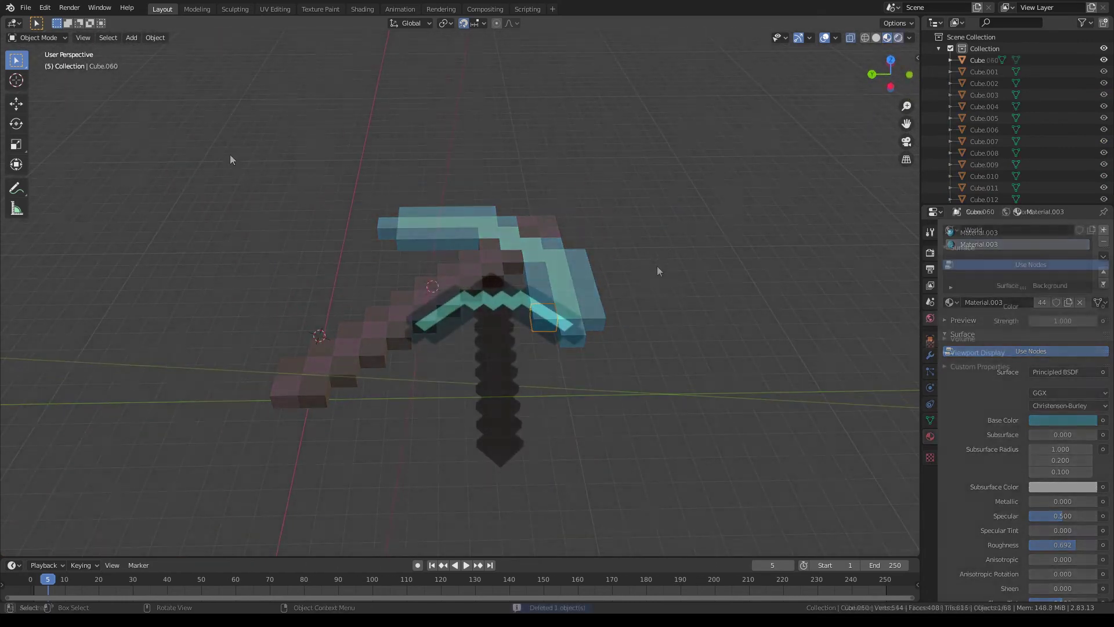
Add a plane, move it below the pickaxe, and scale it flat into a large ground.
key(shift+a)
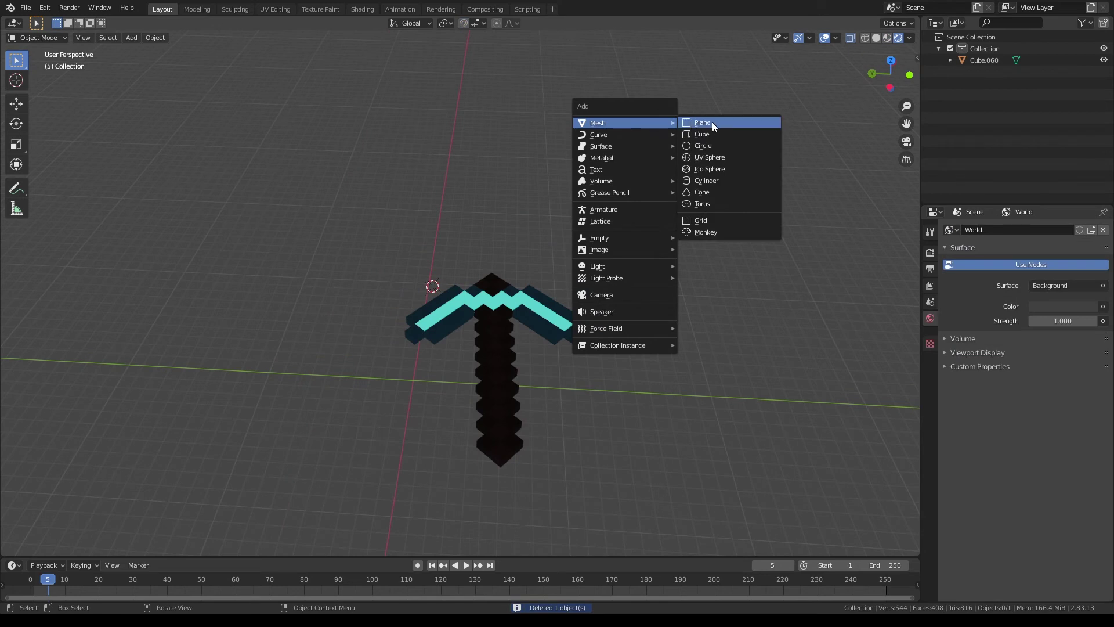
click(712, 122)
scroll(685, 169, down, 2)
scroll(613, 220, up, 2)
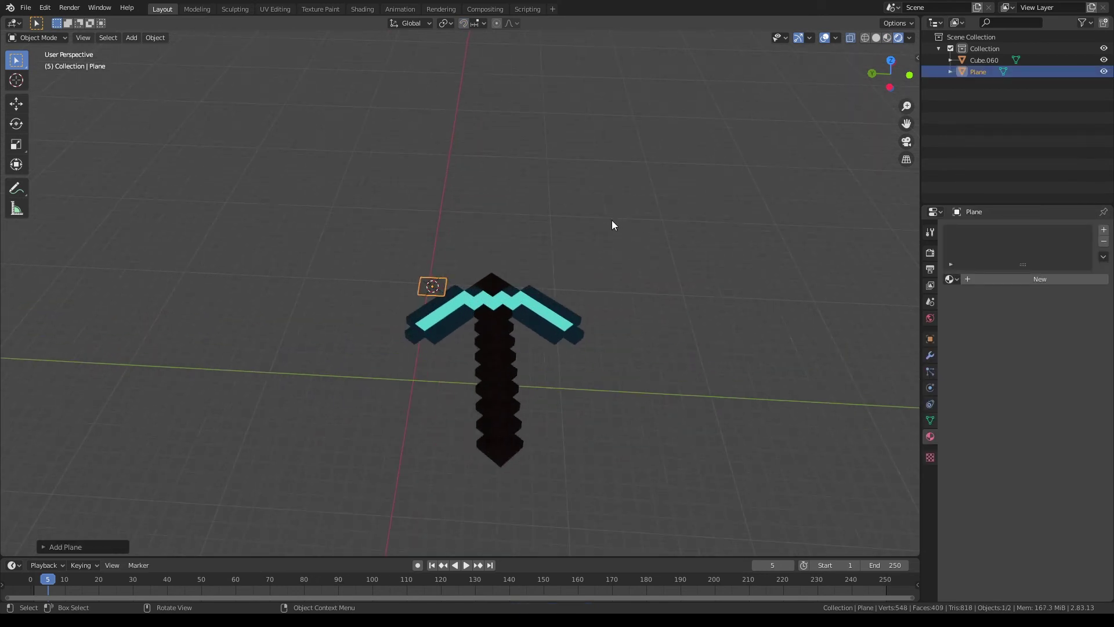
key(g)
click(610, 295)
key(s)
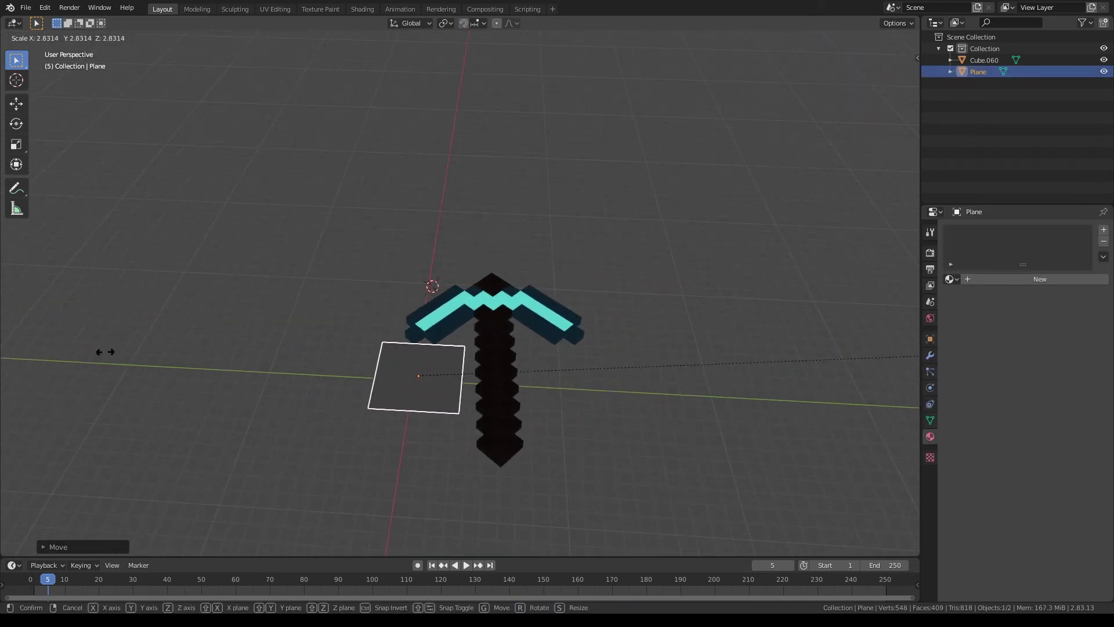
key(shift+z)
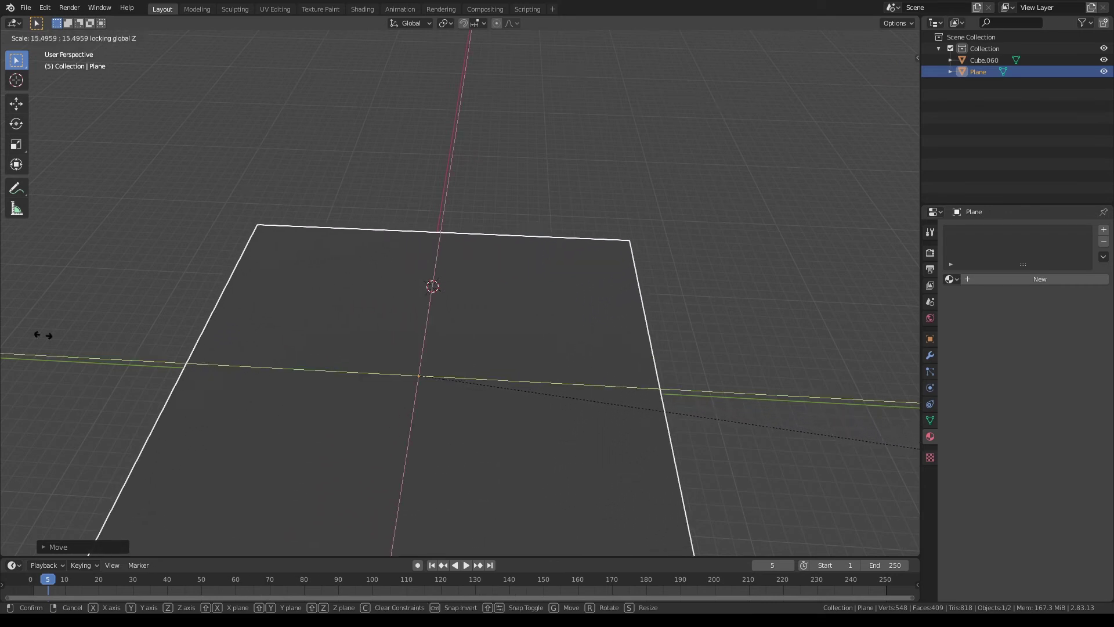
click(299, 378)
Select the pickaxe's cyan Material.002 and view it in the Shading workspace.
click(510, 325)
click(961, 279)
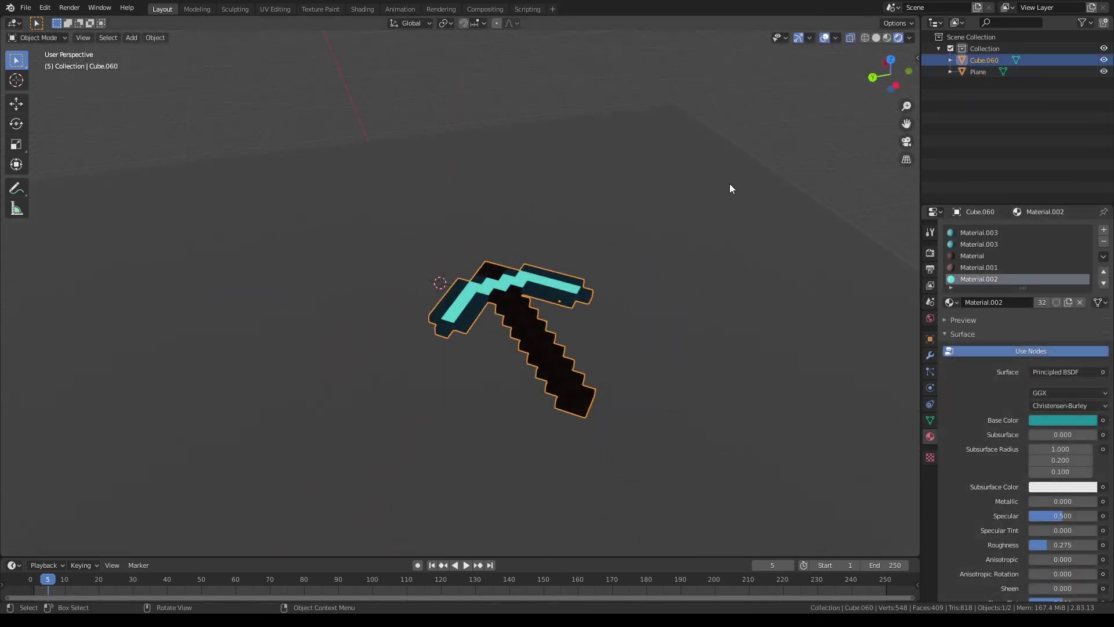
click(371, 9)
Add an Emission node with the sampled cyan colour and strength 5.
middle_drag(346, 174, 180, 203)
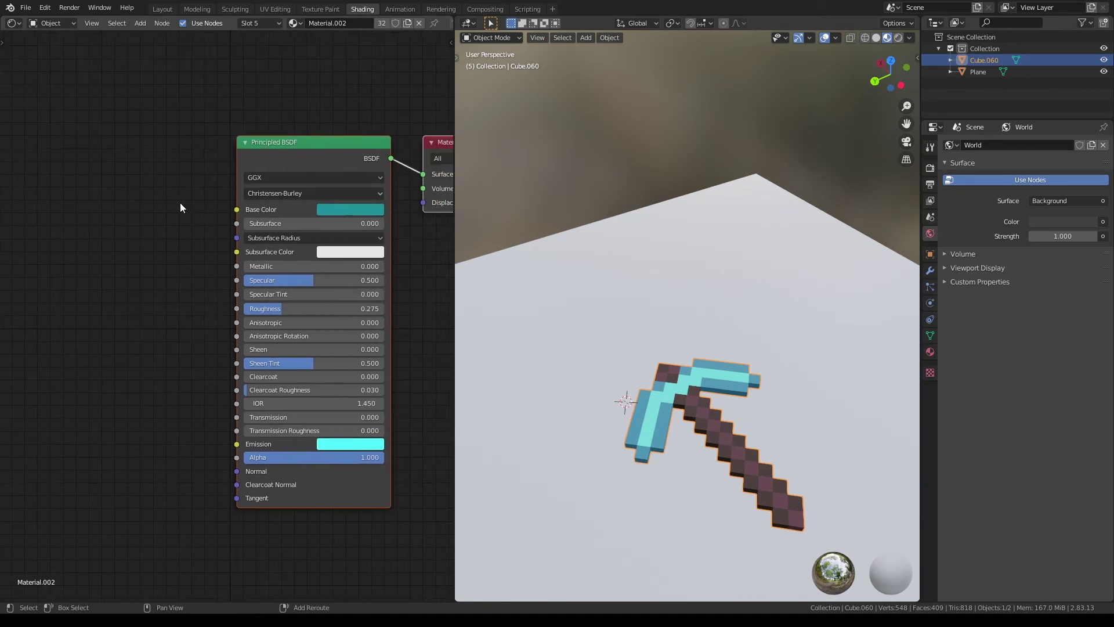
key(shift+a)
click(180, 203)
text(emi)
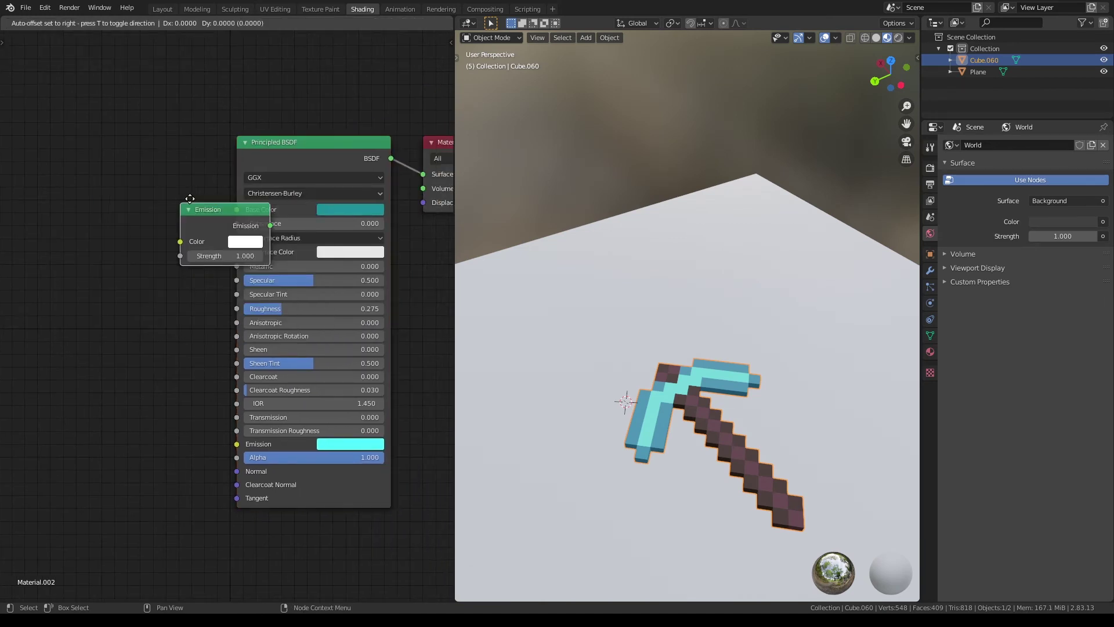
key(Return)
click(156, 351)
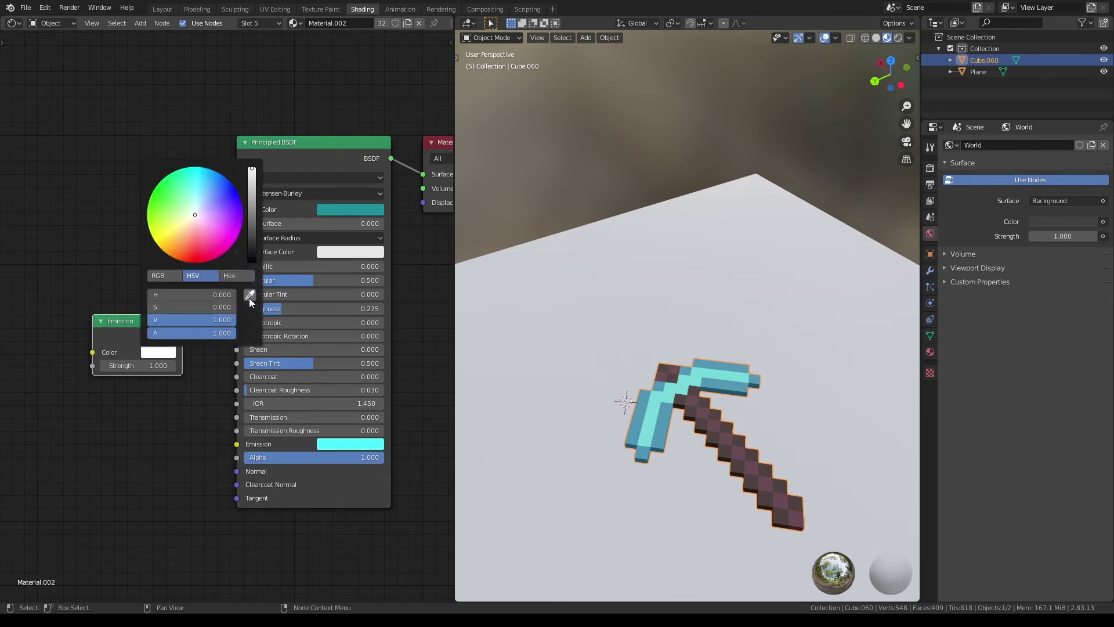
click(250, 295)
click(333, 442)
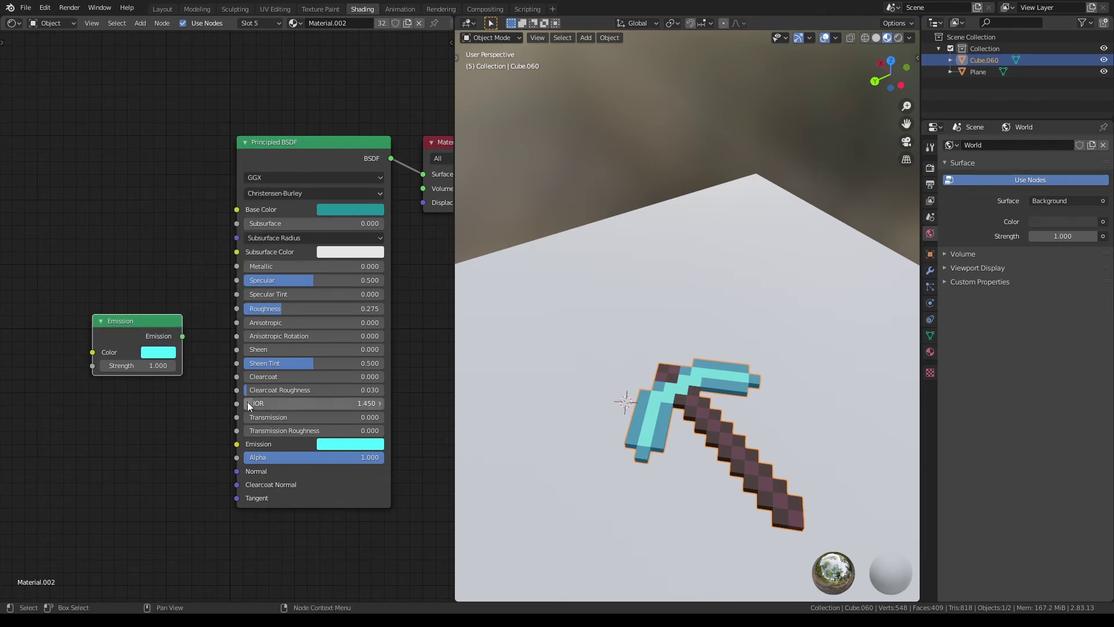
click(172, 365)
text(1.6)
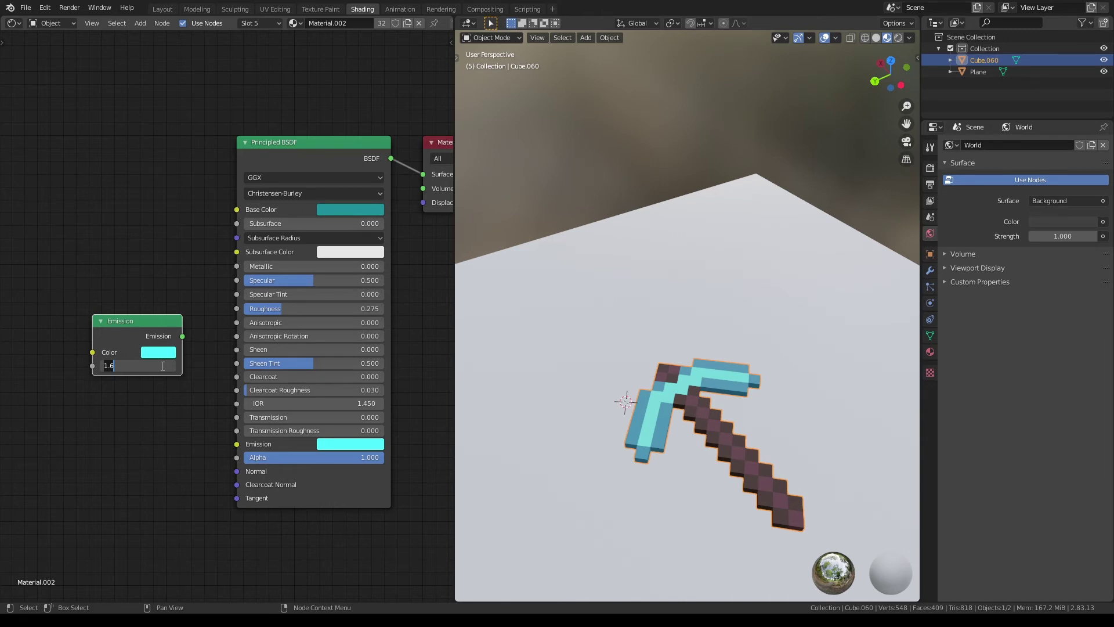
key(ctrl+a)
text(5)
key(Return)
Link the Emission node to the Principled BSDF emission input and rearrange the nodes.
drag(183, 336, 235, 431)
drag(234, 444, 234, 444)
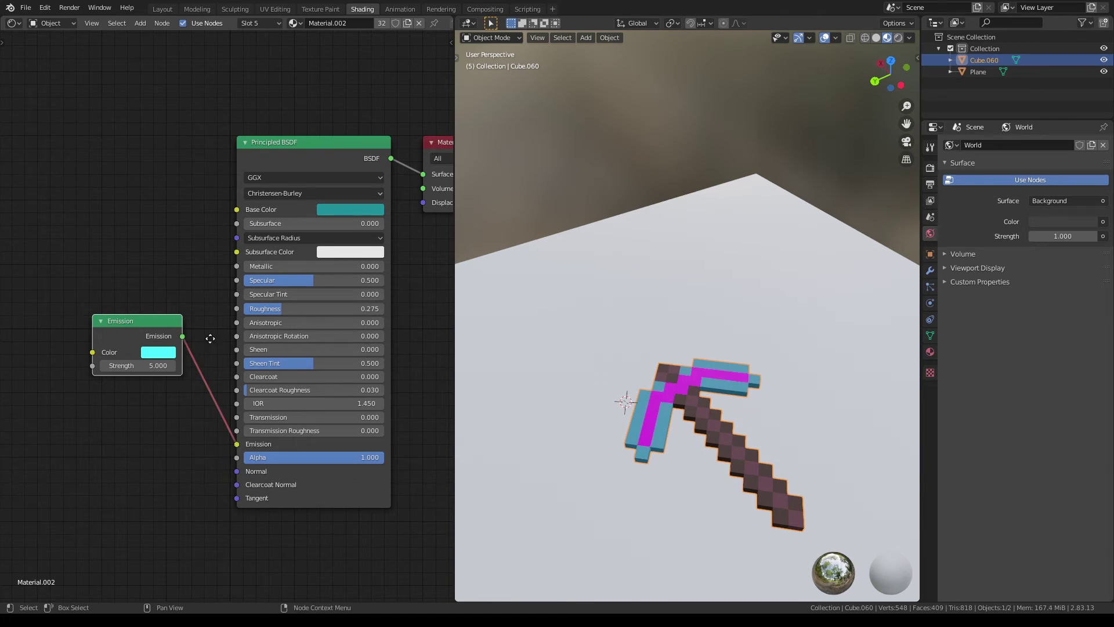
drag(155, 326, 97, 406)
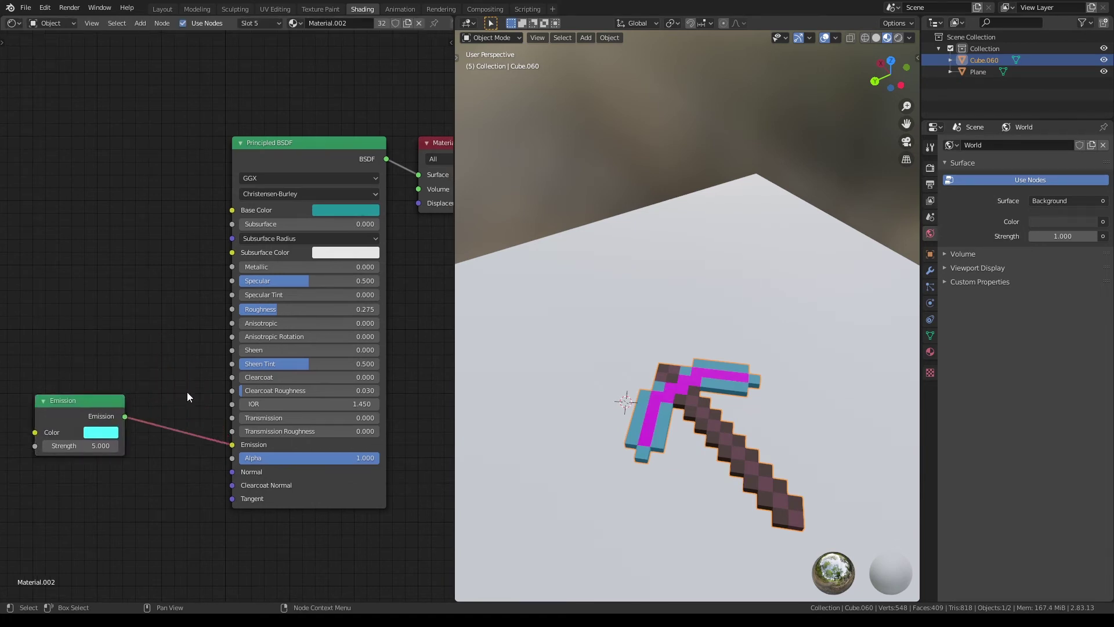
scroll(187, 397, up, 2)
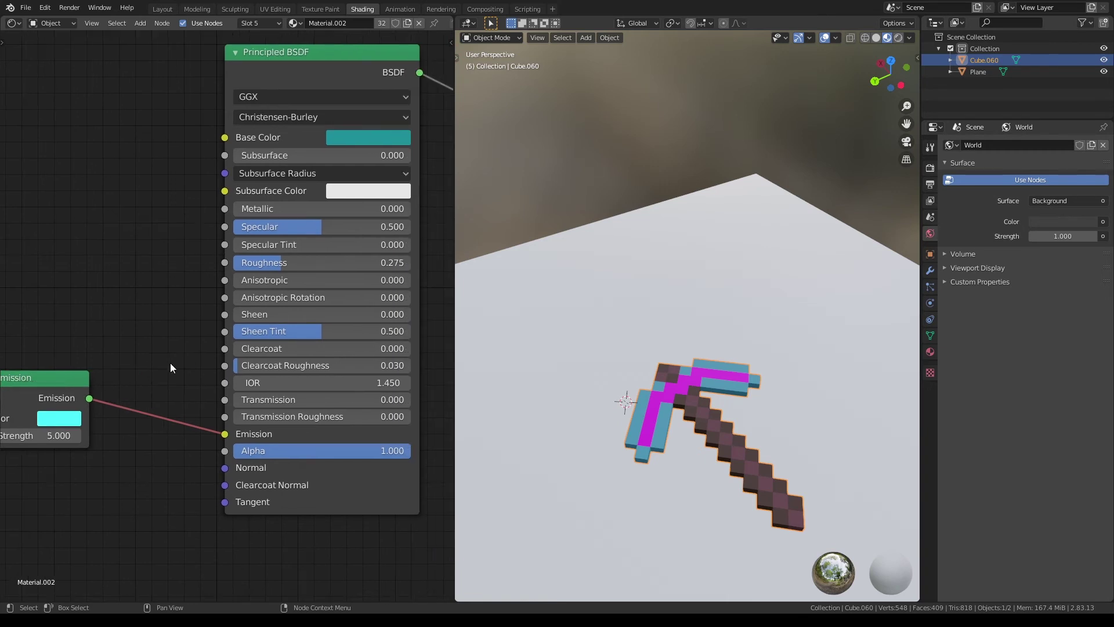
scroll(170, 363, down, 1)
scroll(70, 375, down, 1)
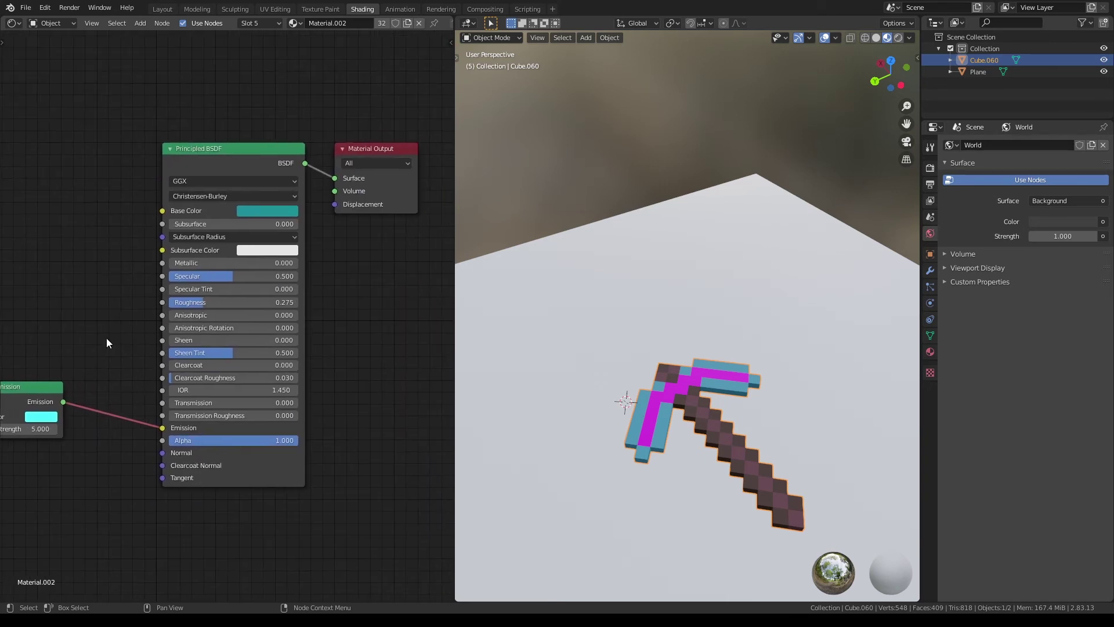
scroll(107, 341, down, 1)
middle_drag(98, 357, 165, 325)
drag(271, 146, 239, 134)
scroll(139, 360, up, 1)
scroll(151, 353, up, 1)
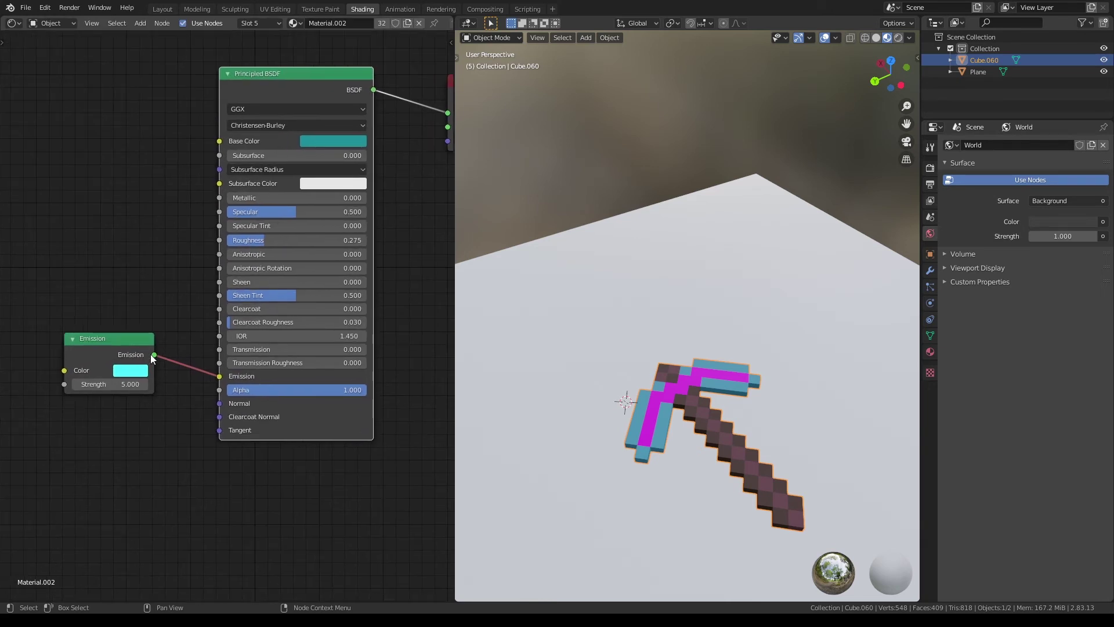
drag(123, 336, 86, 350)
Insert a Shader to RGB node between Emission and the BSDF Emission input.
key(shift+a)
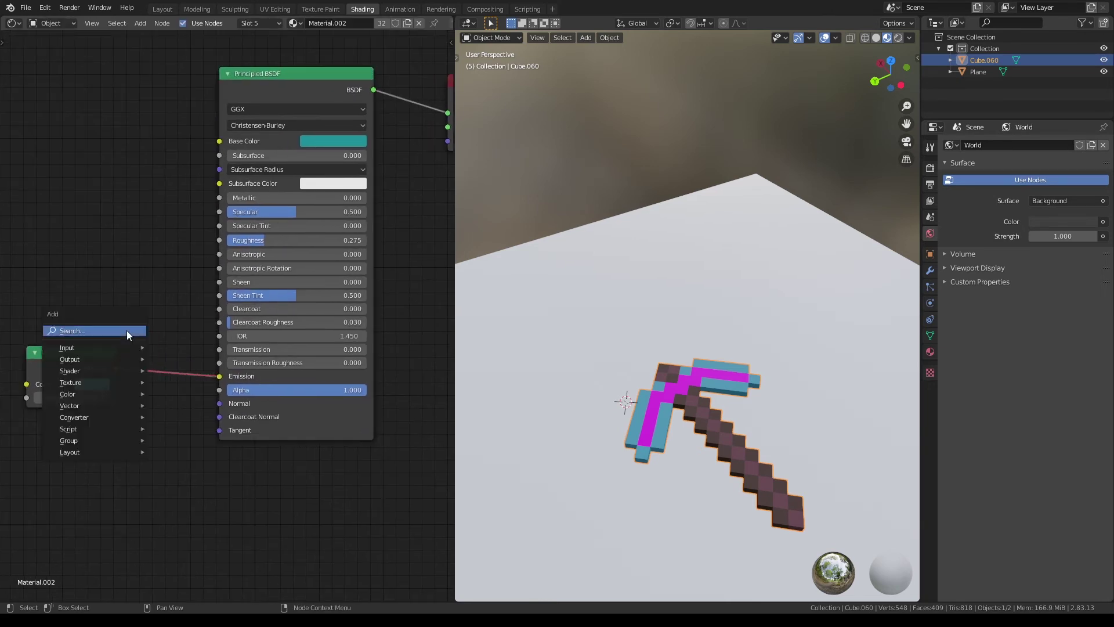
click(126, 329)
text(shad)
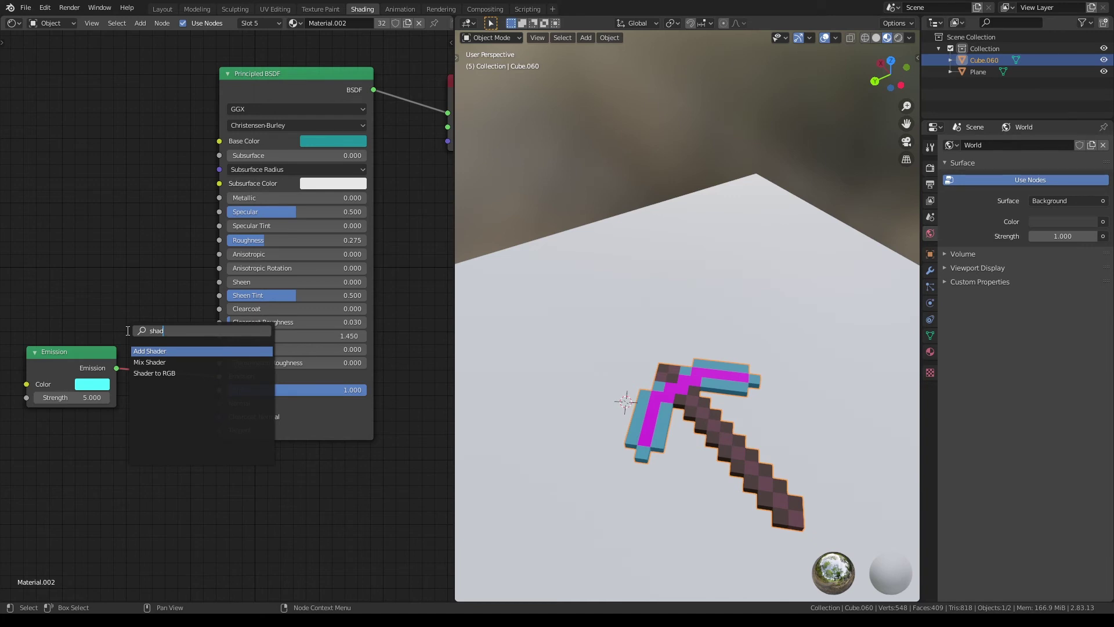
key(Down)
key(Down)
key(Return)
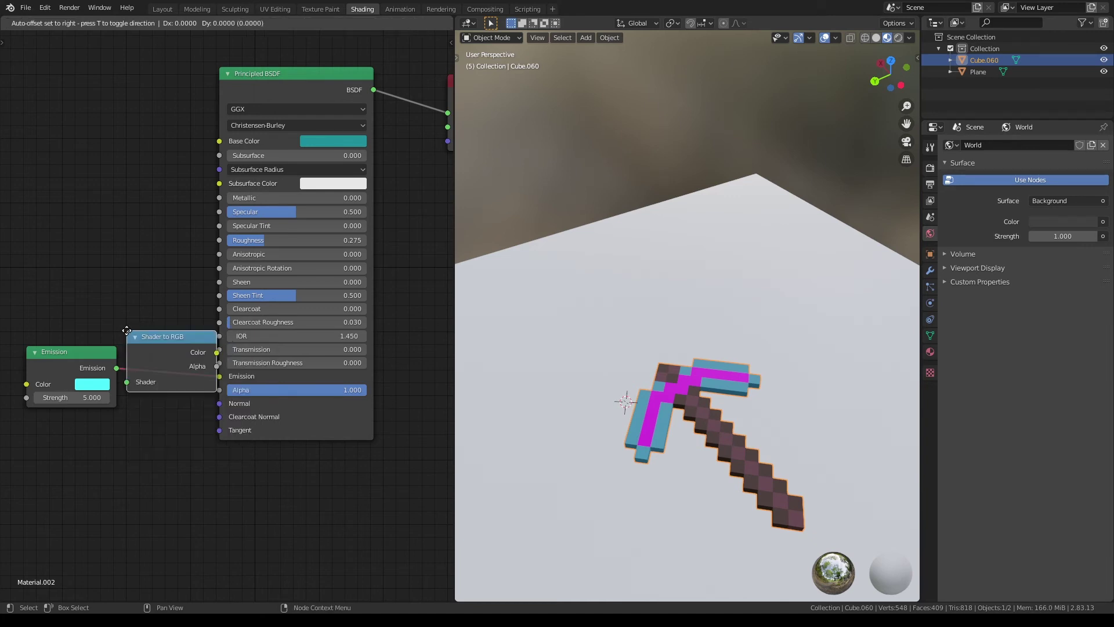
click(107, 260)
drag(116, 368, 104, 308)
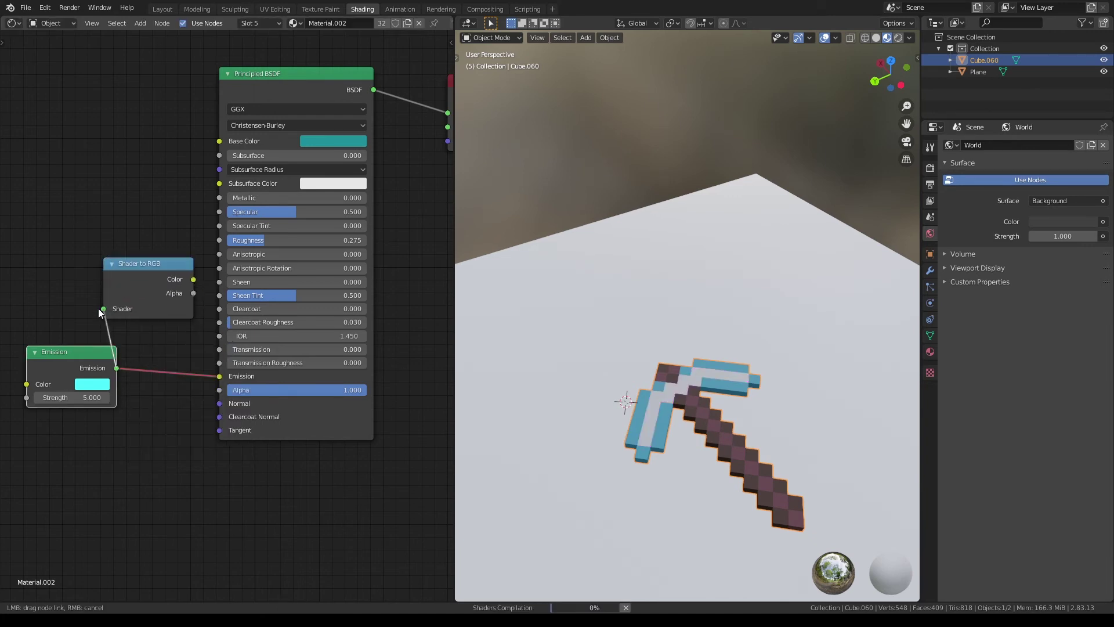
drag(194, 280, 224, 377)
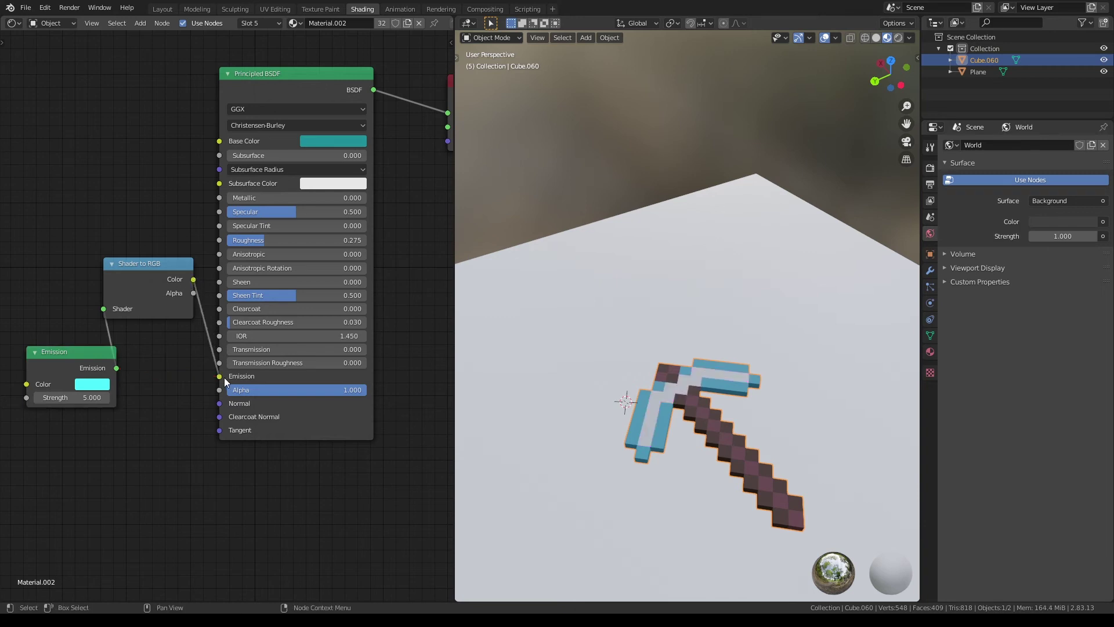
middle_drag(167, 374, 242, 364)
drag(163, 343, 128, 347)
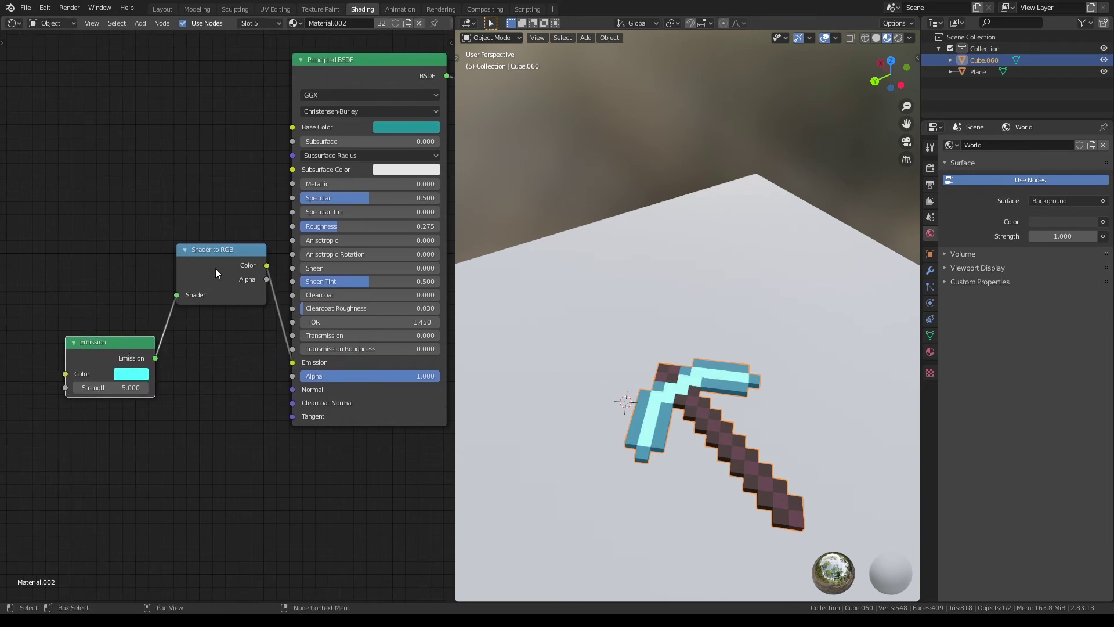
drag(215, 268, 214, 334)
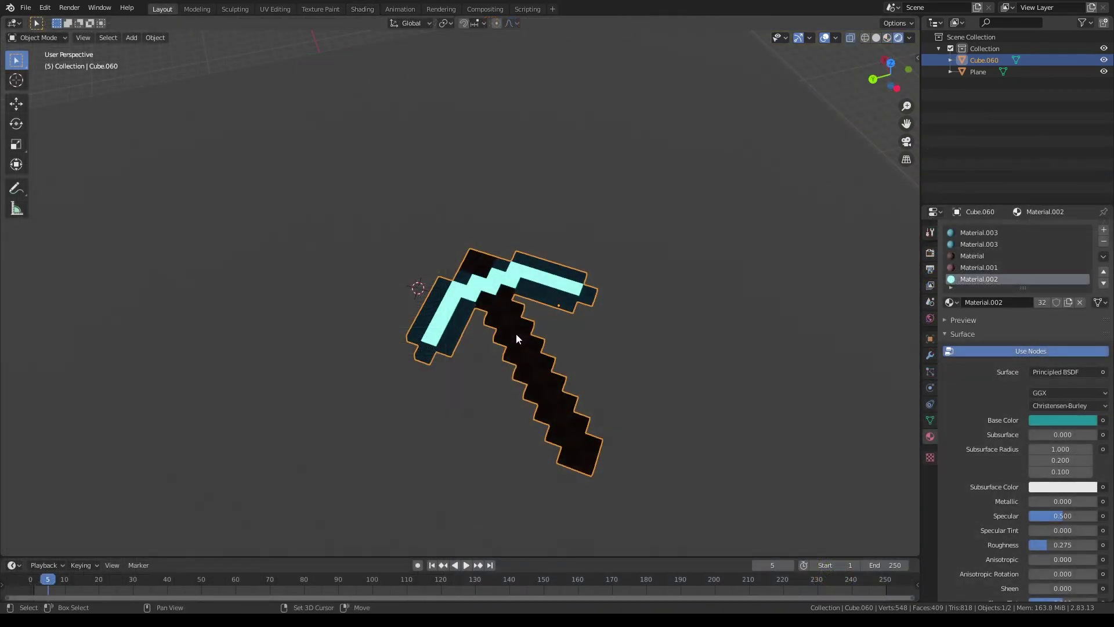
Add an area light raised above the pickaxe, scaled up, with 500 W power.
key(shift+a)
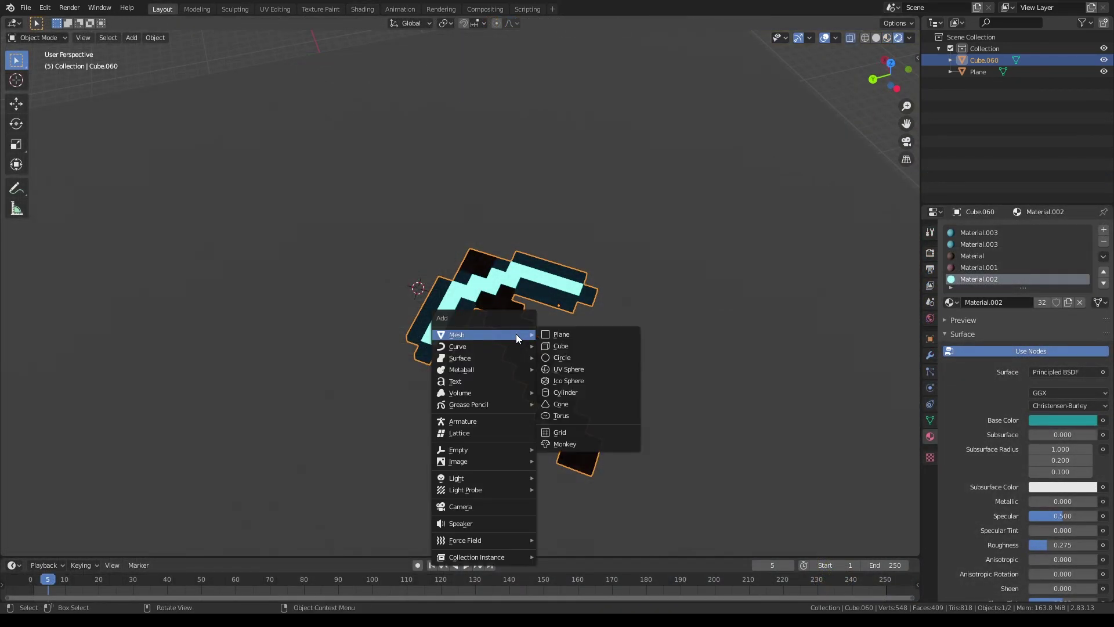
mouse_move(457, 478)
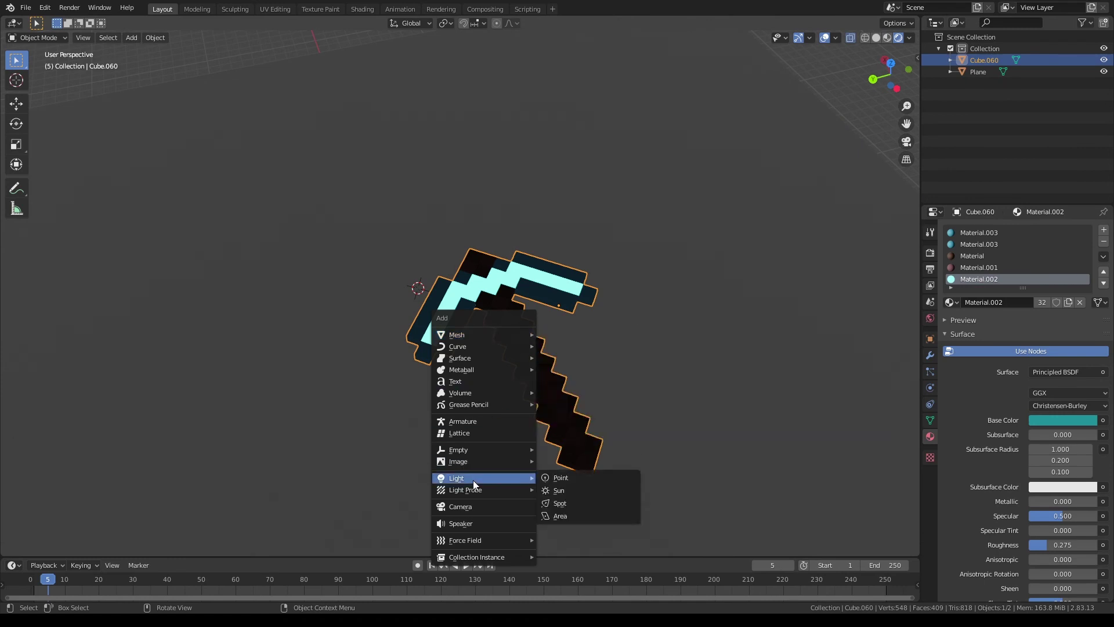
click(562, 514)
key(g)
key(z)
key(s)
key(Return)
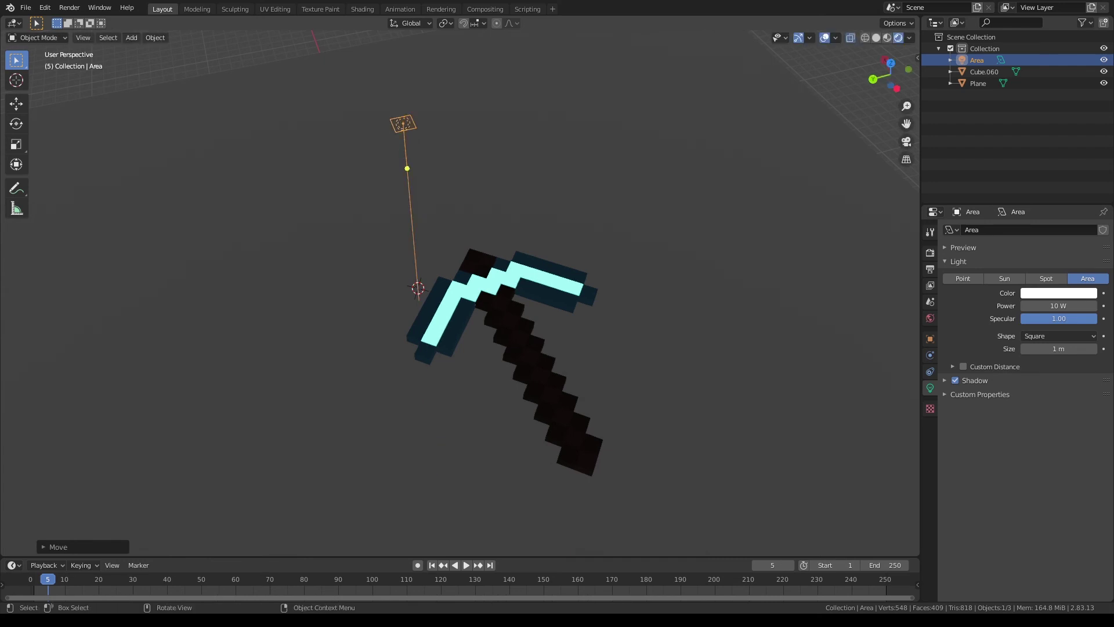
click(1057, 304)
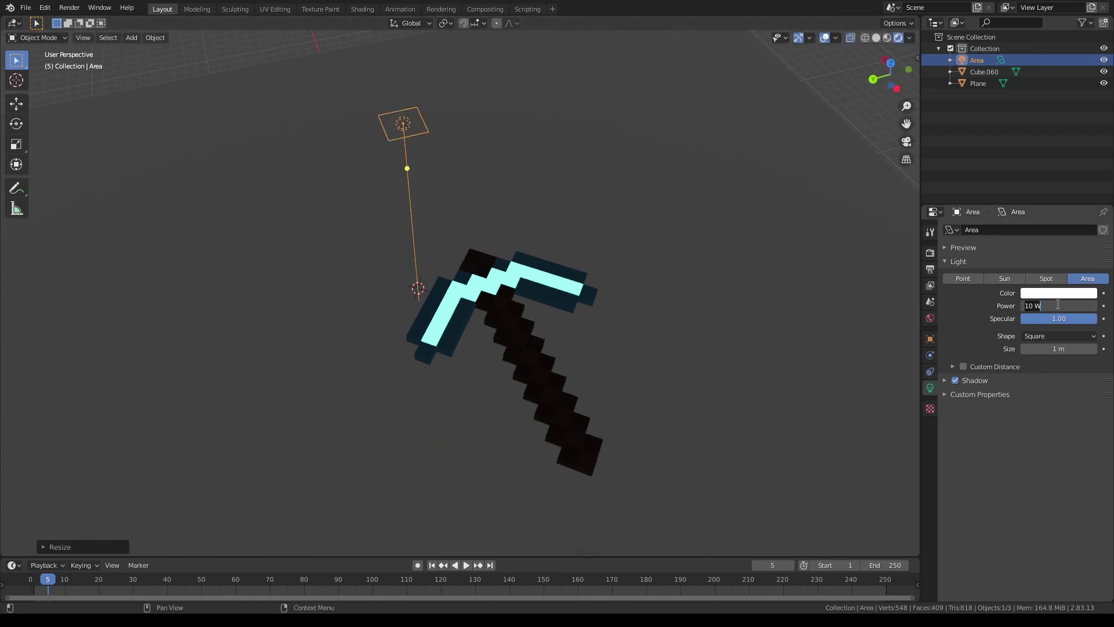
text(500)
key(Return)
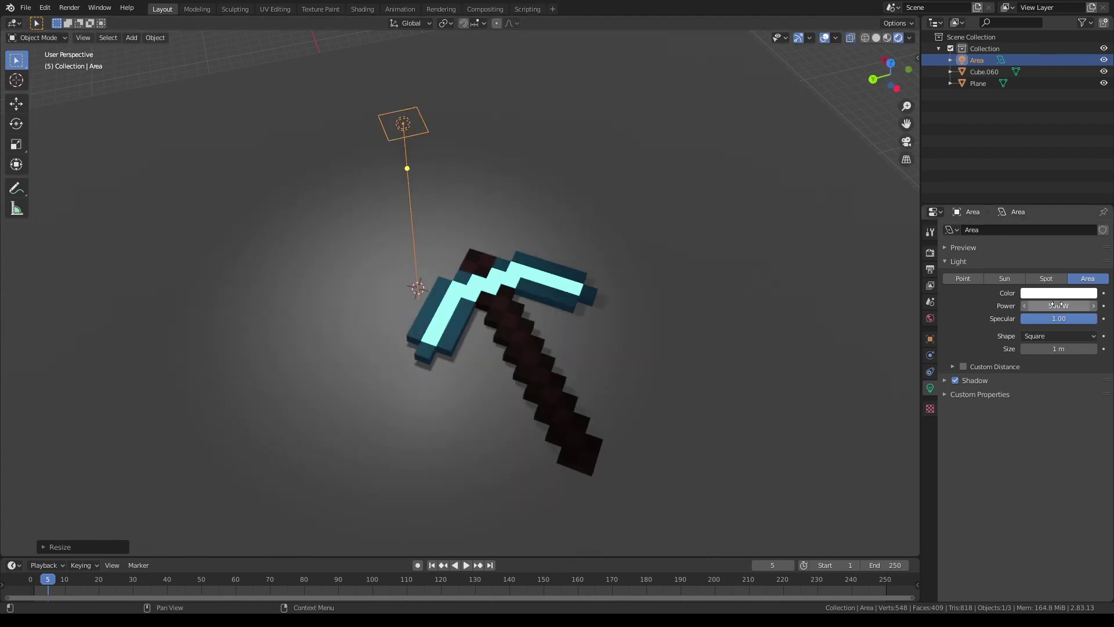
Give the ground plane a new material, Material.005, with a darker grey base colour.
scroll(788, 326, up, 2)
mouse_move(789, 326)
middle_down()
mouse_move(742, 320)
mouse_move(778, 314)
middle_up()
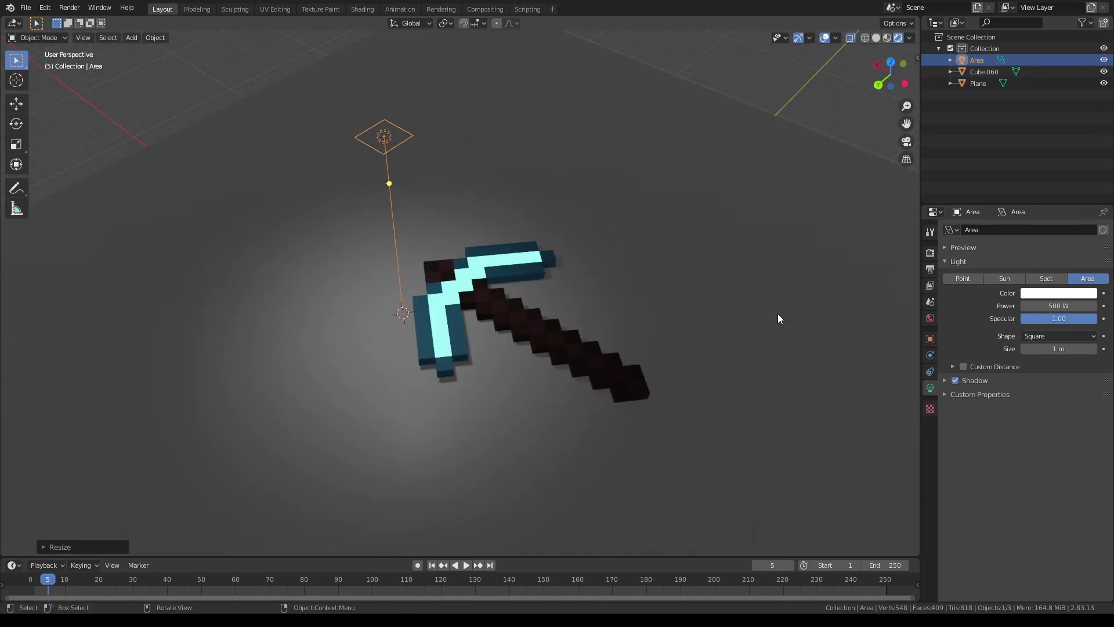
click(777, 313)
click(1007, 281)
click(1059, 397)
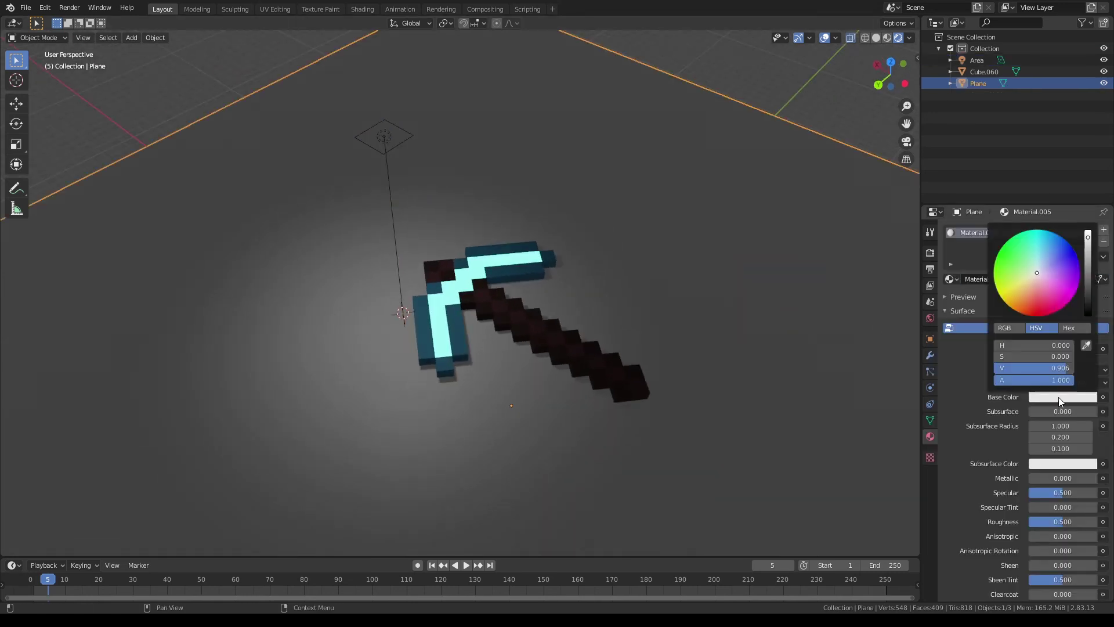
scroll(1056, 297, down, 4)
scroll(1056, 297, down, 1)
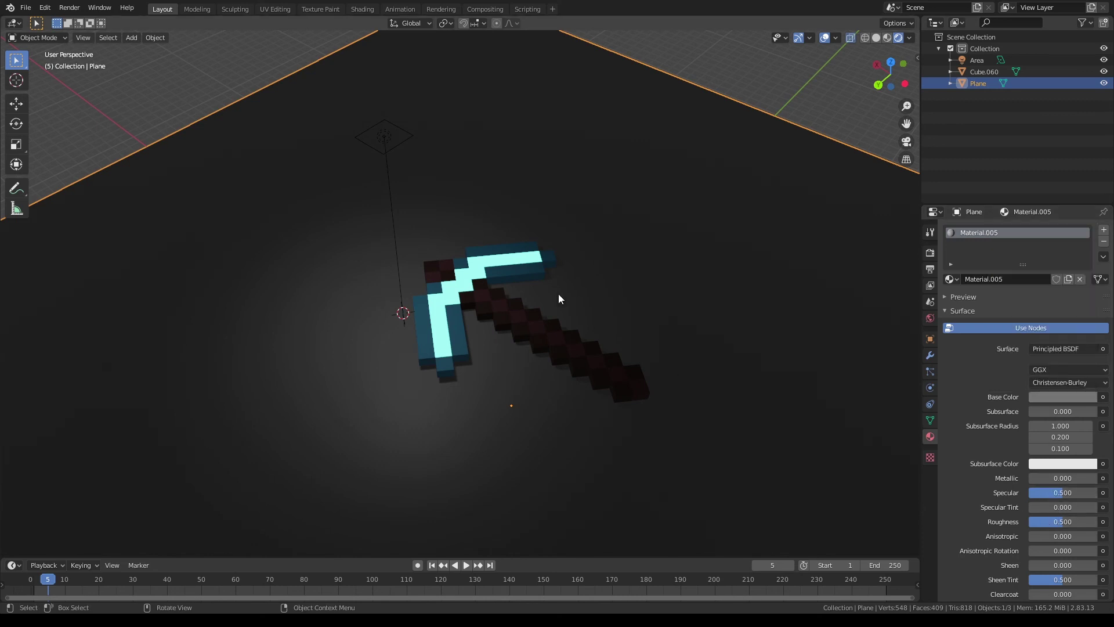
Raise the area light vertically and tint it pinkish purple.
click(385, 137)
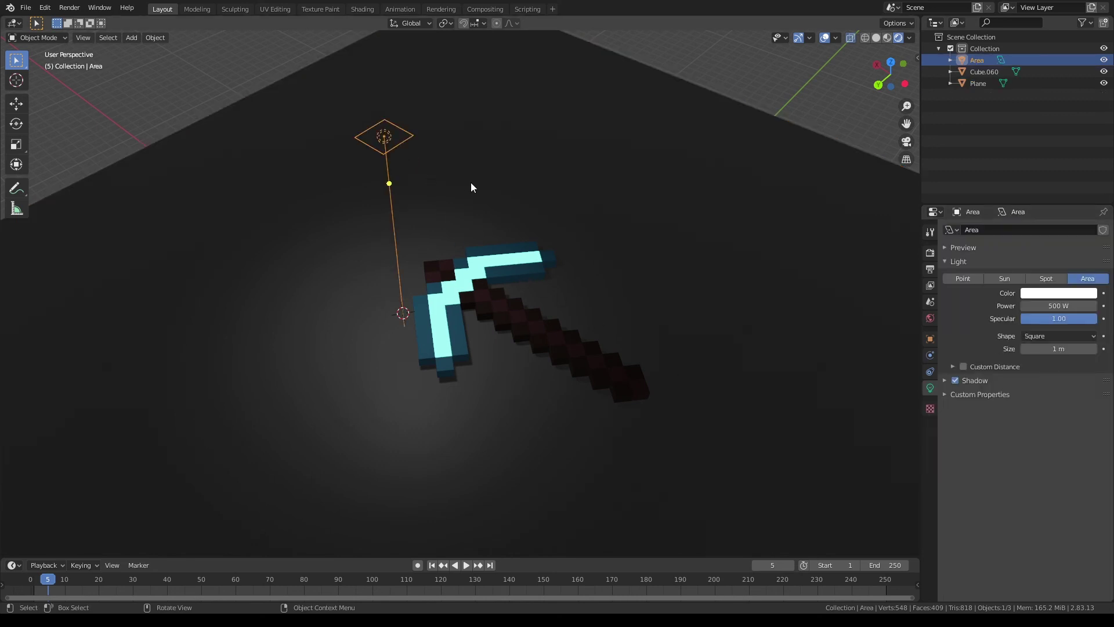
key(g)
key(z)
click(479, 178)
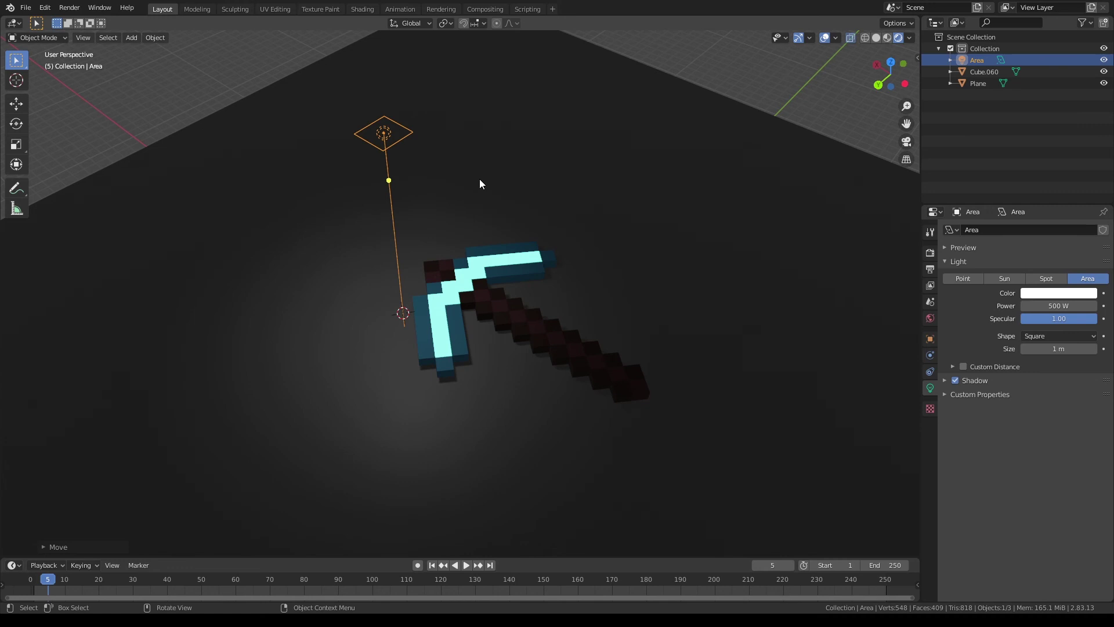
click(1068, 294)
drag(1038, 184, 1040, 203)
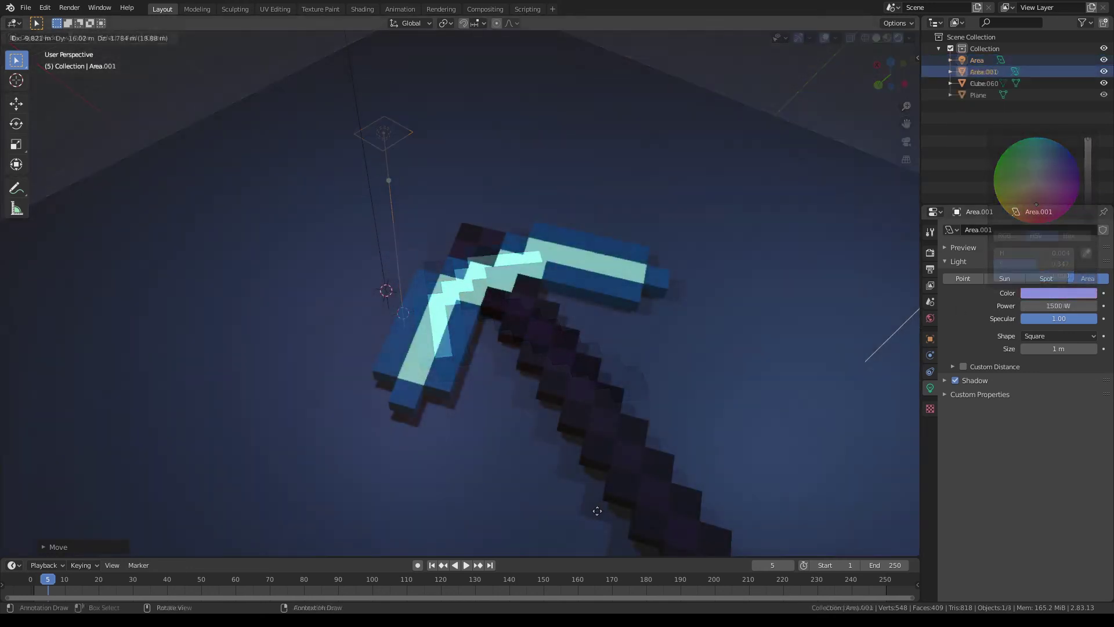
shift+middle_drag(587, 454, 522, 391)
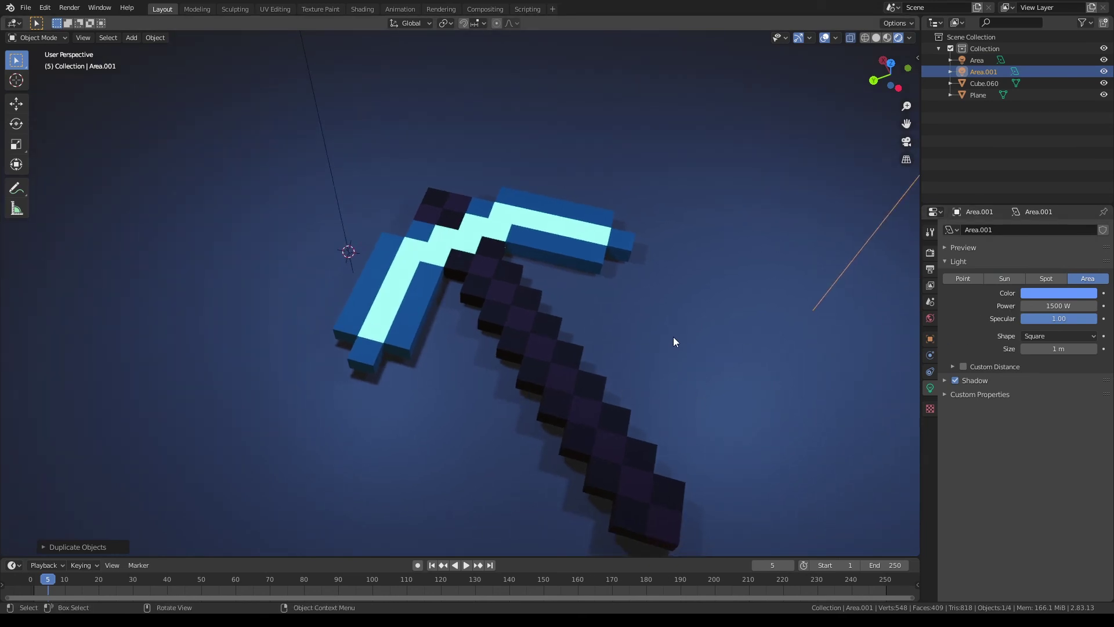
Recolour the duplicated area light cyan.
click(1066, 293)
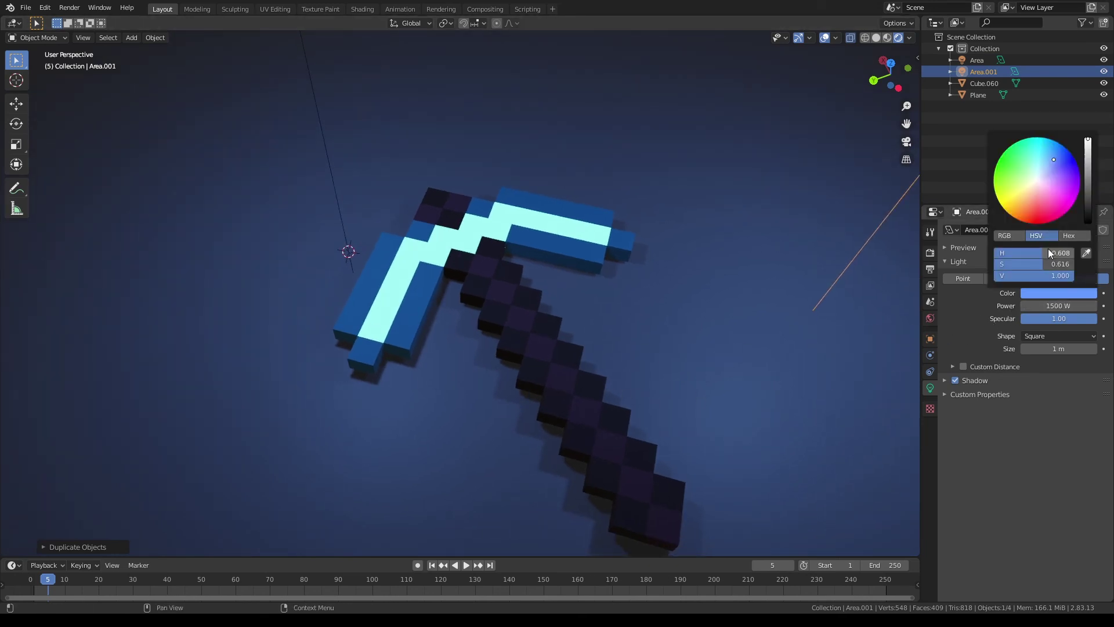
mouse_move(1053, 160)
mouse_down()
mouse_move(1026, 206)
mouse_move(1044, 205)
mouse_up()
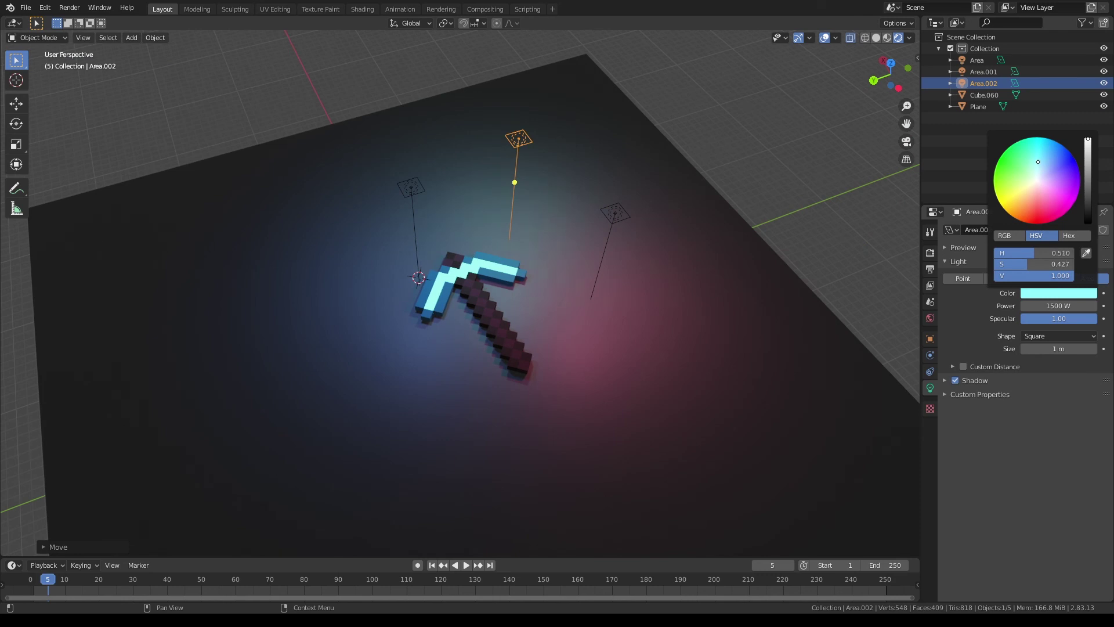
scroll(648, 302, up, 4)
scroll(644, 304, up, 1)
scroll(644, 304, up, 2)
scroll(645, 347, up, 1)
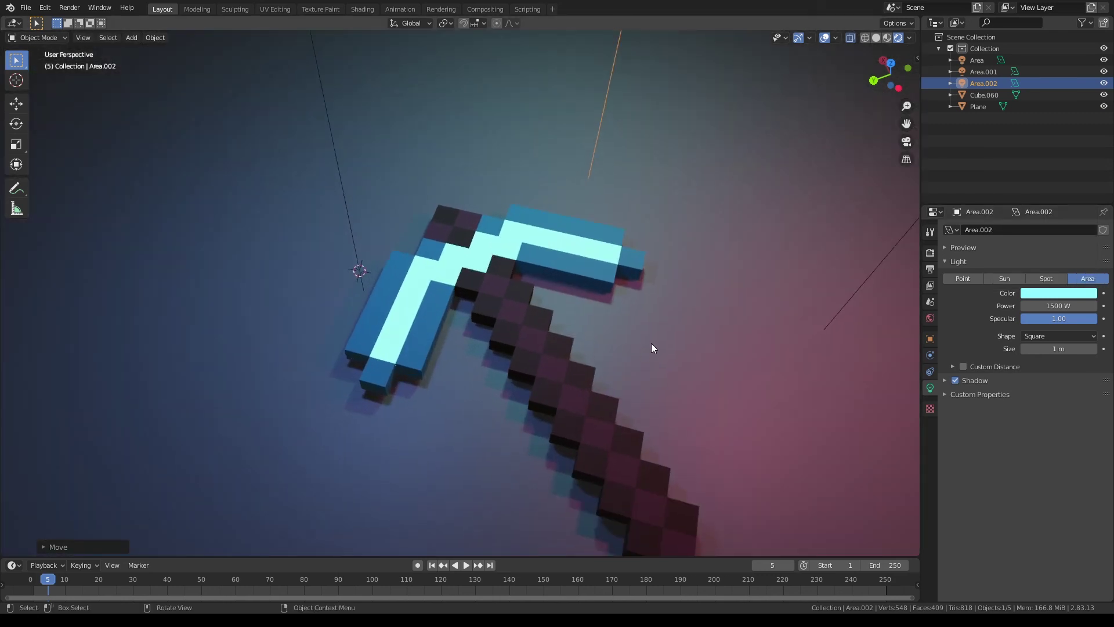
scroll(651, 344, down, 3)
scroll(651, 344, down, 4)
Duplicate the cyan light in front of the pickaxe, make it pink, and lower it closer.
key(shift+d)
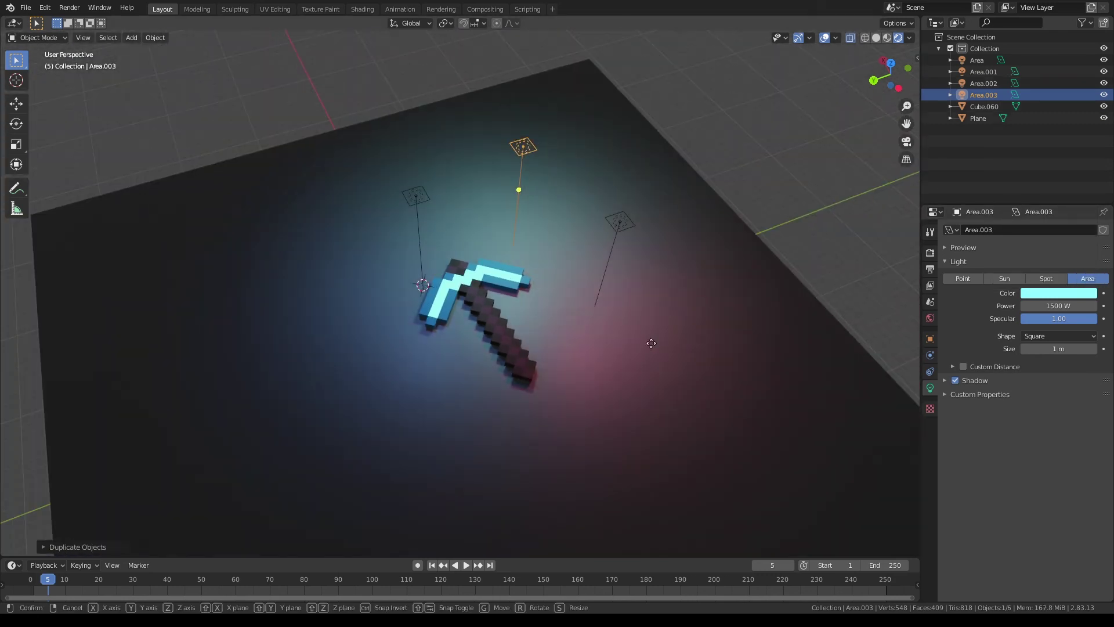
key(shift+z)
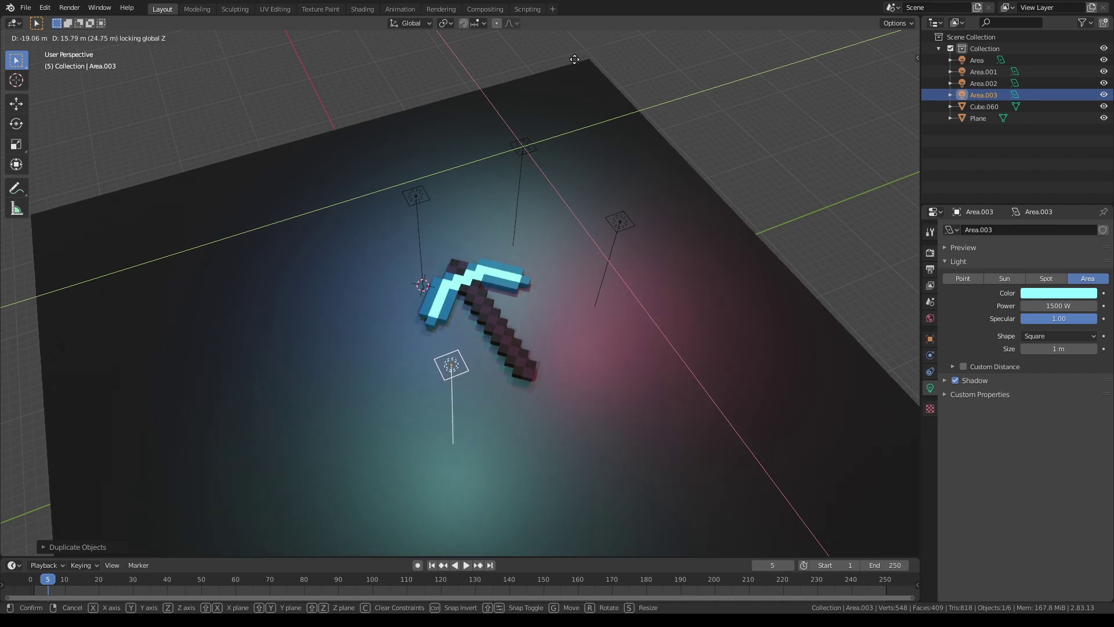
click(575, 60)
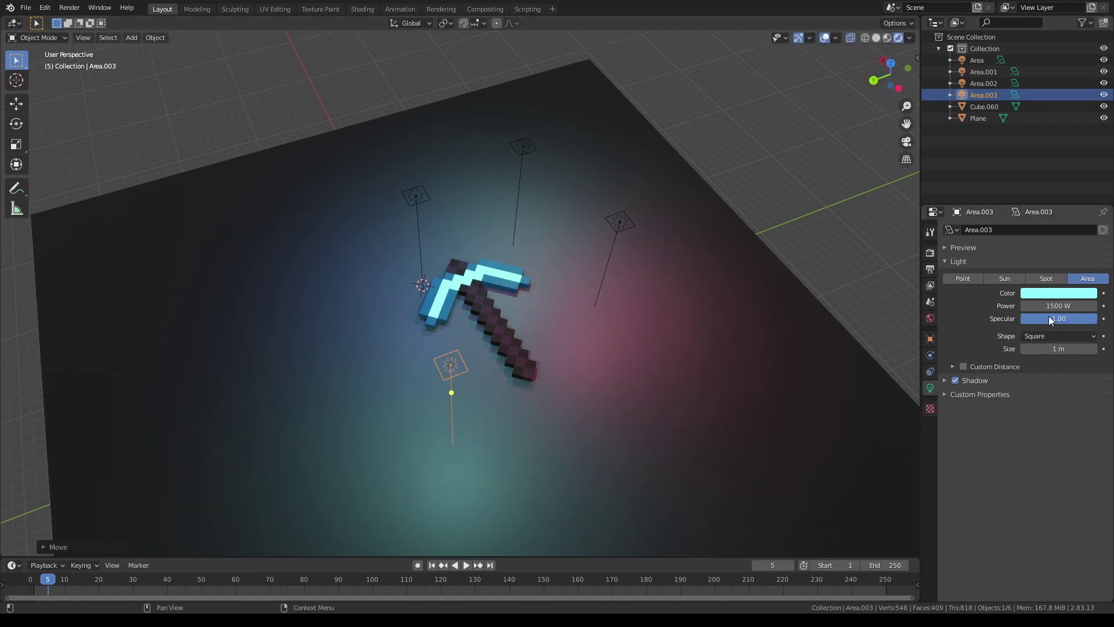
click(1053, 293)
drag(1045, 187, 1043, 194)
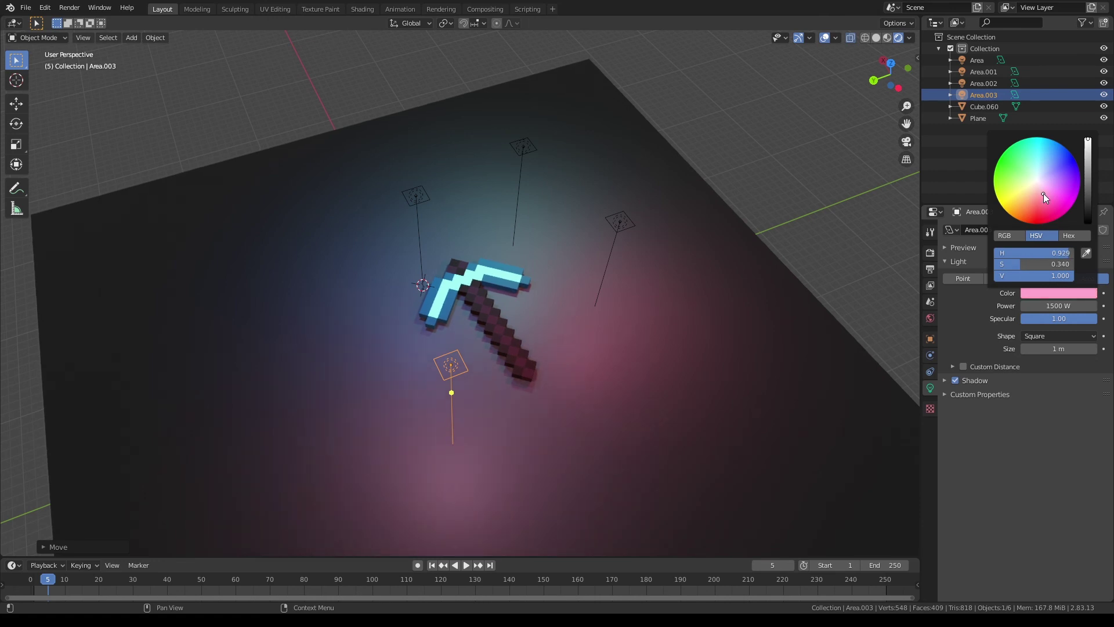
key(g)
key(z)
click(495, 336)
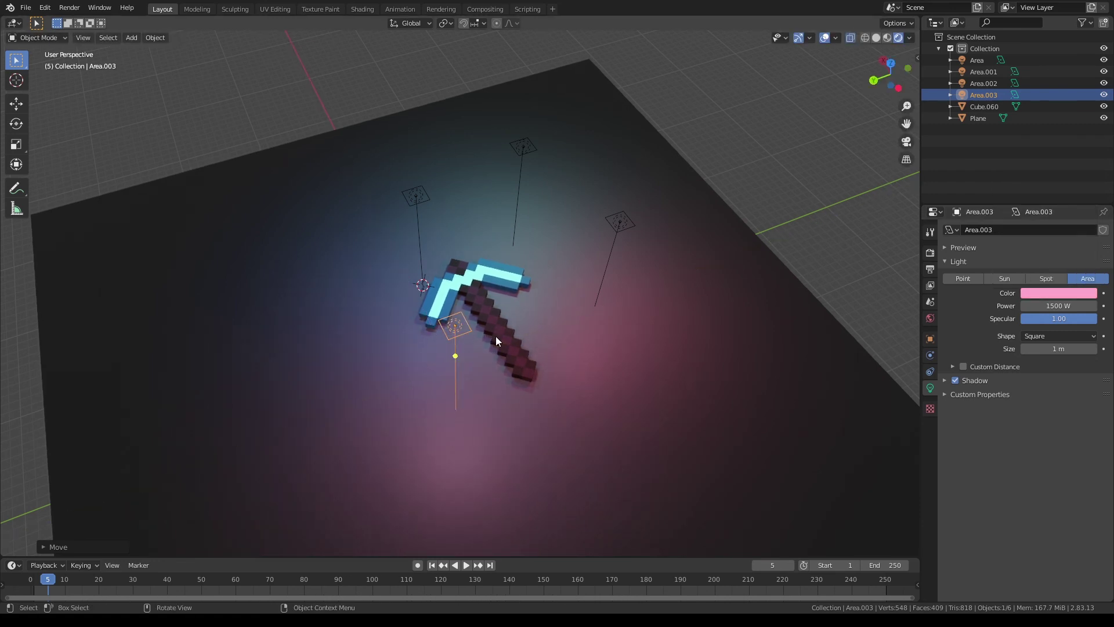
scroll(498, 336, up, 2)
scroll(499, 336, up, 2)
click(529, 291)
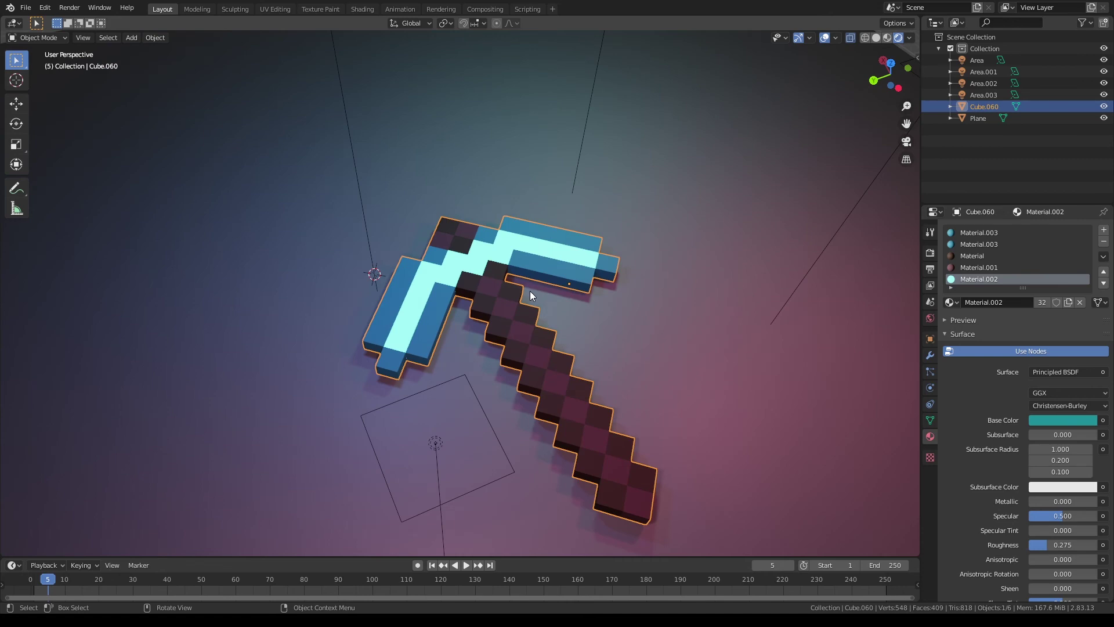
Add a Bevel modifier to the pickaxe cubes.
click(930, 355)
click(1001, 226)
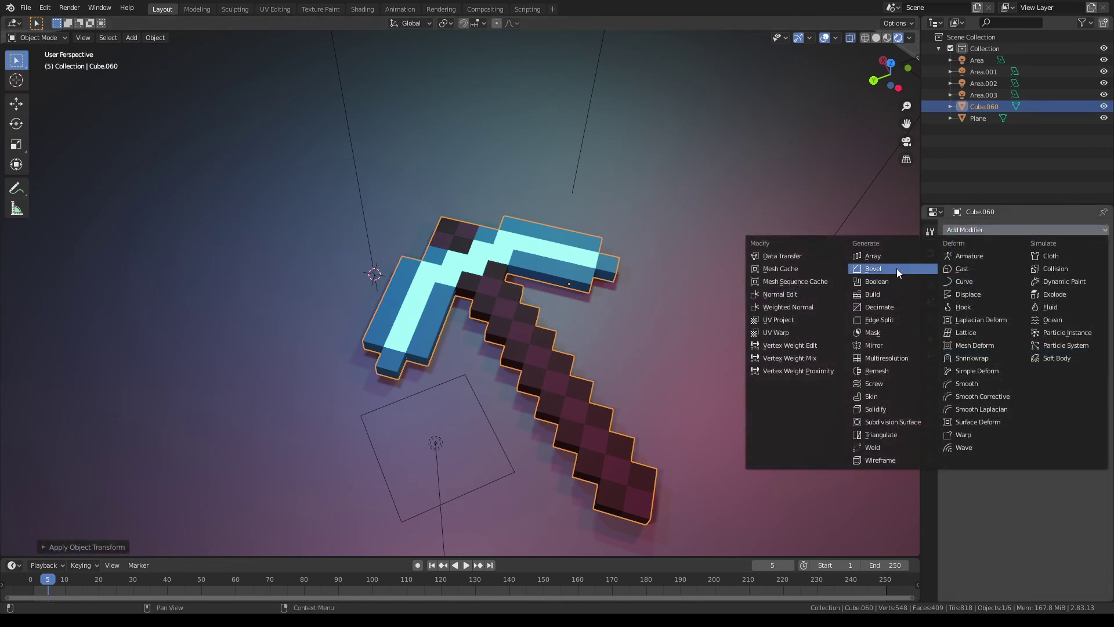
click(897, 268)
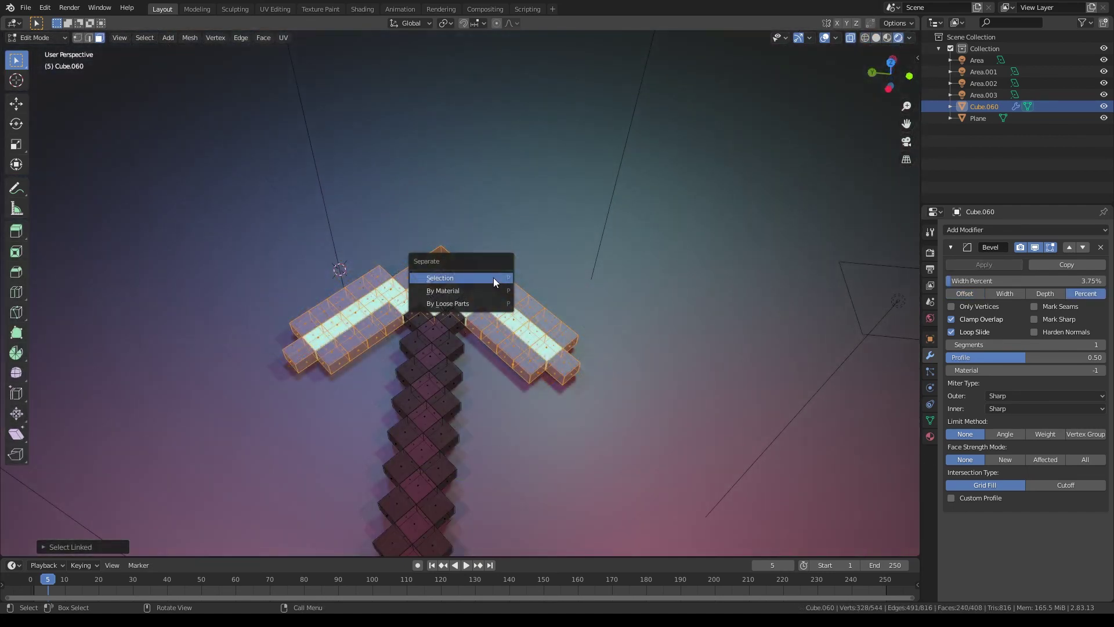
Separate the cyan head cubes into their own object, Cube.001, back in Object Mode.
click(493, 278)
key(Tab)
click(544, 269)
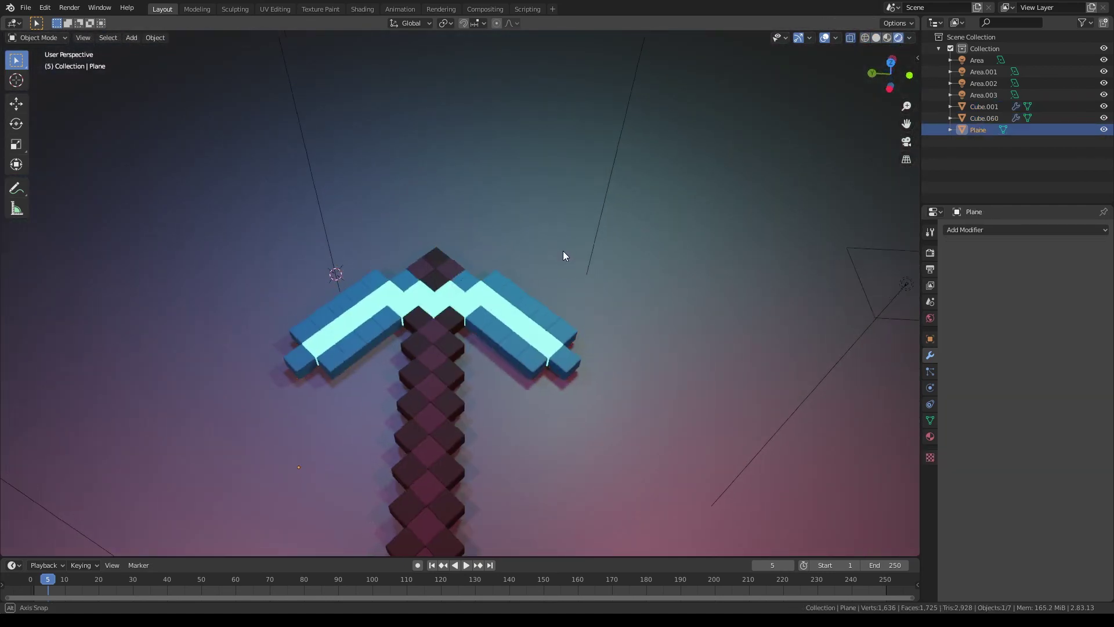
middle_drag(563, 251, 547, 288)
click(547, 288)
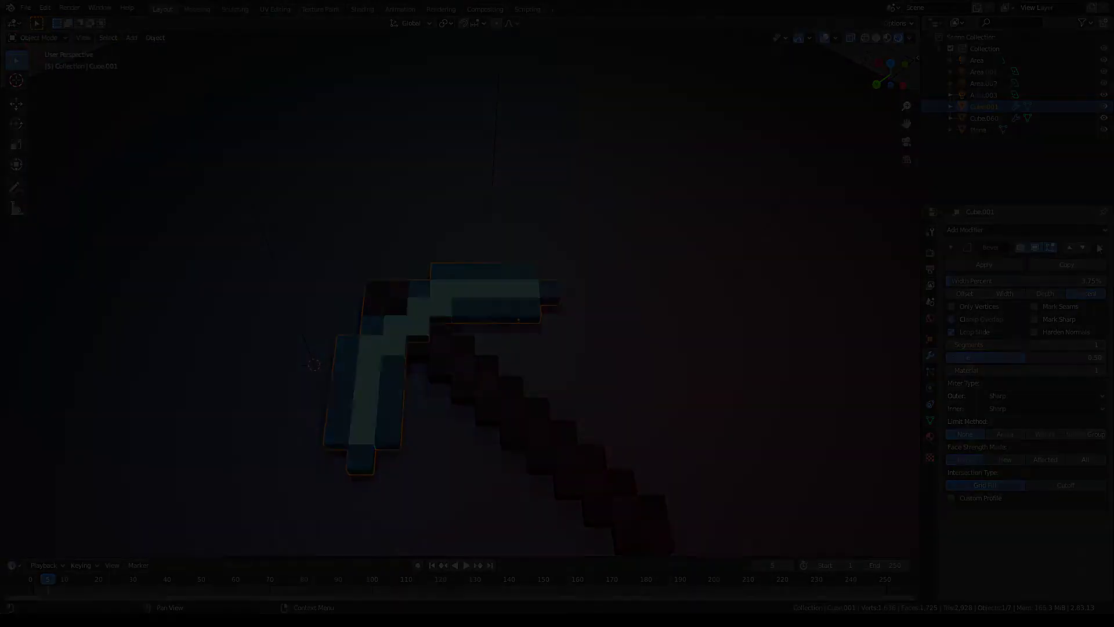